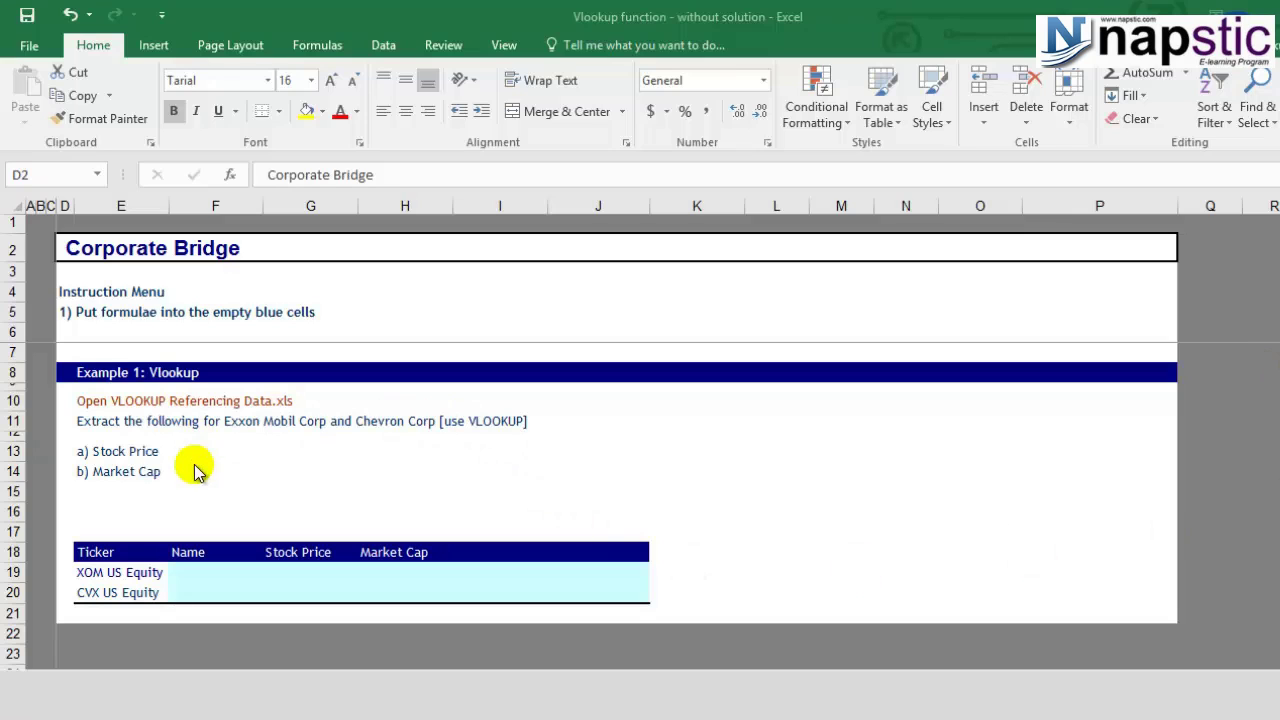
Review the VLOOKUP exercise instructions, the referencing database, and the Ticker, Name, Stock Price and Market Cap cells for XOM US Equity
{"action": "left_click", "coordinate": [108, 420]}
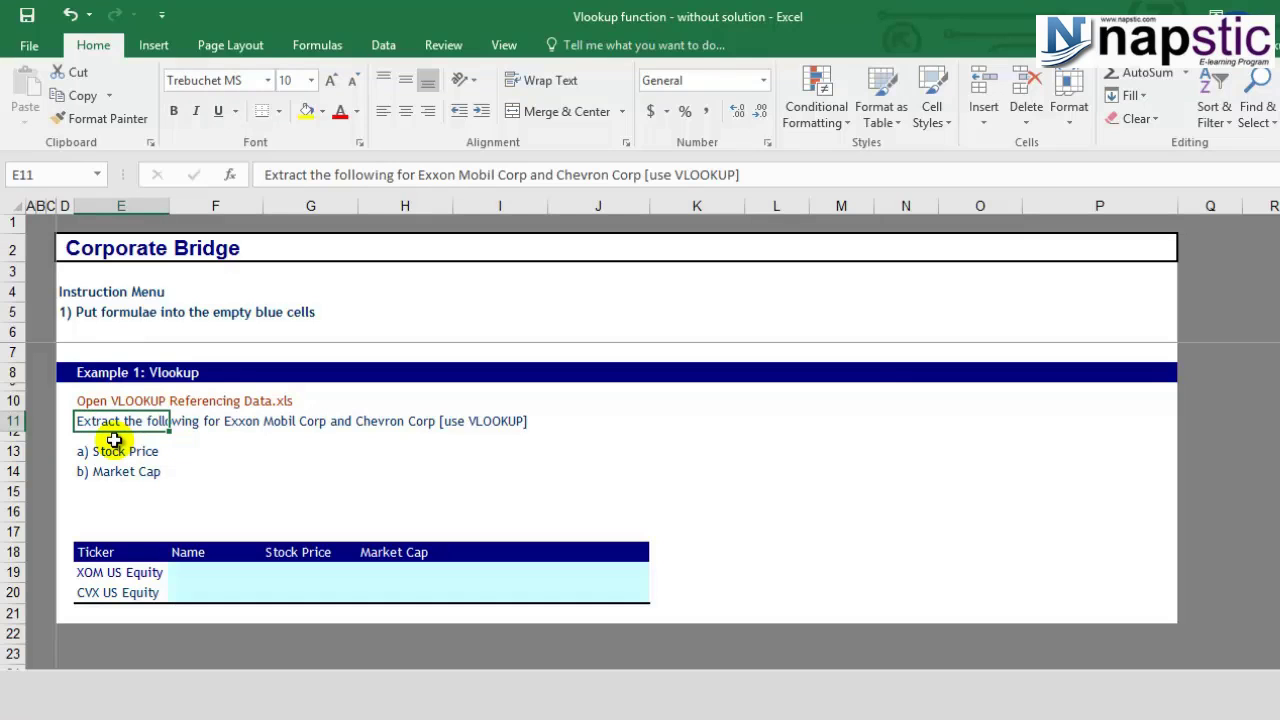
{"action": "left_click", "coordinate": [286, 410]}
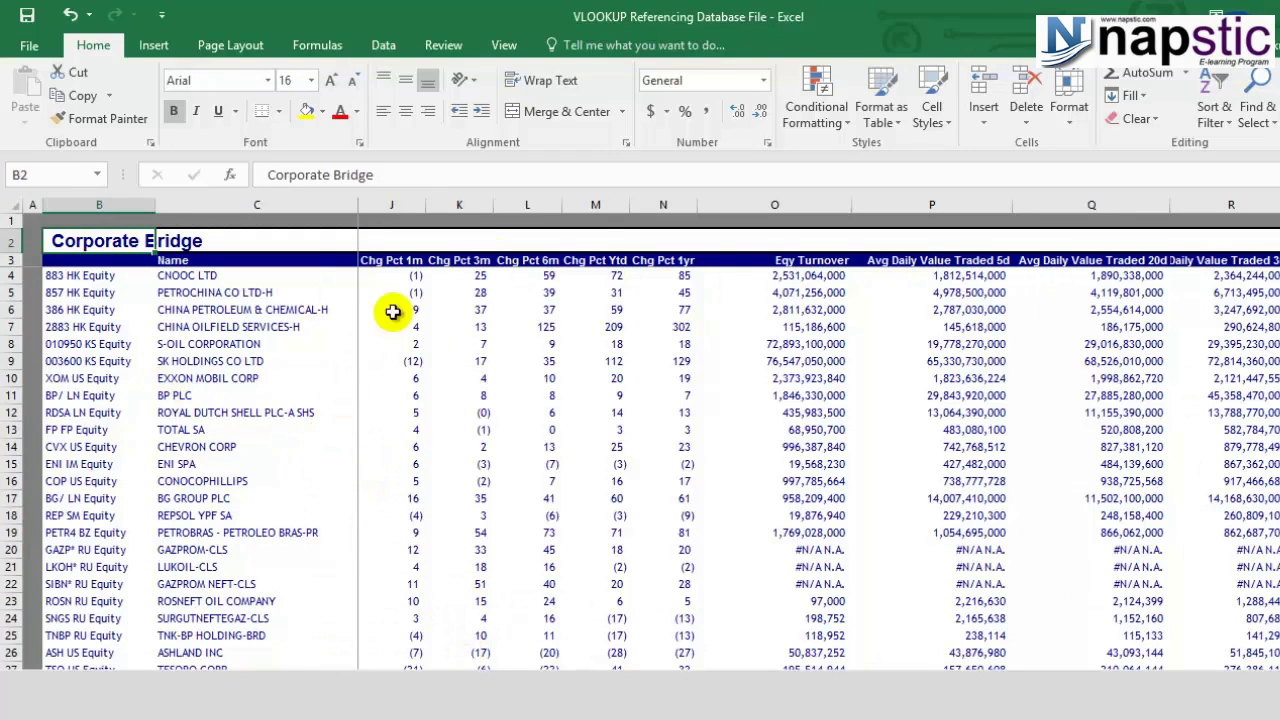
{"action": "key", "text": "alt+Tab"}
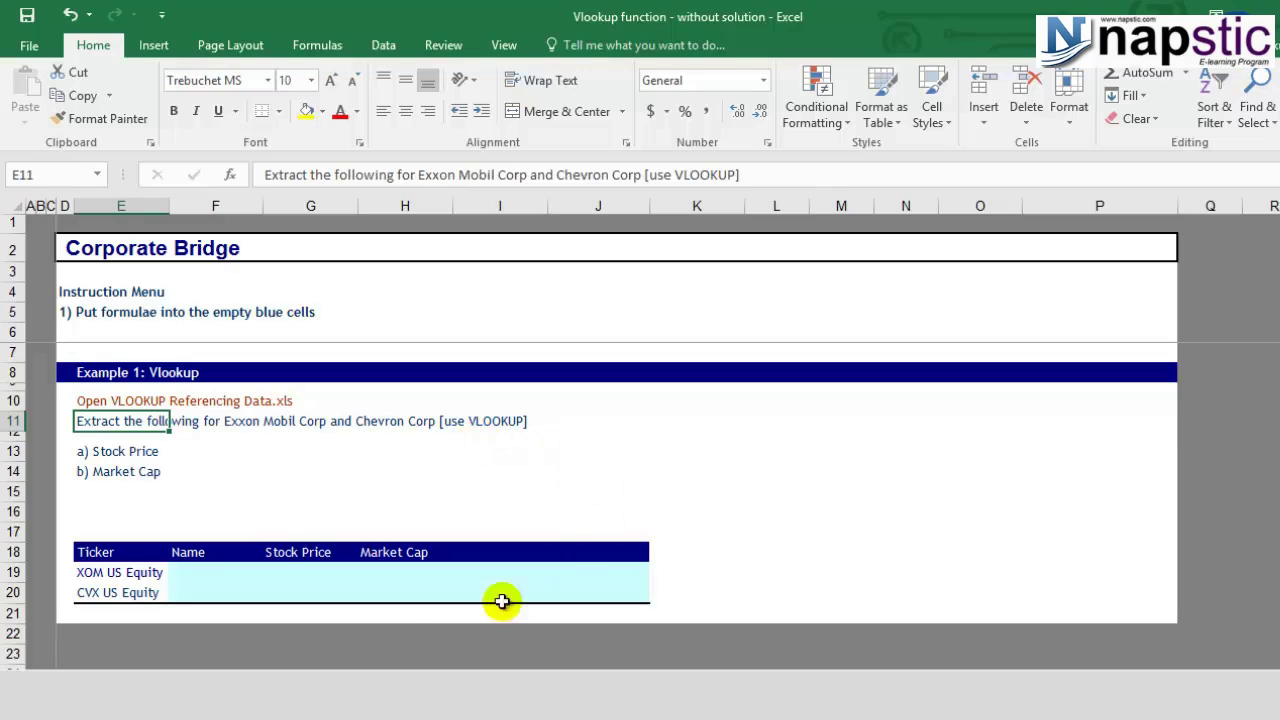
{"action": "left_click", "coordinate": [143, 572]}
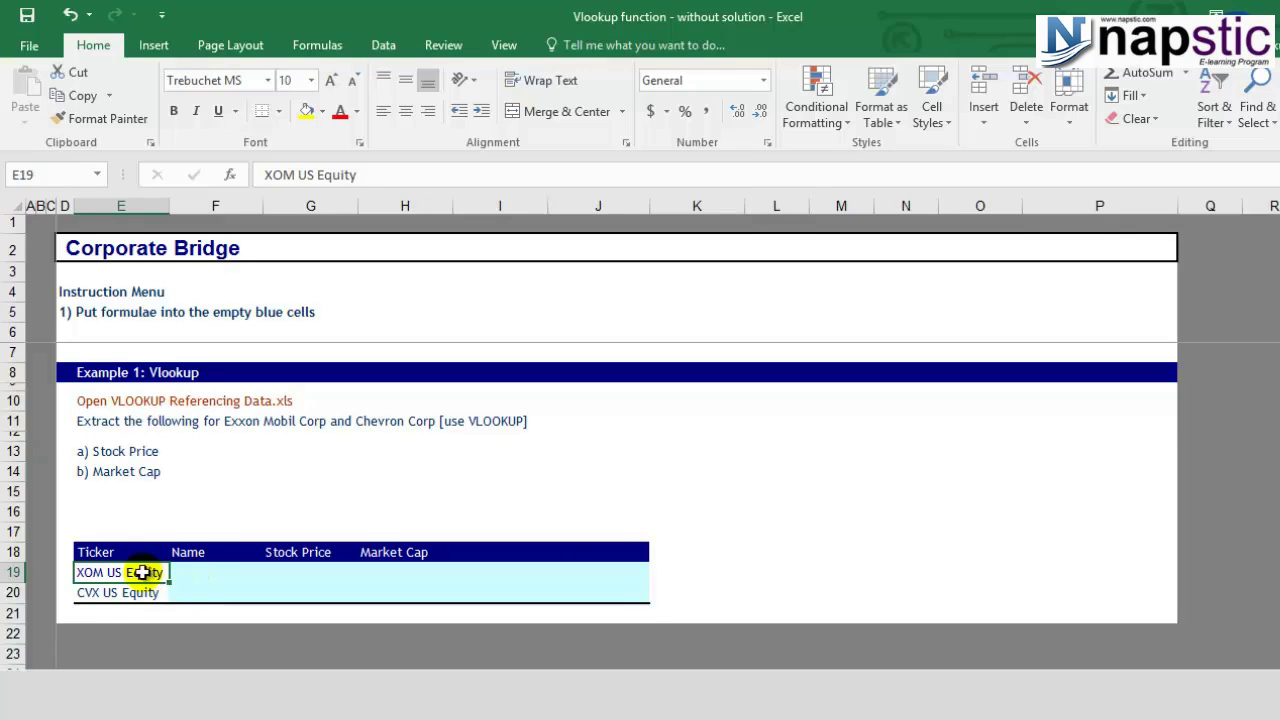
{"action": "left_click", "coordinate": [113, 553]}
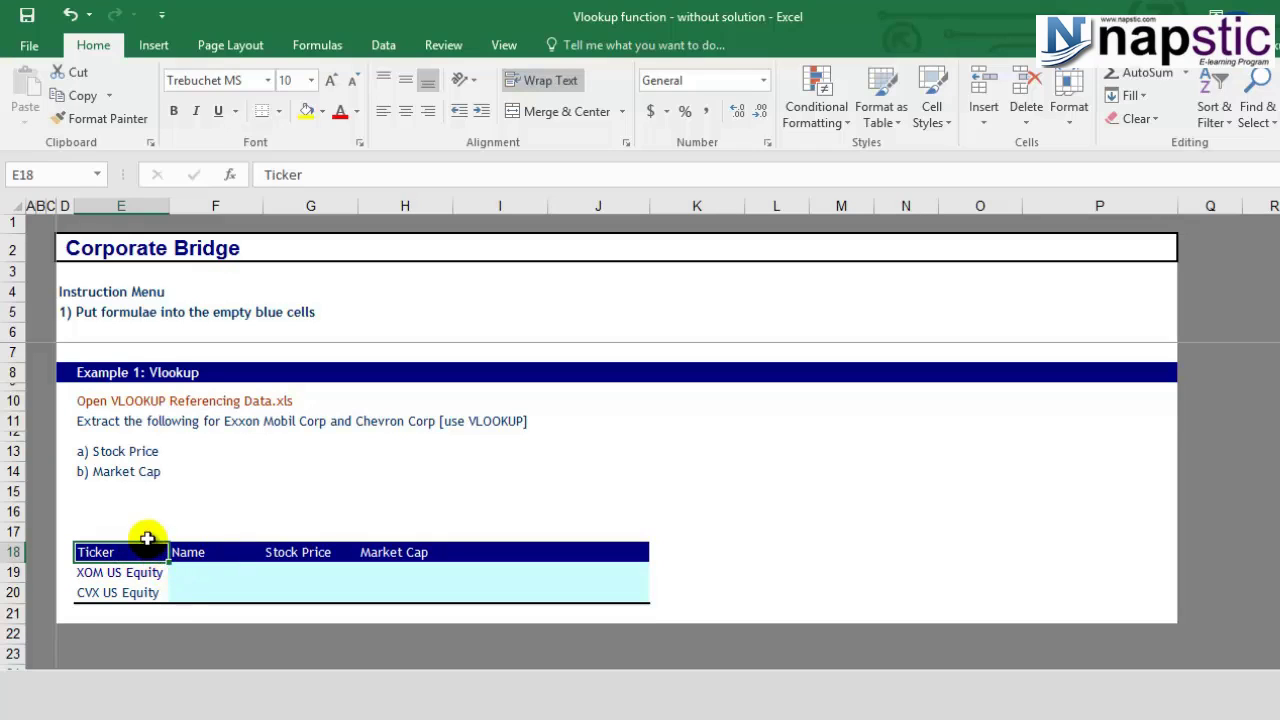
{"action": "left_click", "coordinate": [266, 423]}
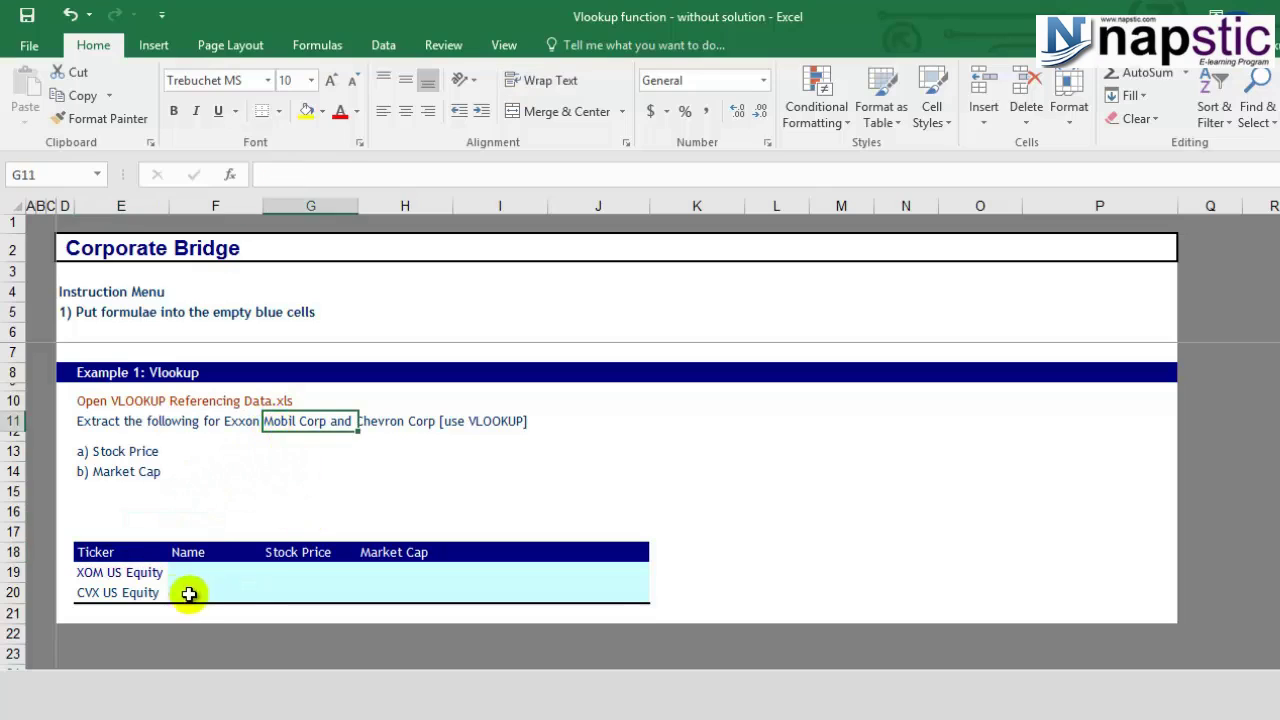
{"action": "left_click", "coordinate": [127, 574]}
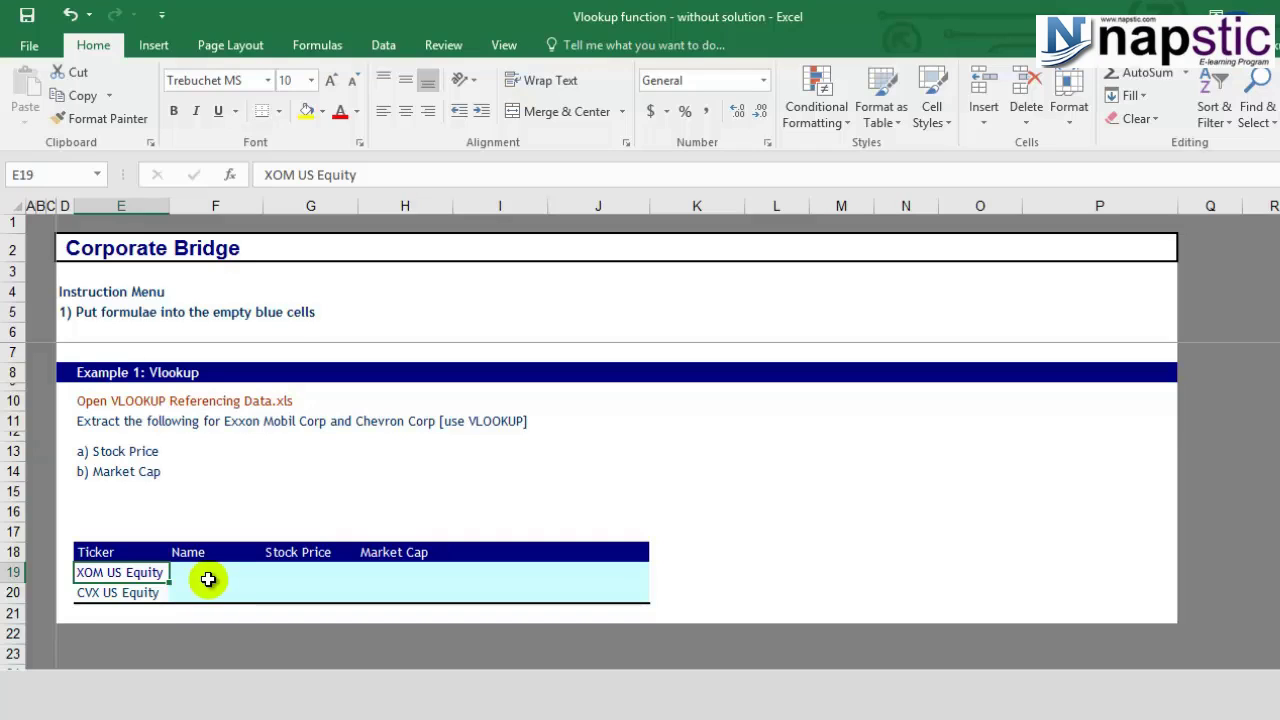
{"action": "left_click", "coordinate": [208, 579]}
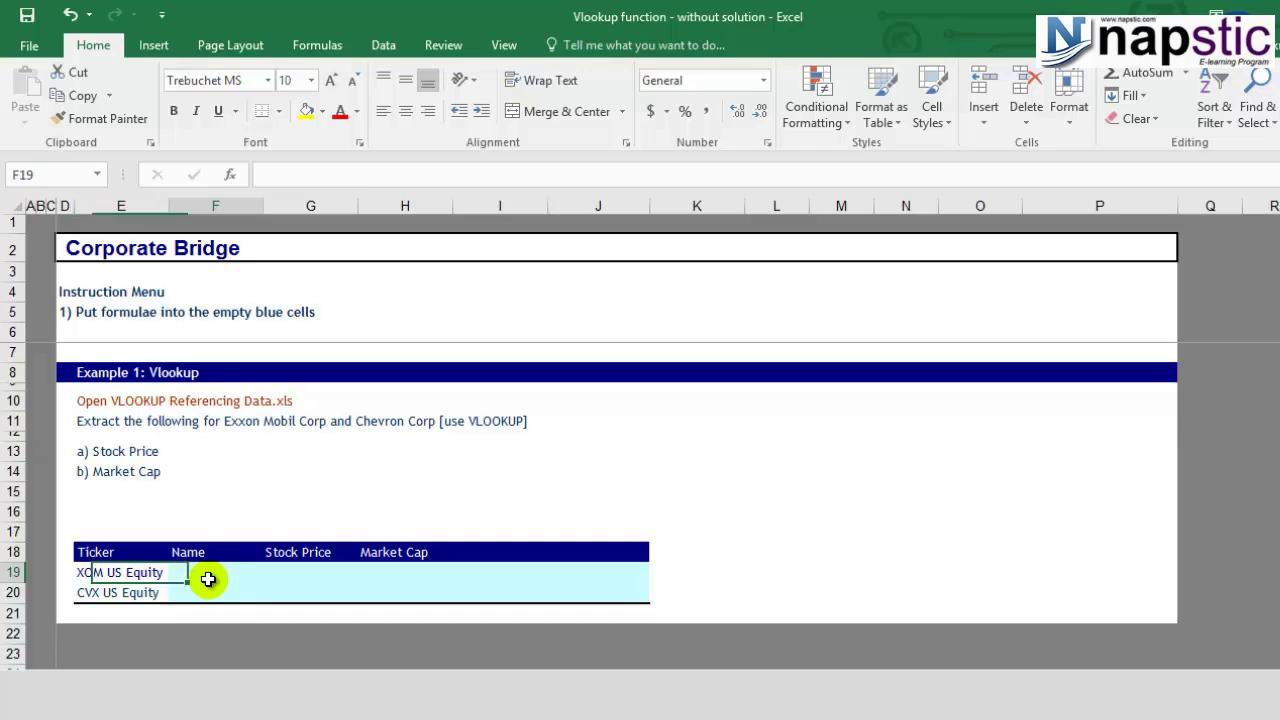
{"action": "left_click", "coordinate": [296, 585]}
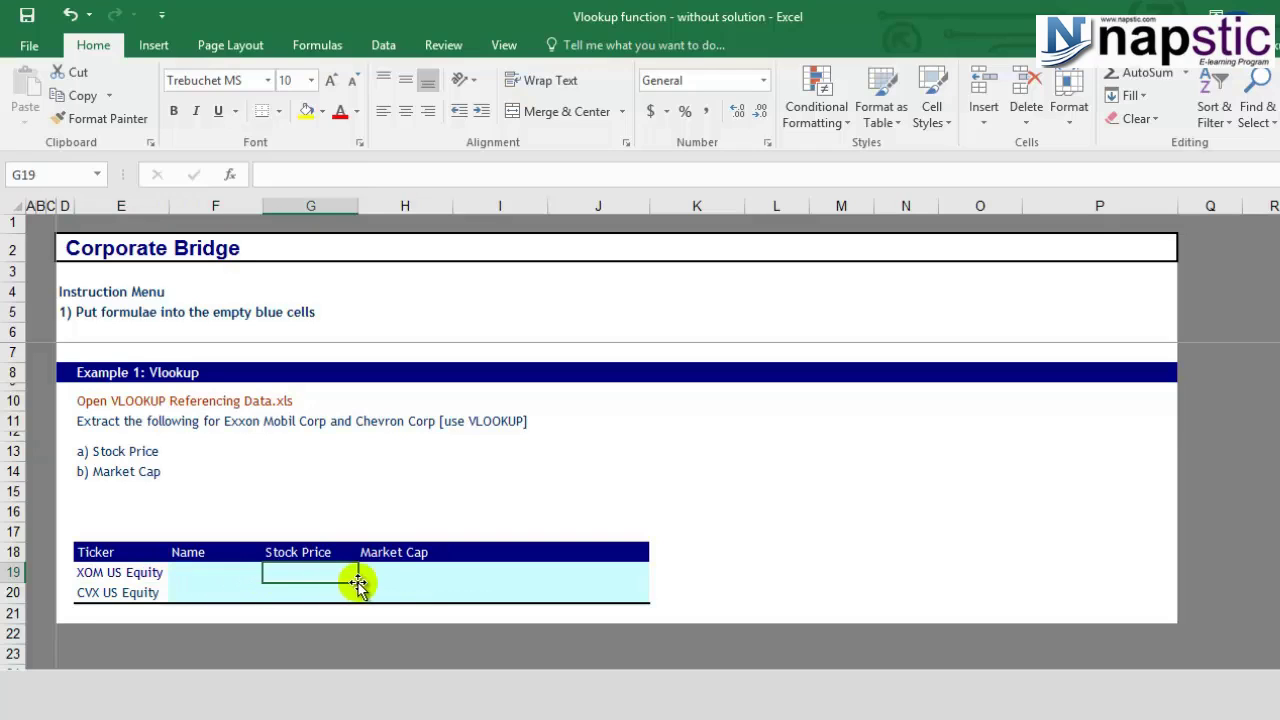
{"action": "left_click", "coordinate": [389, 584]}
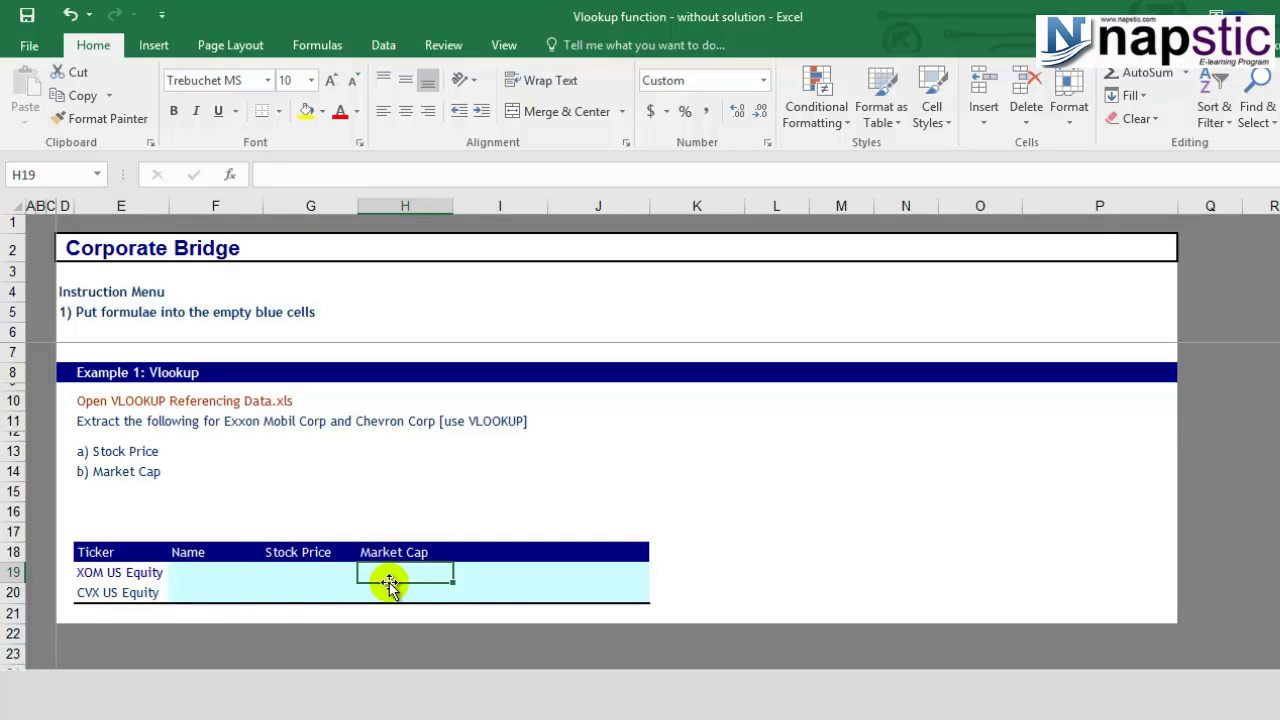
Switch to the VLOOKUP Referencing Database File and enter the heading Ticker in the empty header cell B3
{"action": "key", "text": "ctrl+Tab"}
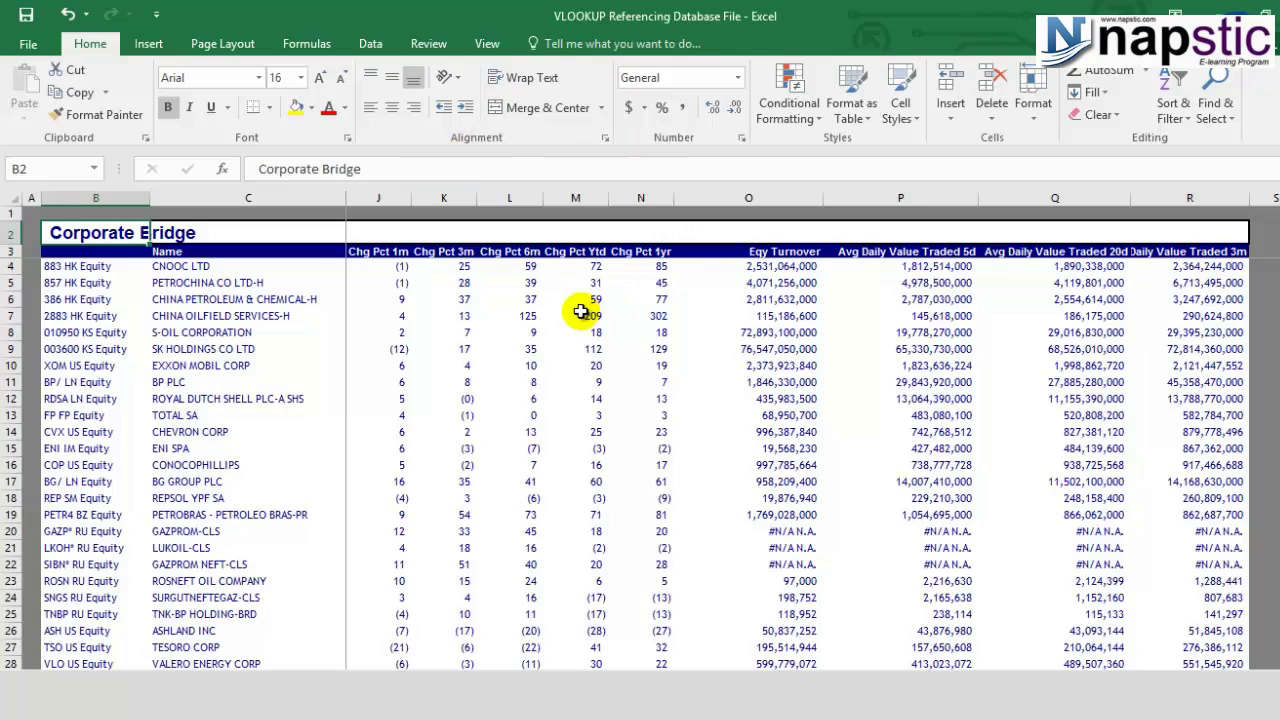
{"action": "scroll", "coordinate": [251, 320], "scroll_direction": "down", "scroll_amount": 13}
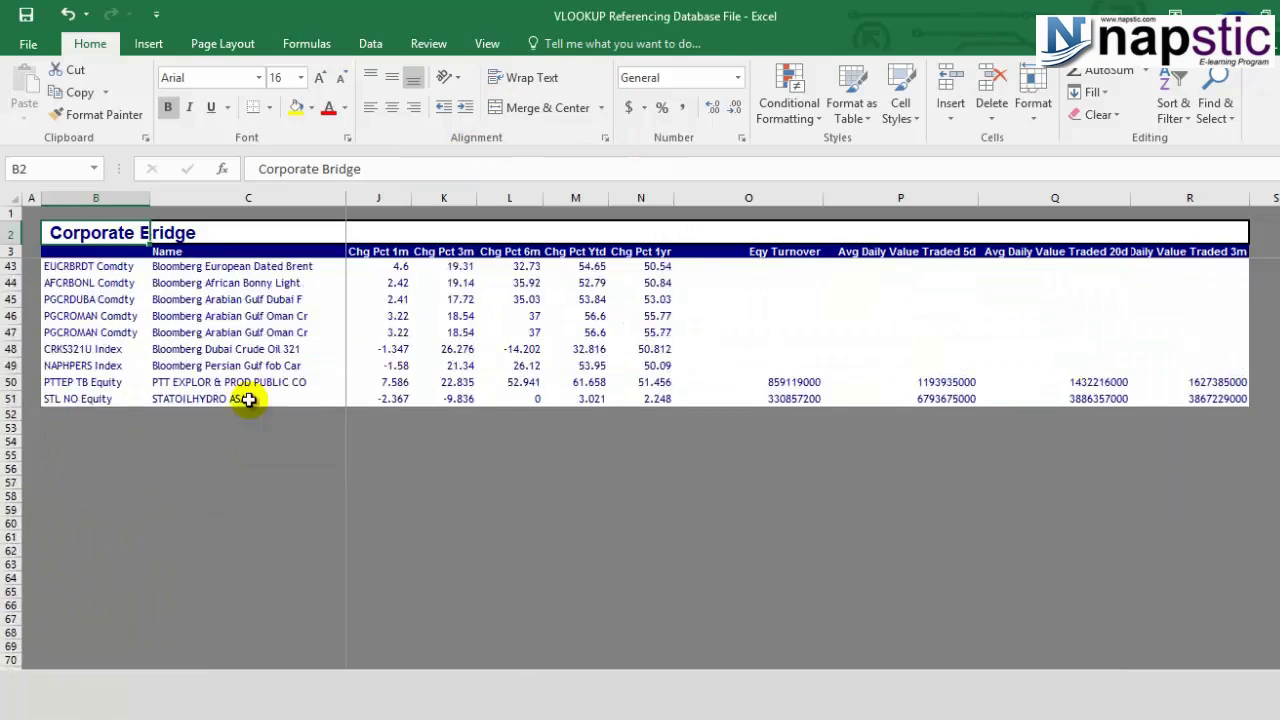
{"action": "scroll", "coordinate": [248, 399], "scroll_direction": "up", "scroll_amount": 13}
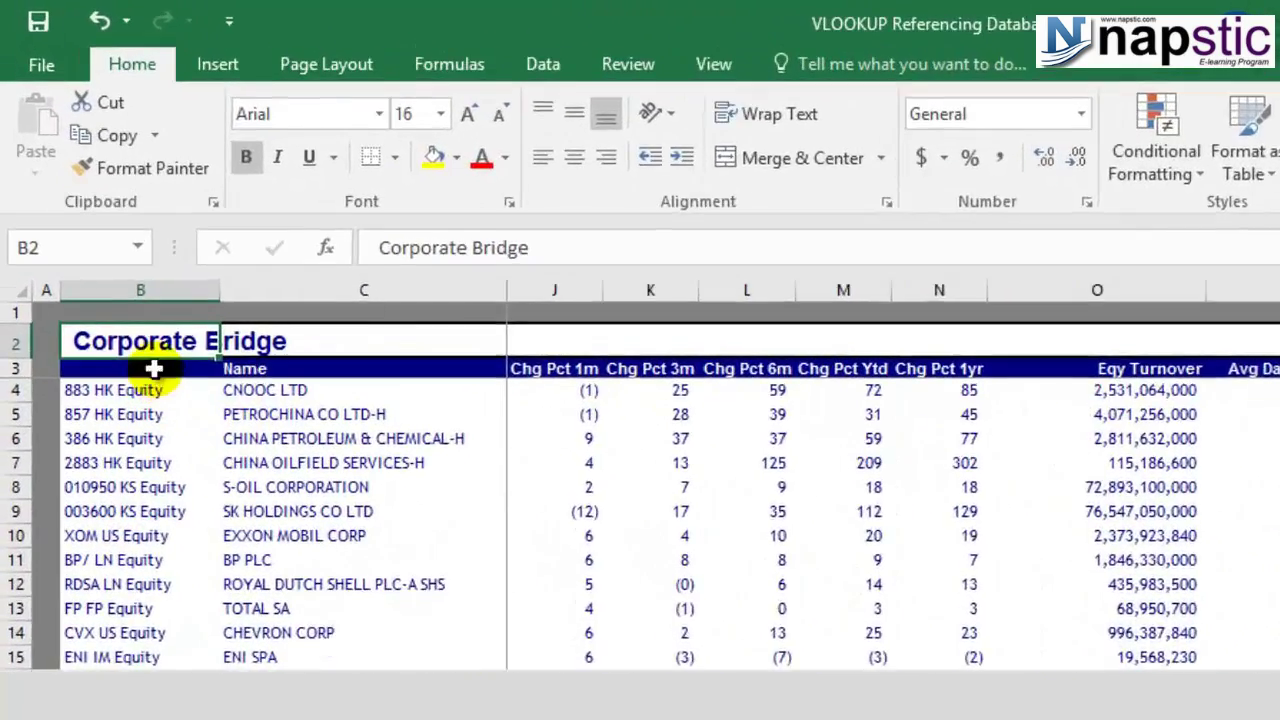
{"action": "left_click", "coordinate": [104, 249]}
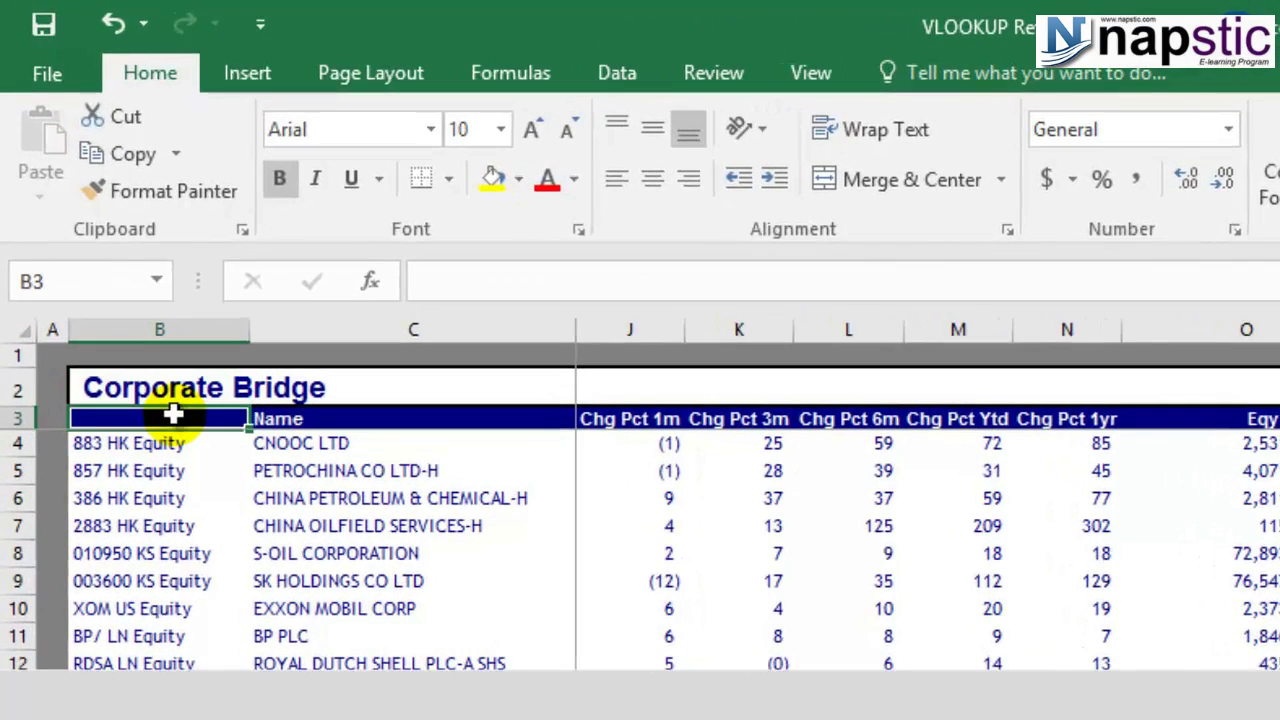
{"action": "type", "text": "tICKER"}
{"action": "left_click", "coordinate": [168, 468]}
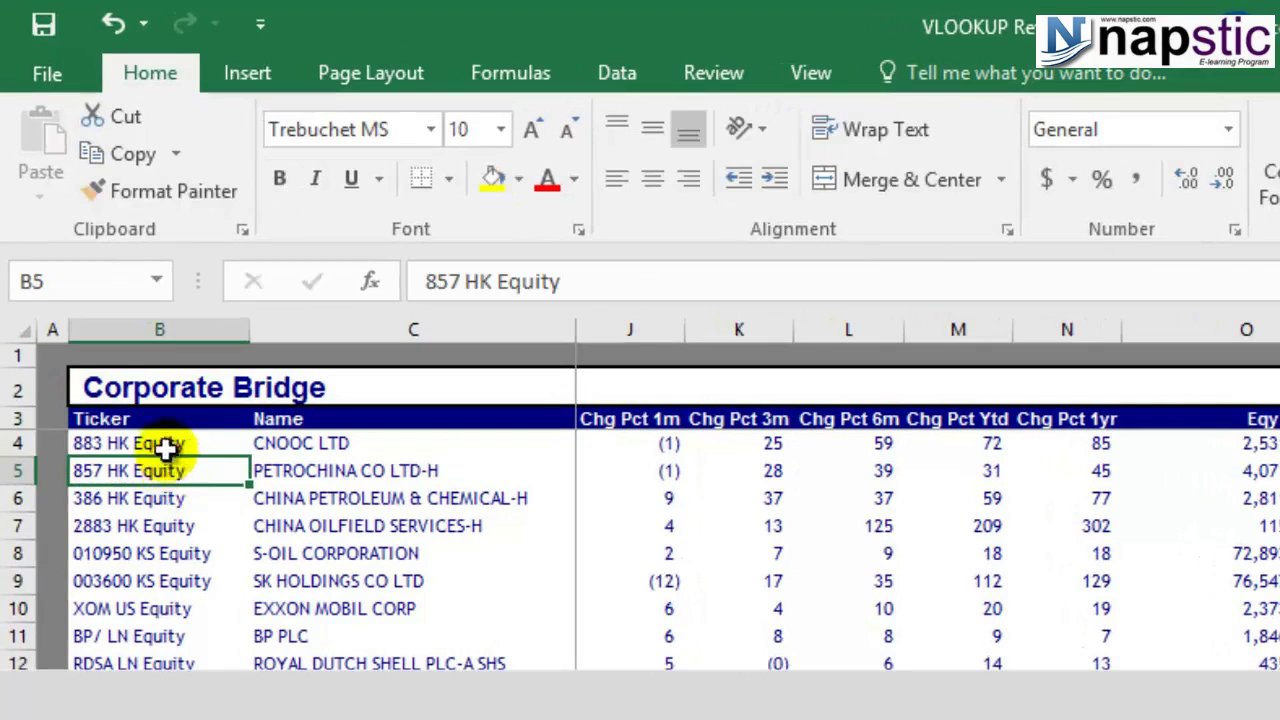
Examine the database's columns, including Ticker, Name, Px Last, Crncy Adj Mkt Cap, Crncy=USD and the Chg Pct headings
{"action": "left_click", "coordinate": [166, 440]}
{"action": "left_click", "coordinate": [383, 441]}
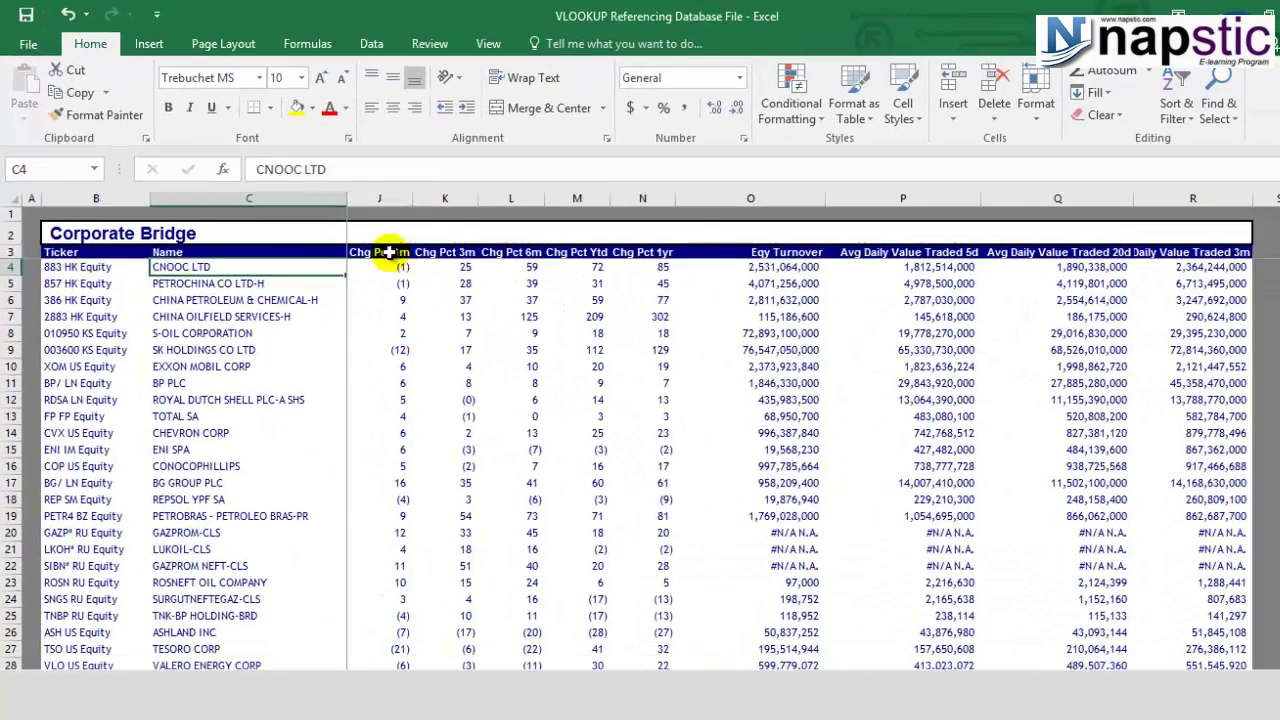
{"action": "left_click", "coordinate": [640, 419]}
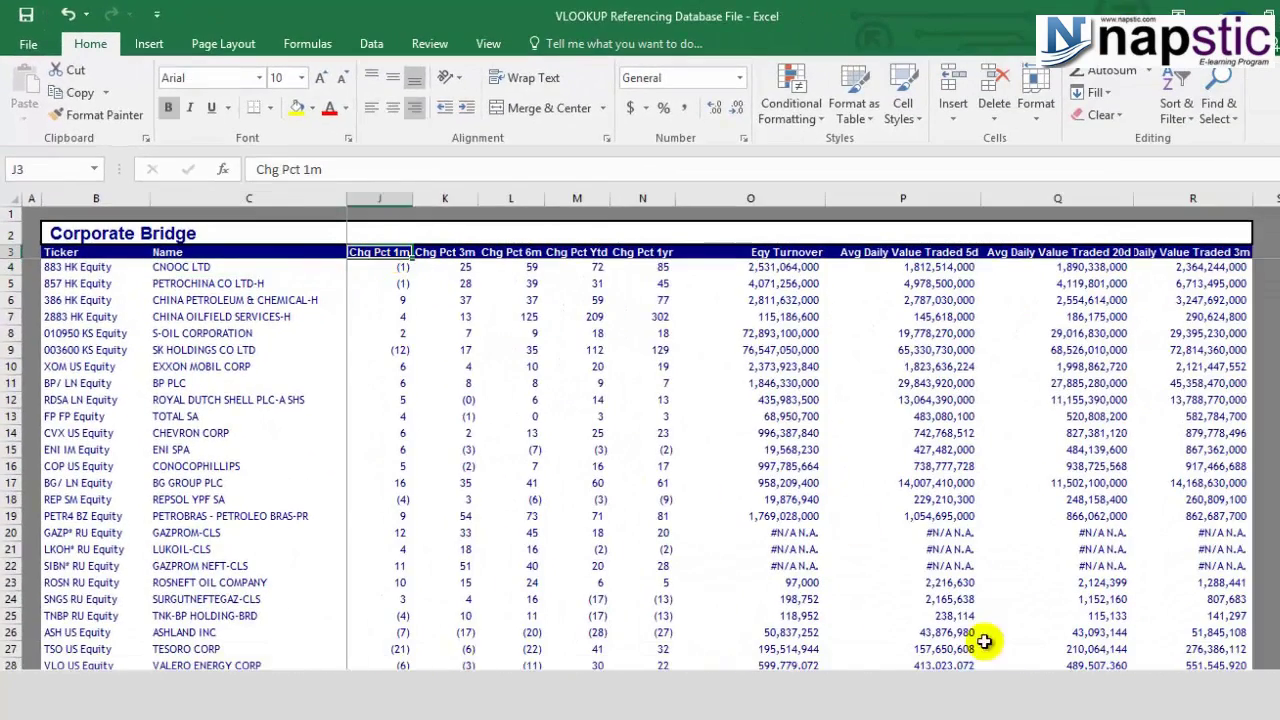
{"action": "scroll", "coordinate": [880, 636], "scroll_direction": "left", "scroll_amount": 3}
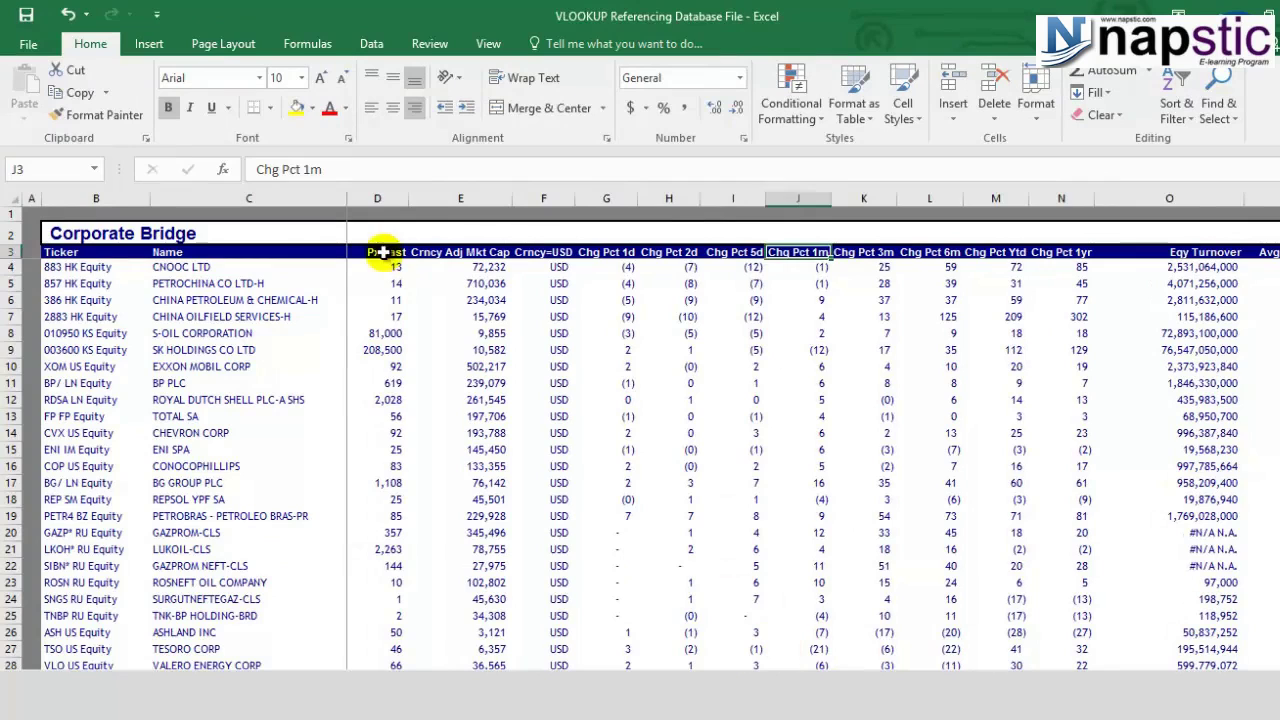
{"action": "left_click", "coordinate": [383, 252]}
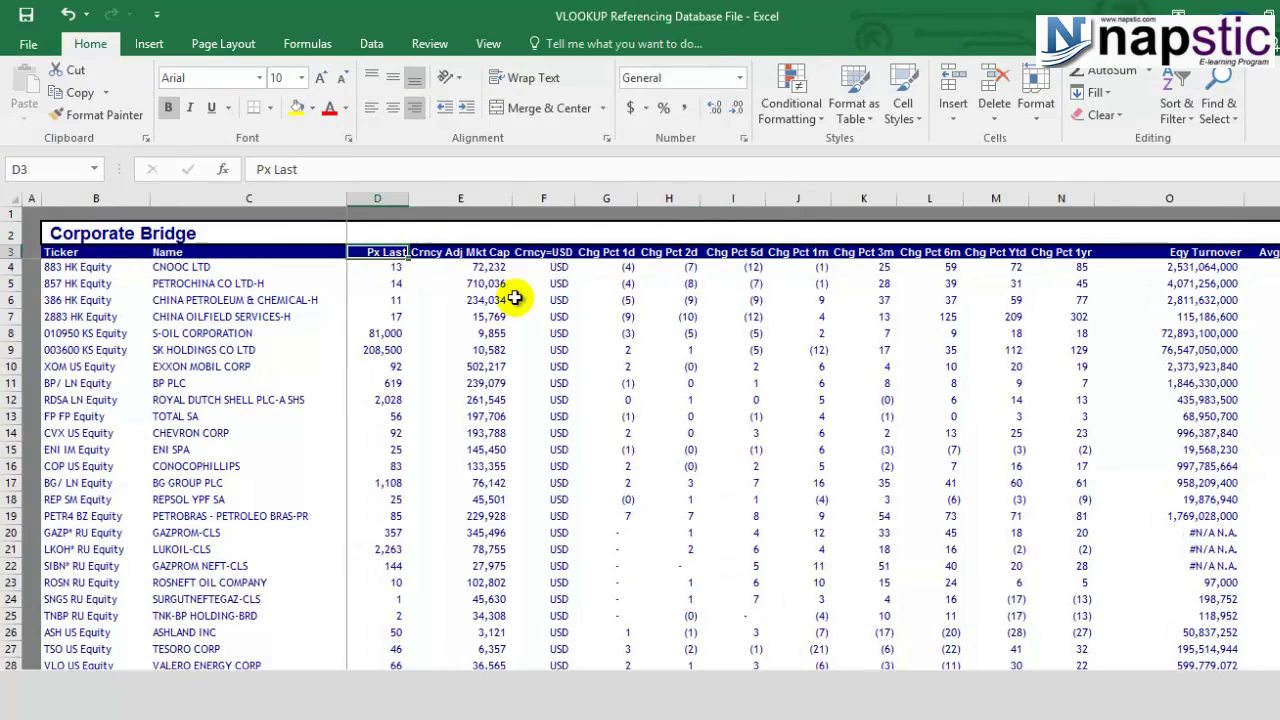
{"action": "left_click", "coordinate": [425, 252]}
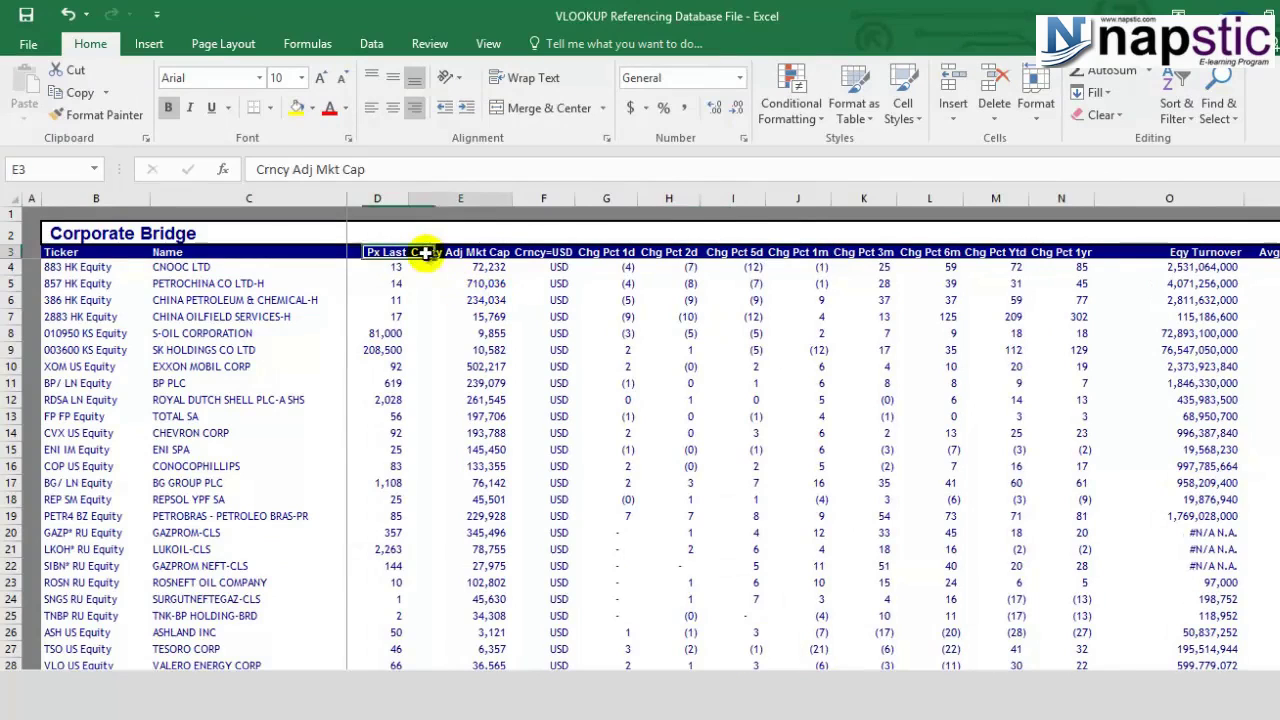
{"action": "left_click", "coordinate": [556, 253]}
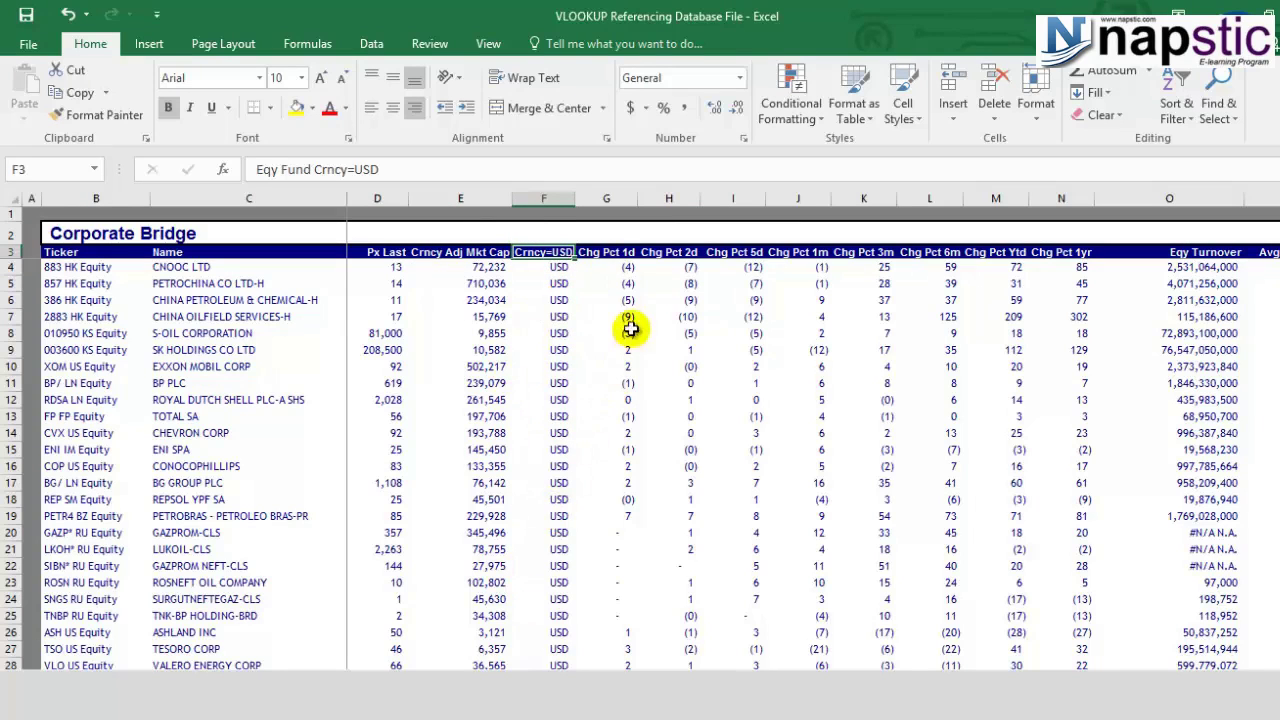
{"action": "left_click", "coordinate": [398, 251]}
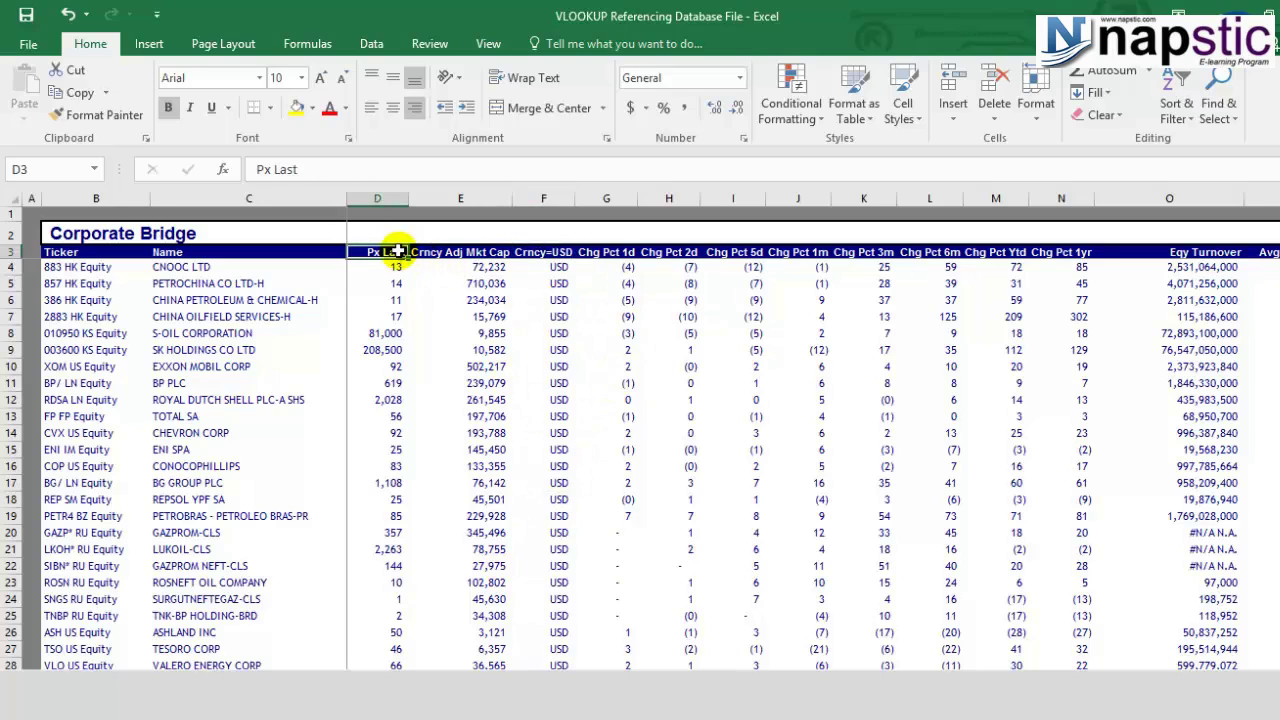
{"action": "left_click", "coordinate": [450, 251]}
{"action": "left_click", "coordinate": [565, 251]}
{"action": "left_click", "coordinate": [614, 253]}
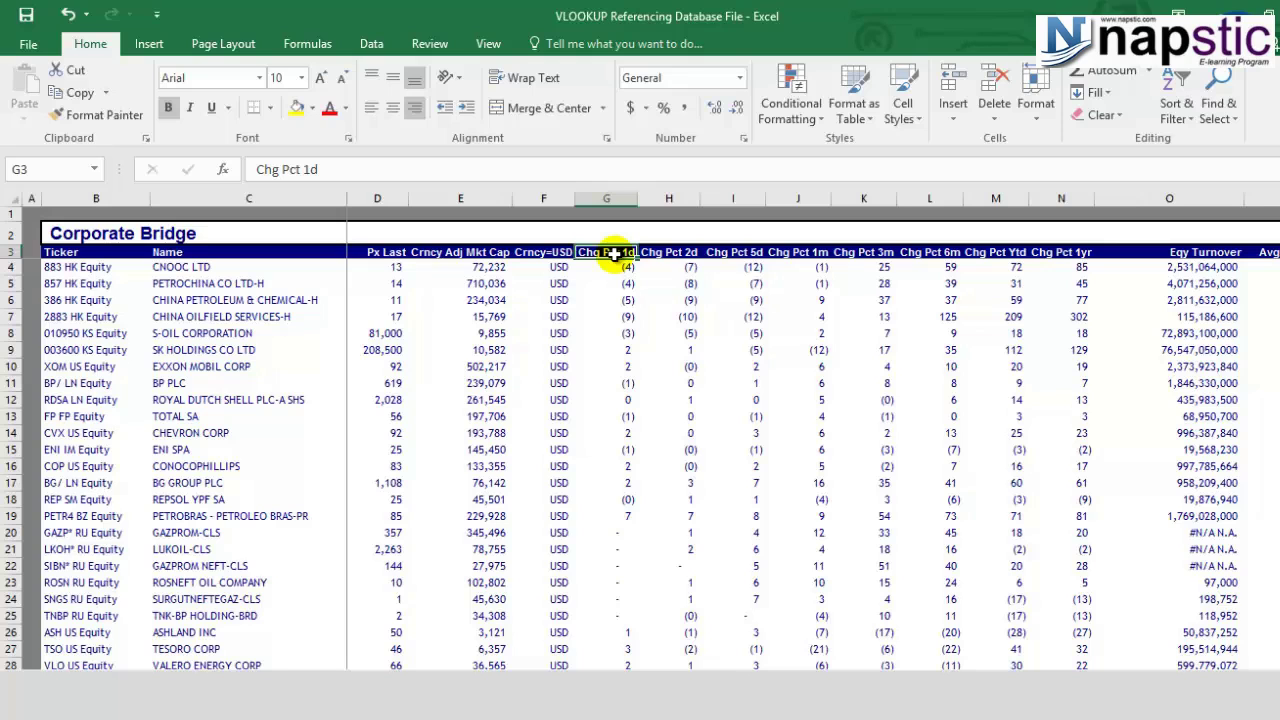
Compare the exercise table in E18:H20 with the database columns, checking the Name, Stock Price and Market Cap cells to fill for XOM US Equity
{"action": "key", "text": "ctrl+Tab"}
{"action": "left_click", "coordinate": [194, 551]}
{"action": "left_click", "coordinate": [123, 535]}
{"action": "left_click_drag", "start_coordinate": [123, 535], "coordinate": [406, 571]}
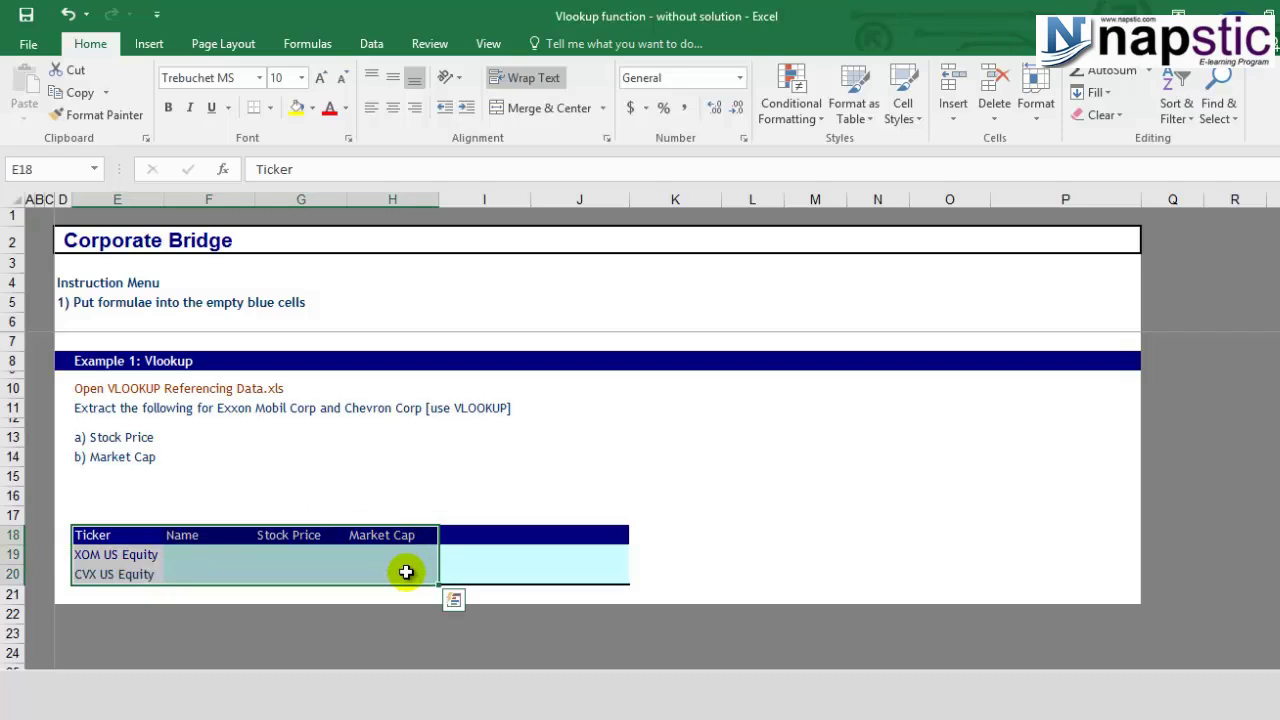
{"action": "key", "text": "ctrl+Tab"}
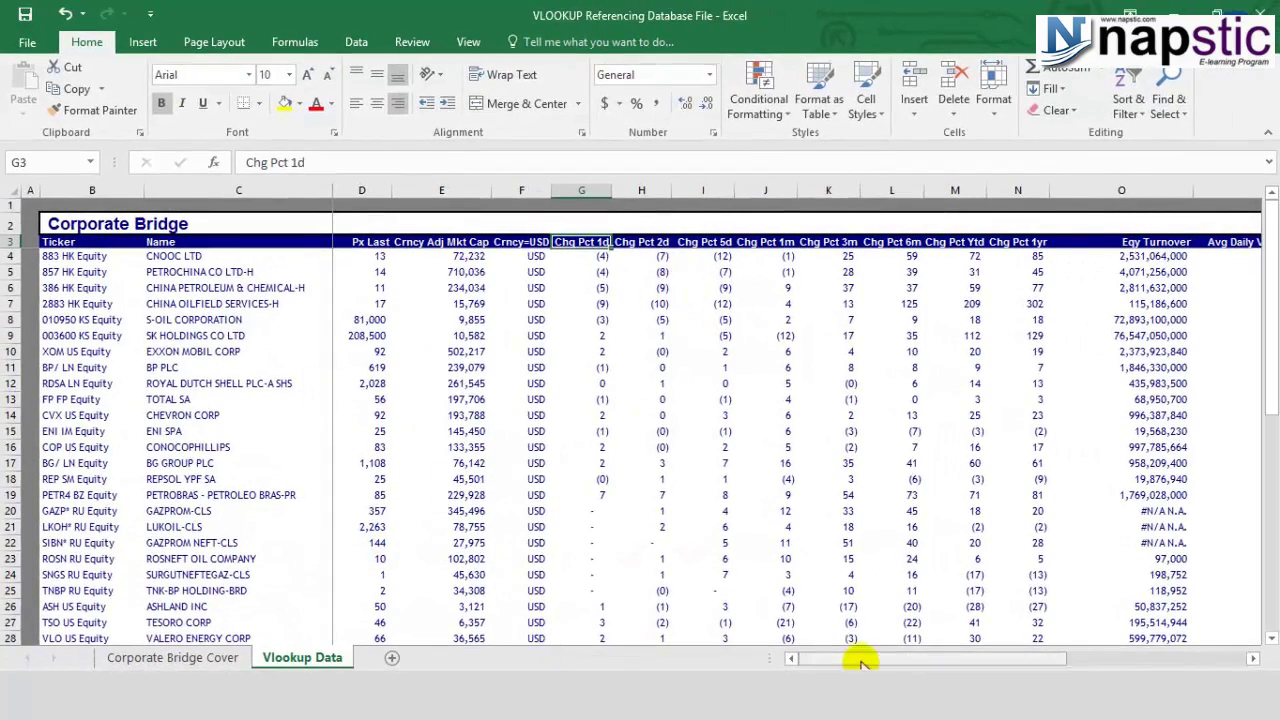
{"action": "left_click_drag", "start_coordinate": [866, 660], "coordinate": [826, 662]}
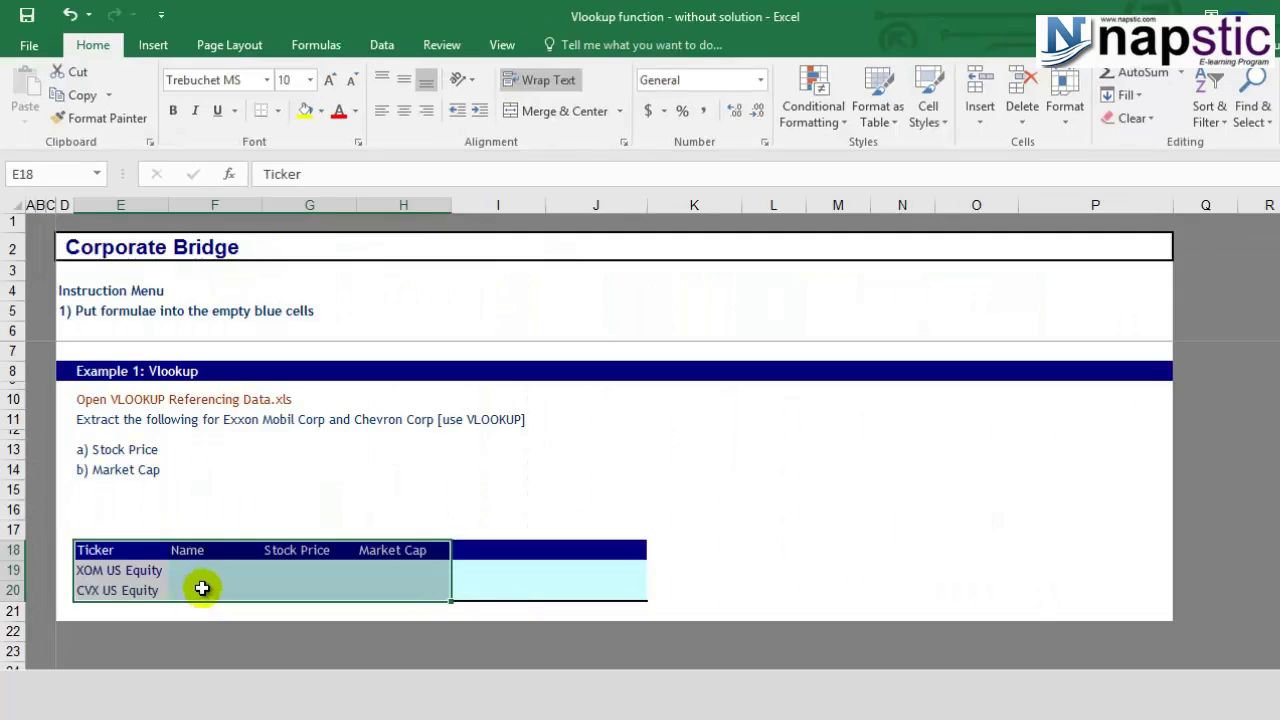
{"action": "left_click", "coordinate": [200, 589]}
{"action": "left_click", "coordinate": [200, 552]}
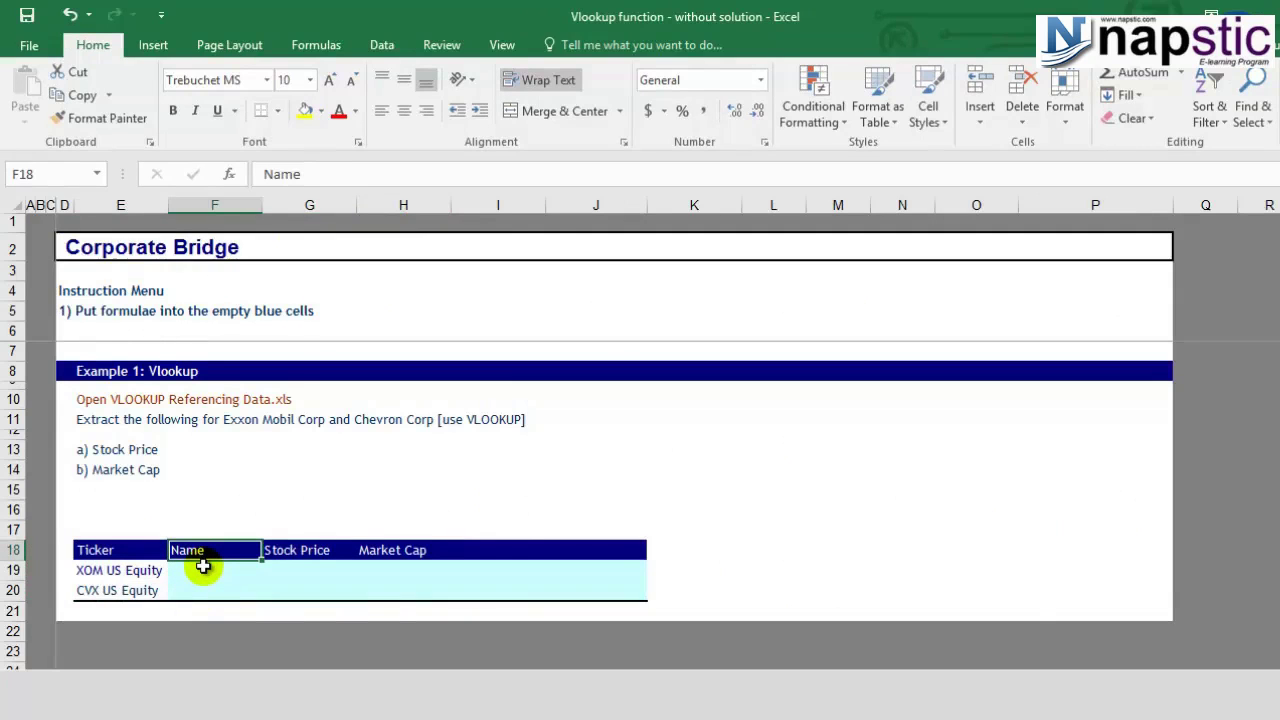
{"action": "key", "text": "alt"}
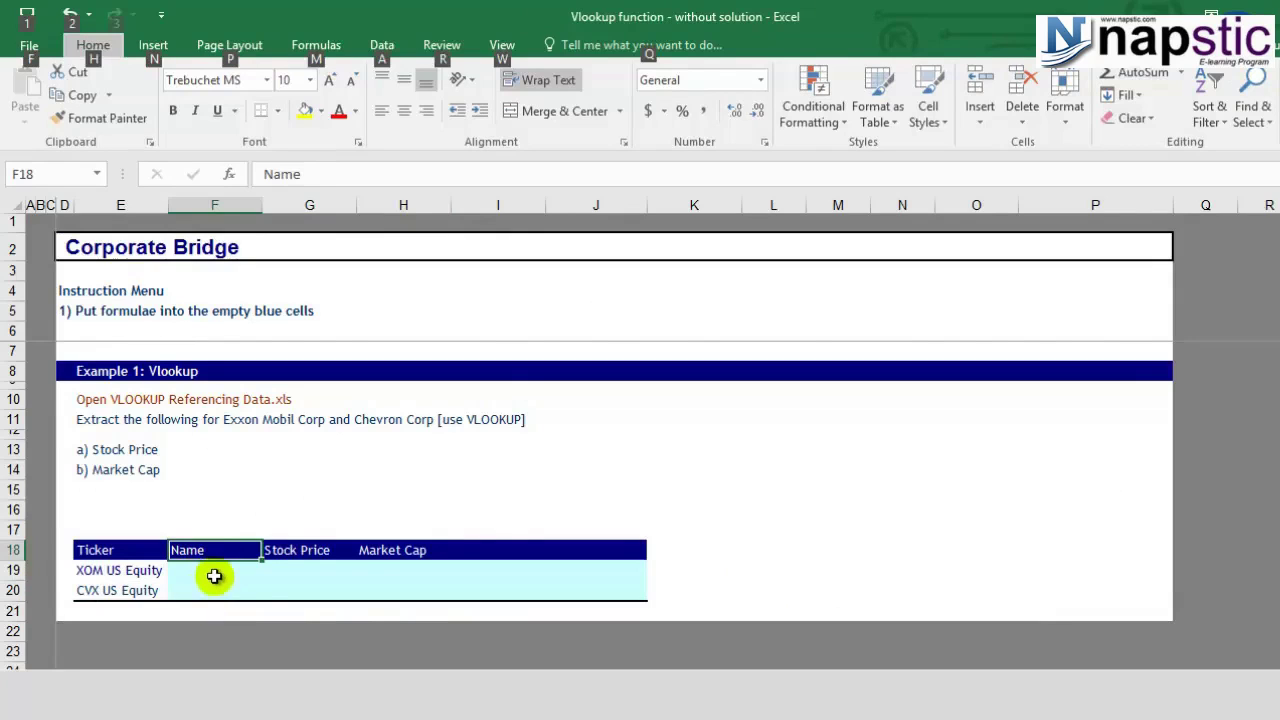
{"action": "left_click", "coordinate": [215, 571]}
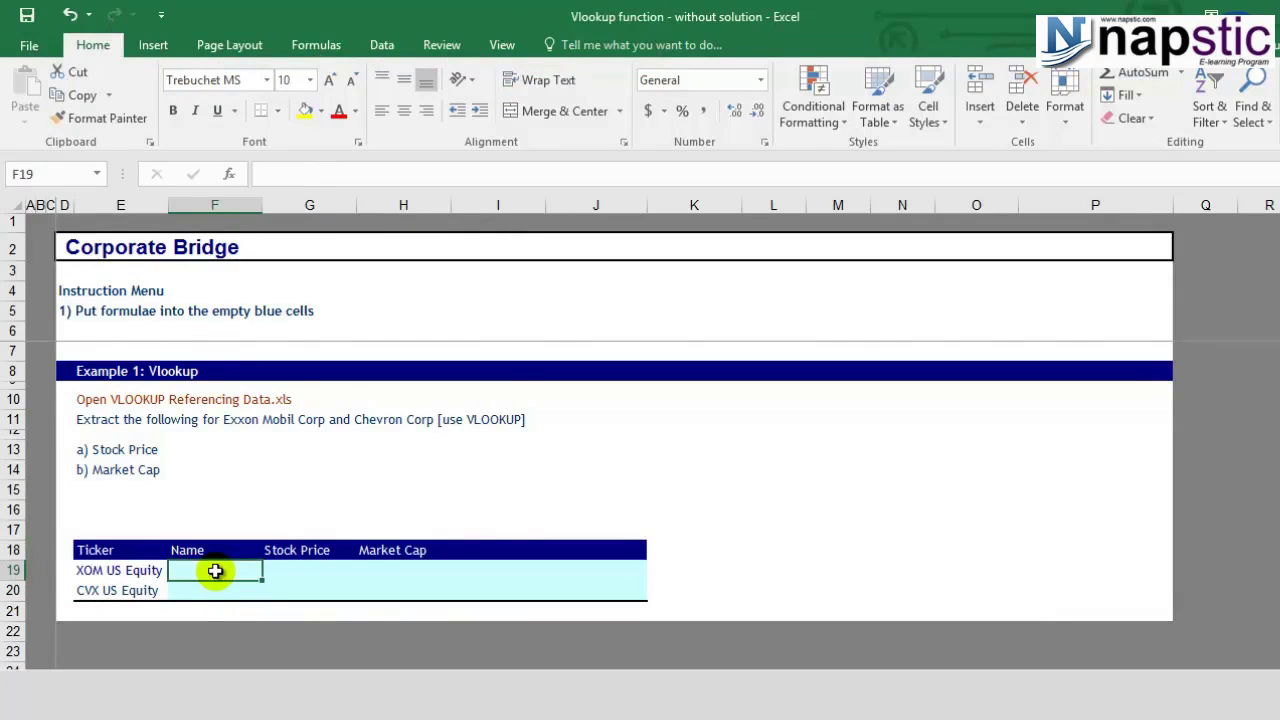
{"action": "left_click", "coordinate": [143, 572]}
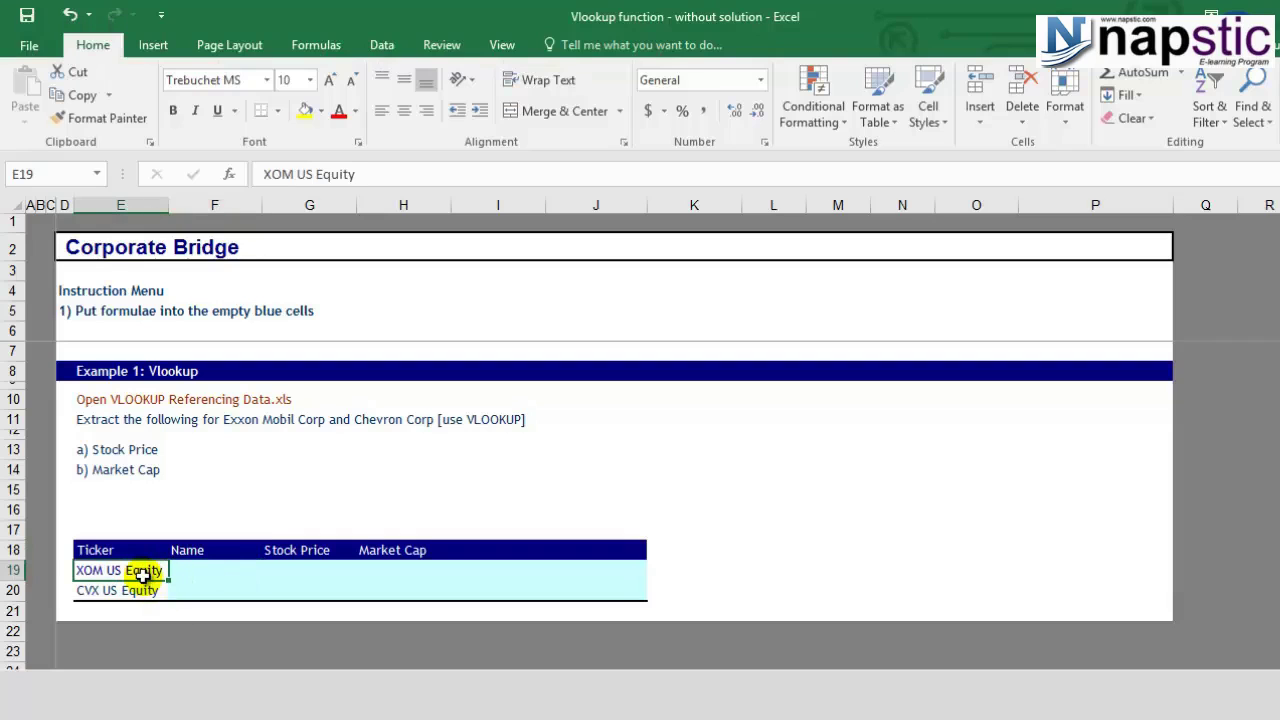
{"action": "left_click", "coordinate": [220, 572]}
{"action": "left_click", "coordinate": [297, 572]}
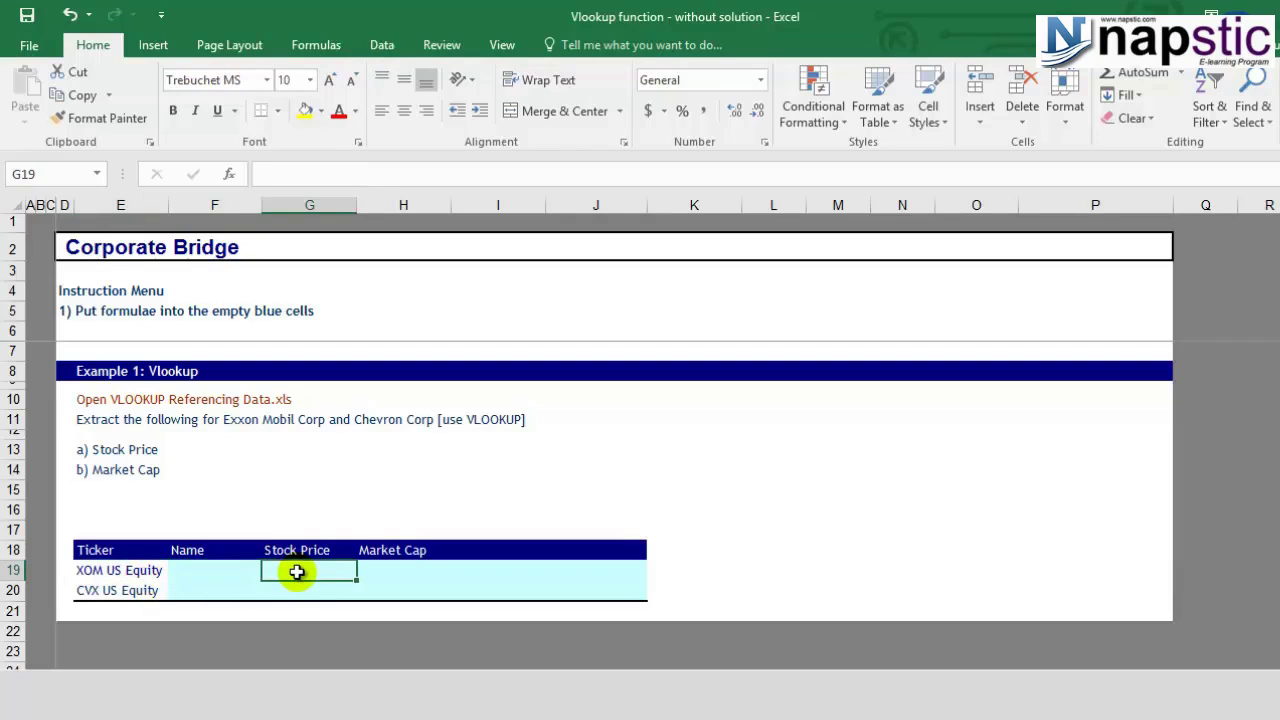
{"action": "left_click", "coordinate": [393, 568]}
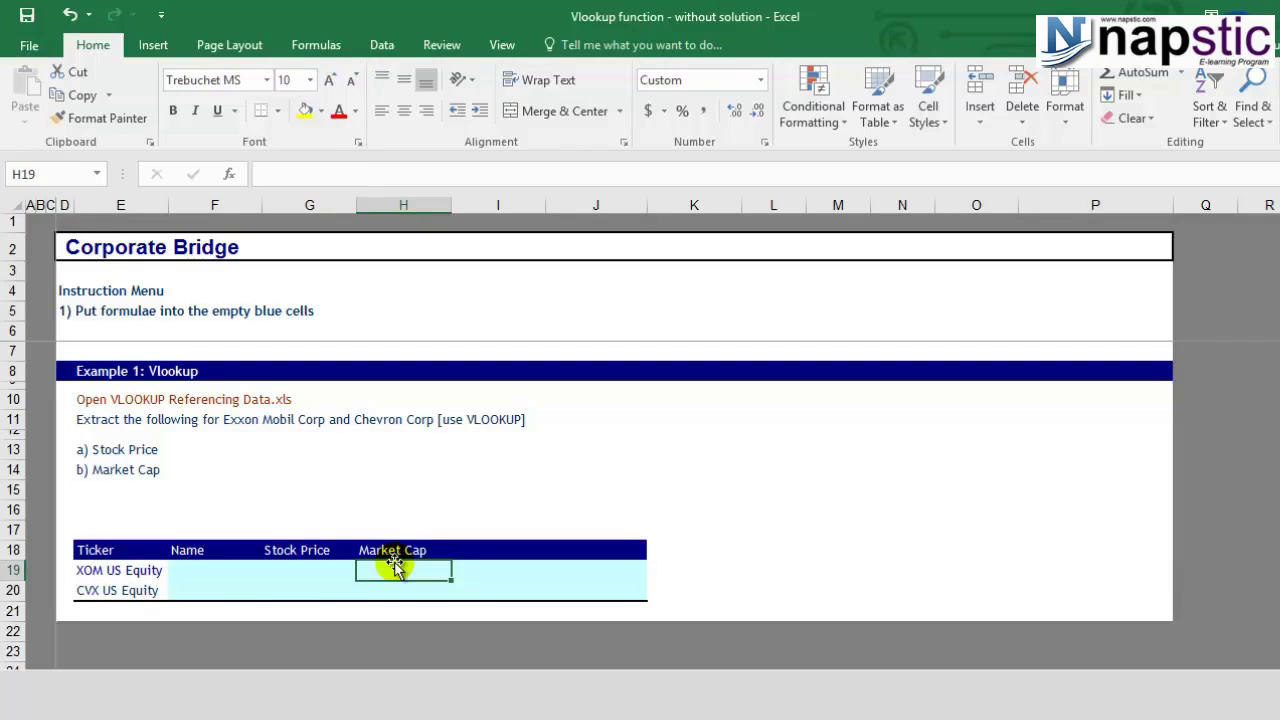
{"action": "left_click", "coordinate": [185, 571]}
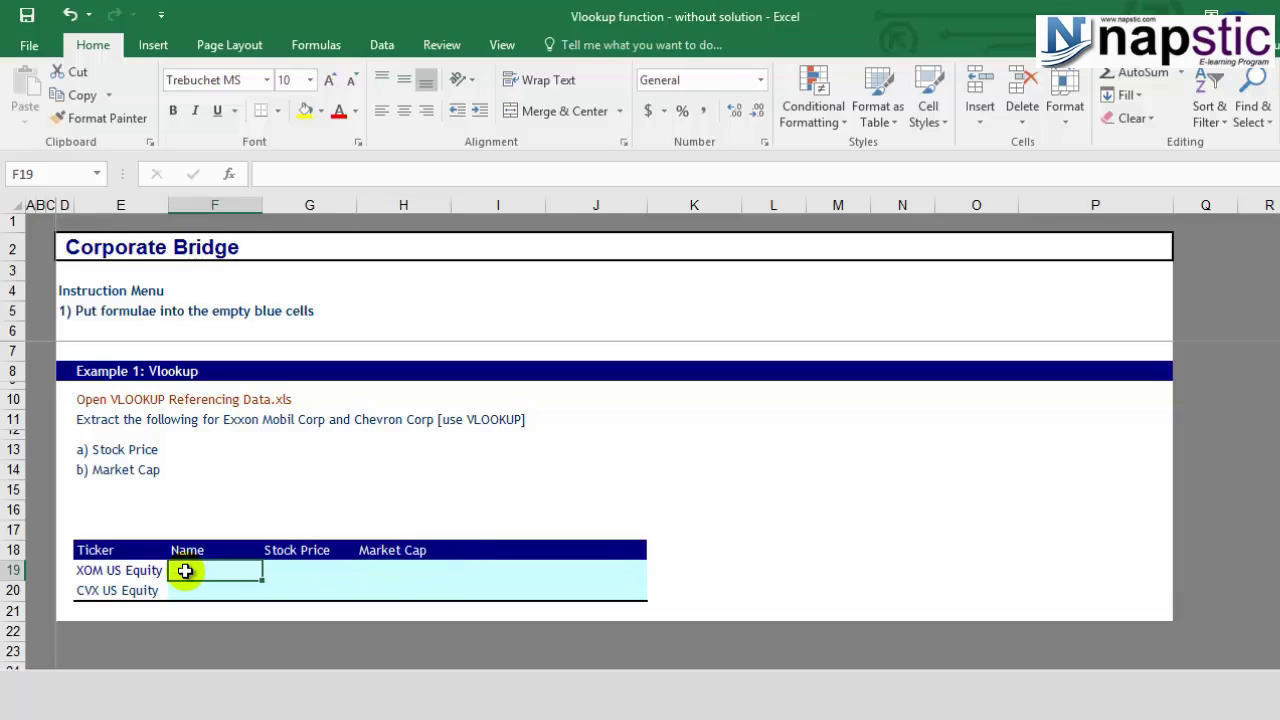
{"action": "type", "text": "=vl"}
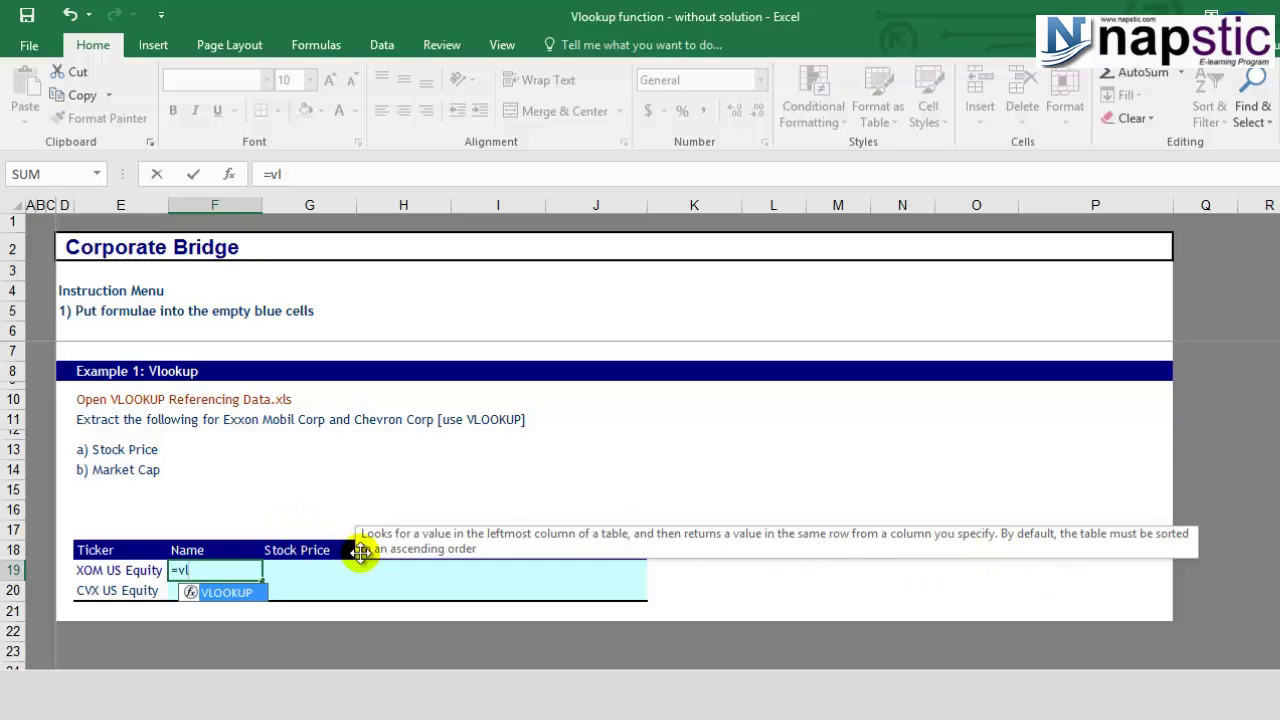
{"action": "key", "text": "BackSpace"}
{"action": "key", "text": "BackSpace"}
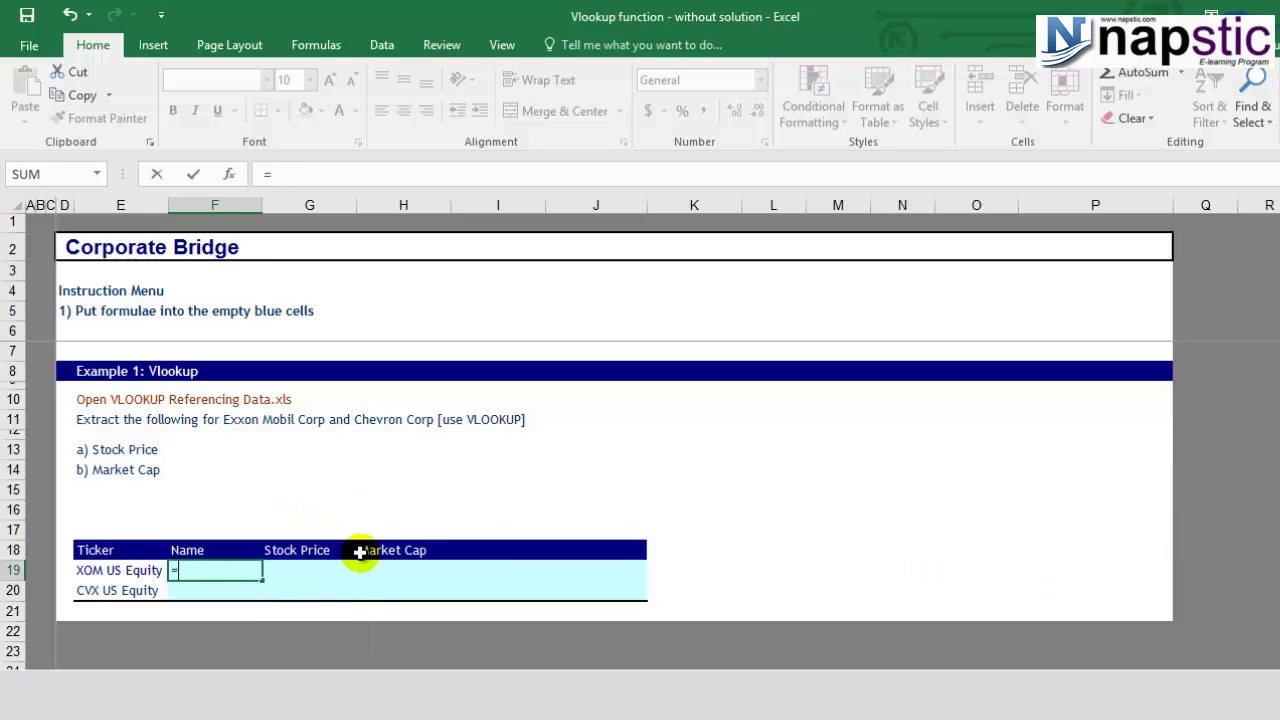
{"action": "key", "text": "Escape"}
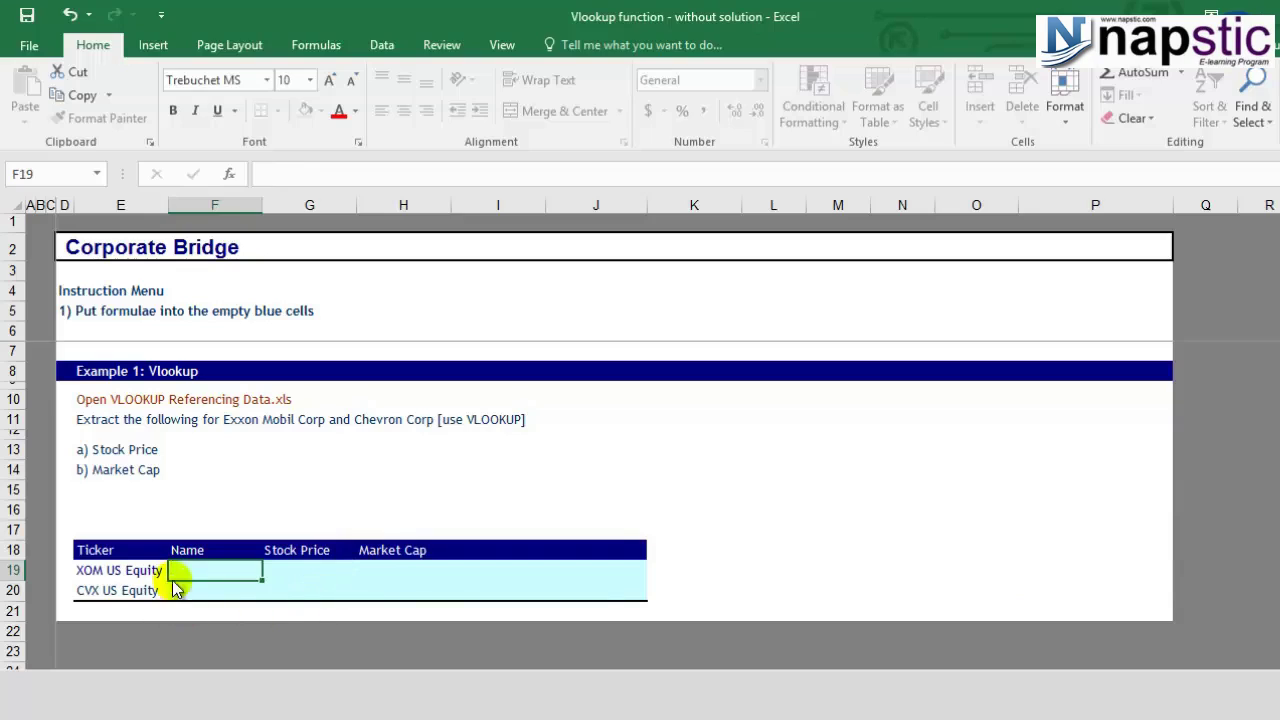
Switch to the VLOOKUP Referencing Database File and examine its Ticker column from row 4 down to row 51
{"action": "left_click", "coordinate": [179, 588]}
{"action": "left_click", "coordinate": [181, 572]}
{"action": "key", "text": "alt+Tab"}
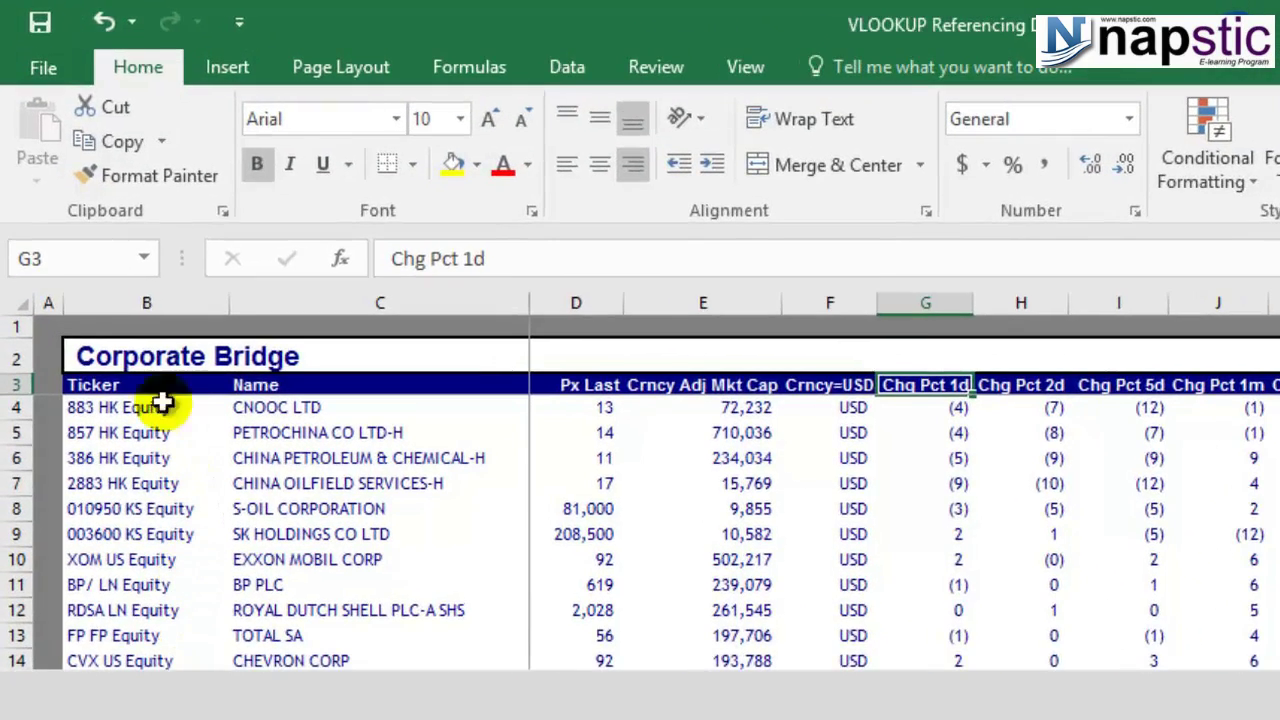
{"action": "left_click_drag", "start_coordinate": [94, 408], "coordinate": [111, 719]}
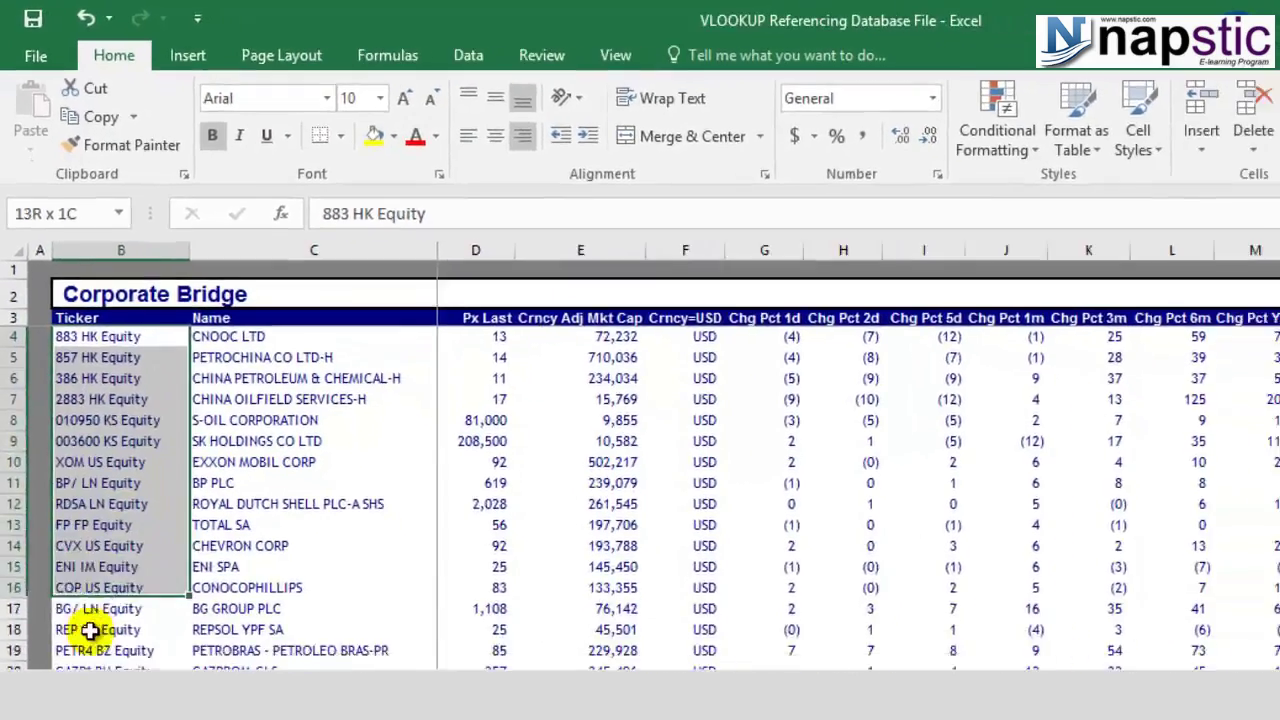
{"action": "left_click_drag", "start_coordinate": [90, 630], "coordinate": [92, 719]}
{"action": "left_click_drag", "start_coordinate": [75, 665], "coordinate": [75, 665]}
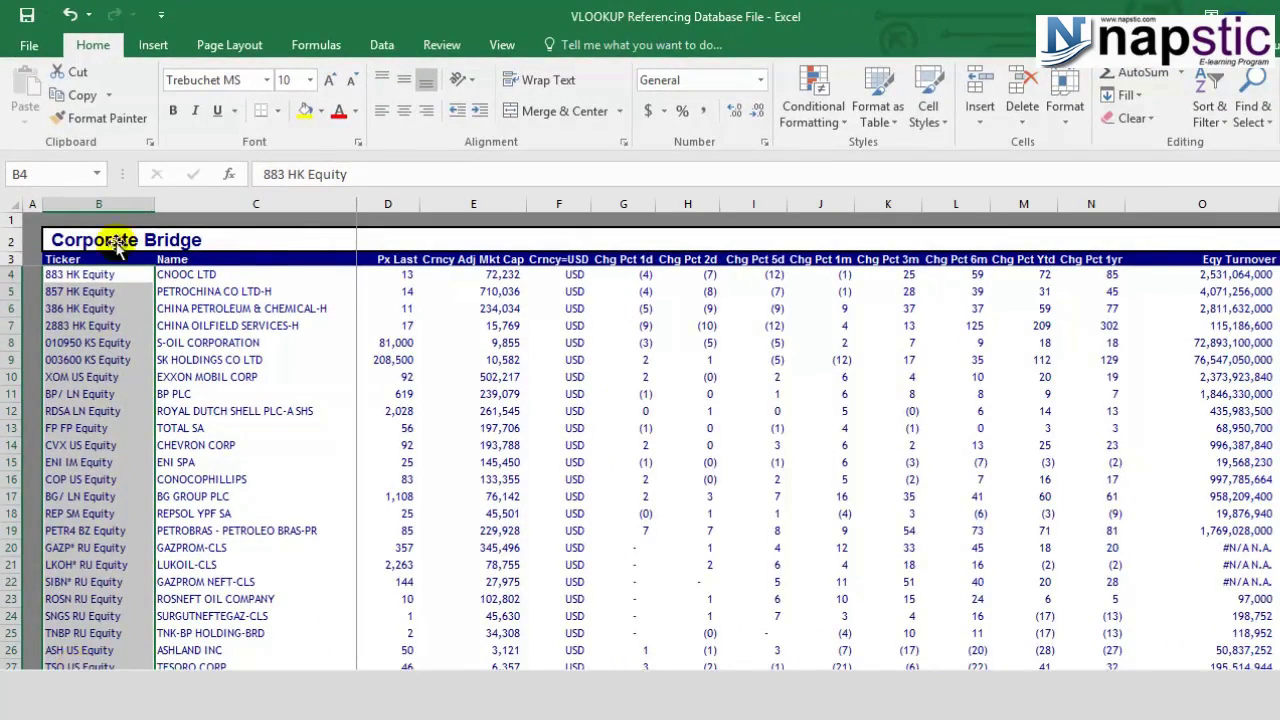
{"action": "scroll", "coordinate": [103, 641], "scroll_direction": "down", "scroll_amount": 6}
{"action": "scroll", "coordinate": [103, 641], "scroll_direction": "down", "scroll_amount": 4}
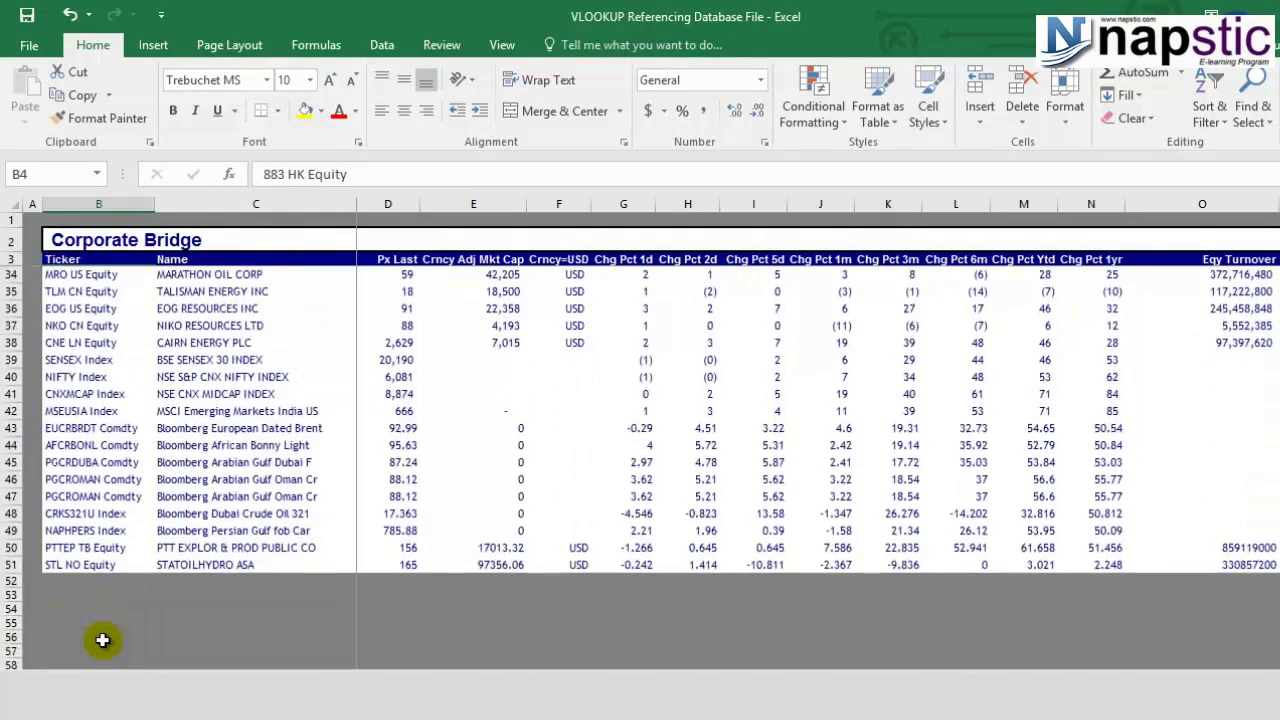
{"action": "scroll", "coordinate": [103, 641], "scroll_direction": "up", "scroll_amount": 10}
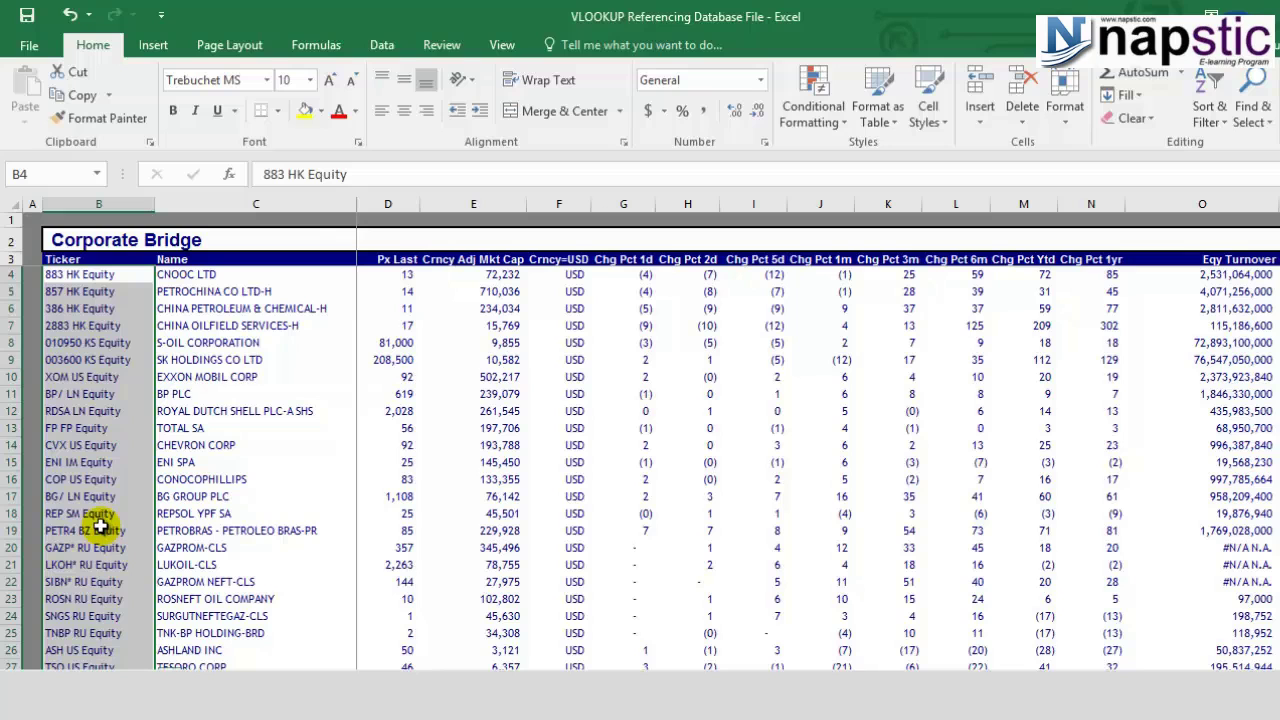
Return to the exercise workbook and start a VLOOKUP in Name cell F19 with ticker cell E19 as the lookup value
{"action": "key", "text": "ctrl+Tab"}
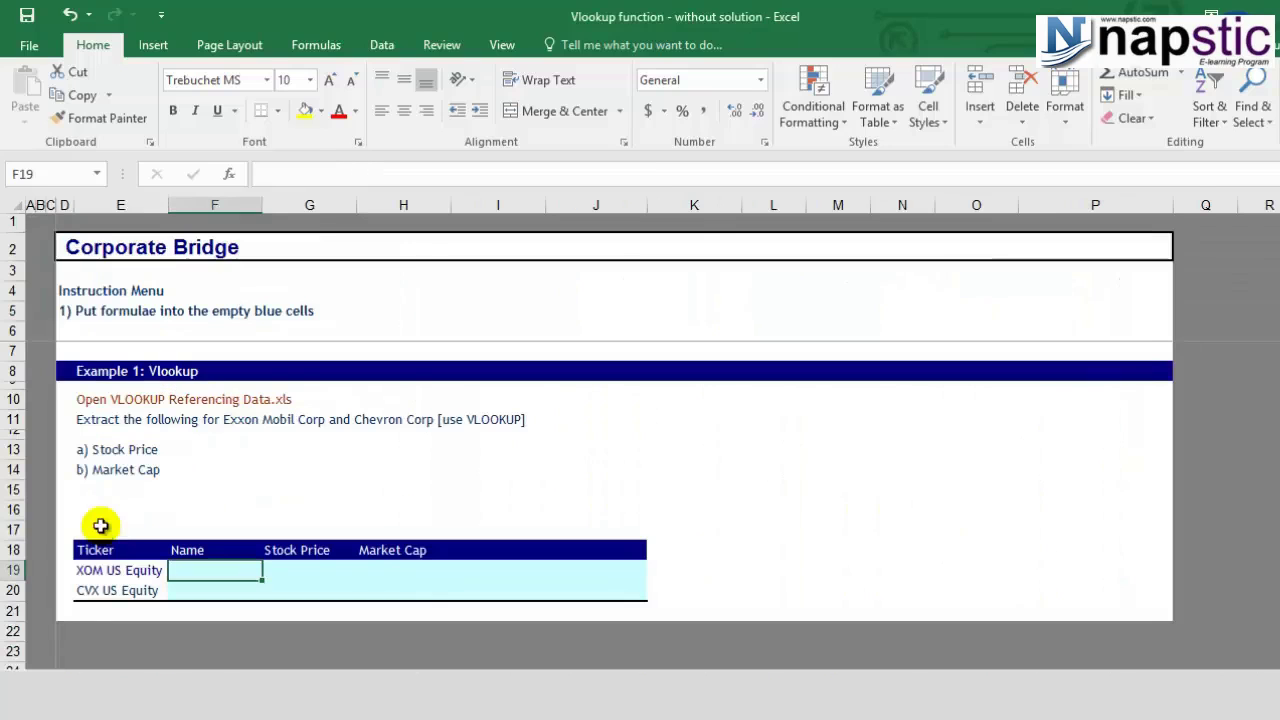
{"action": "type", "text": "=vl"}
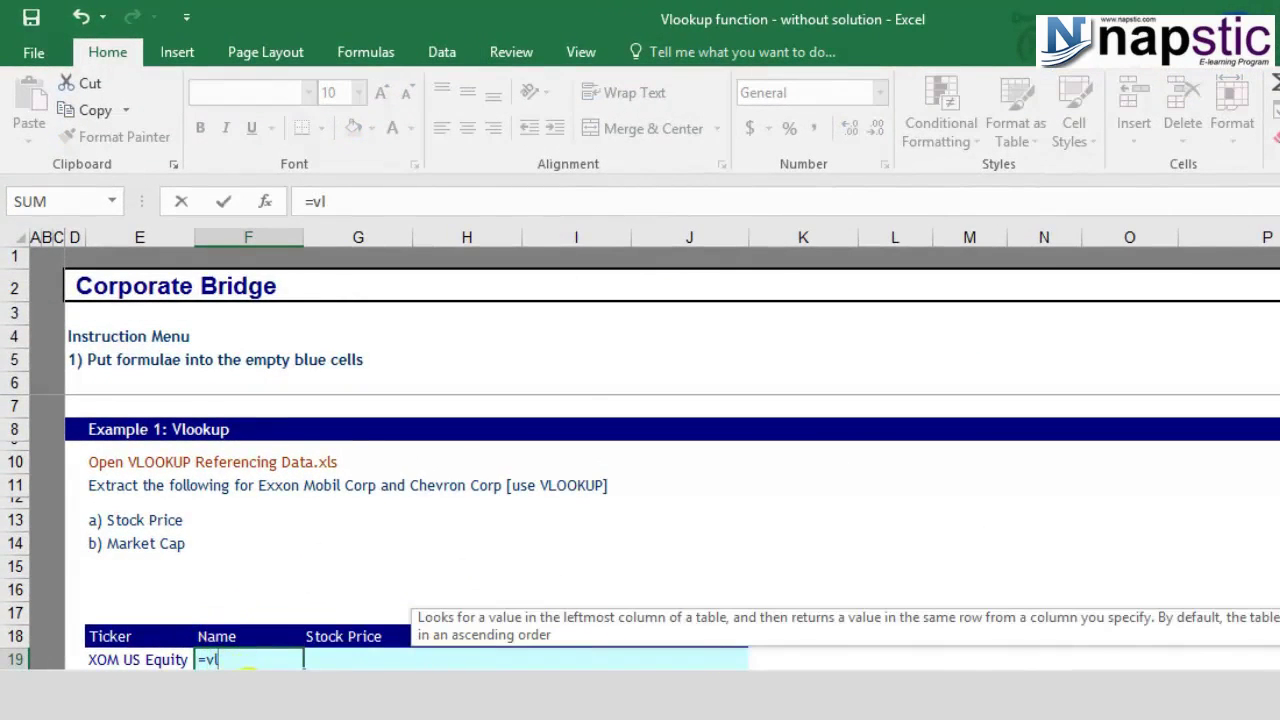
{"action": "key", "text": "Tab"}
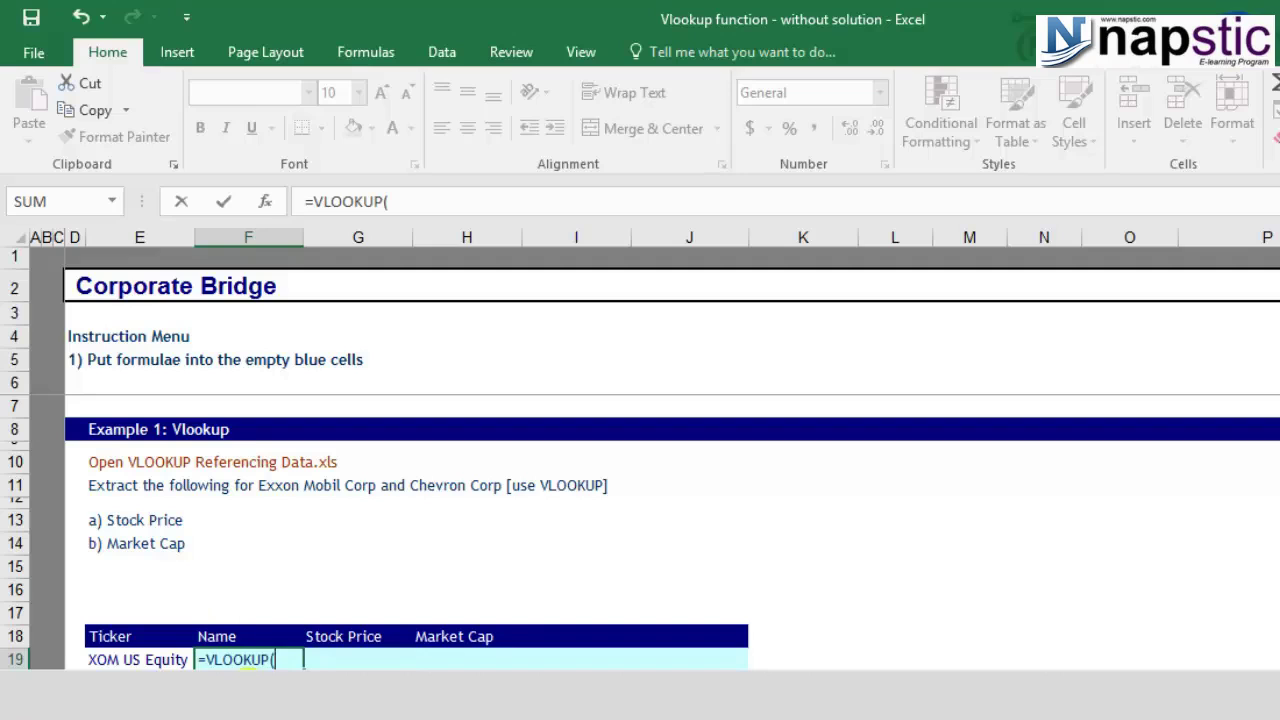
{"action": "left_click", "coordinate": [148, 662]}
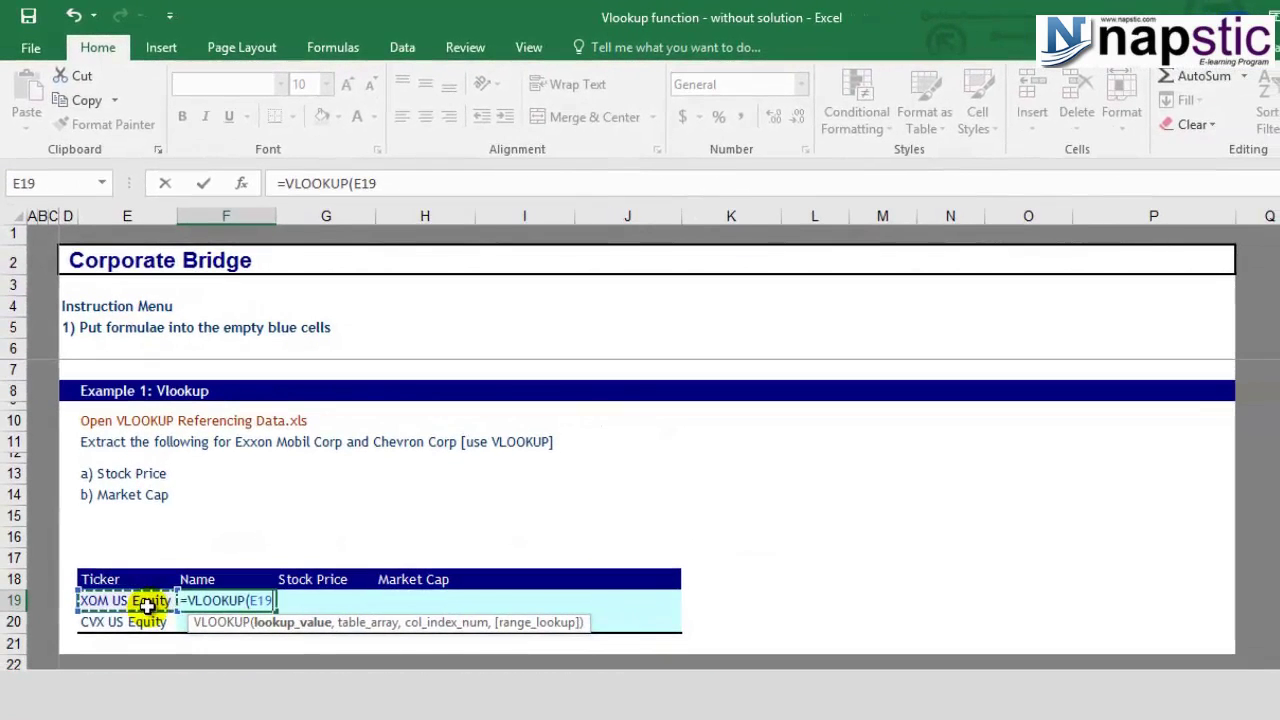
{"action": "type", "text": ","}
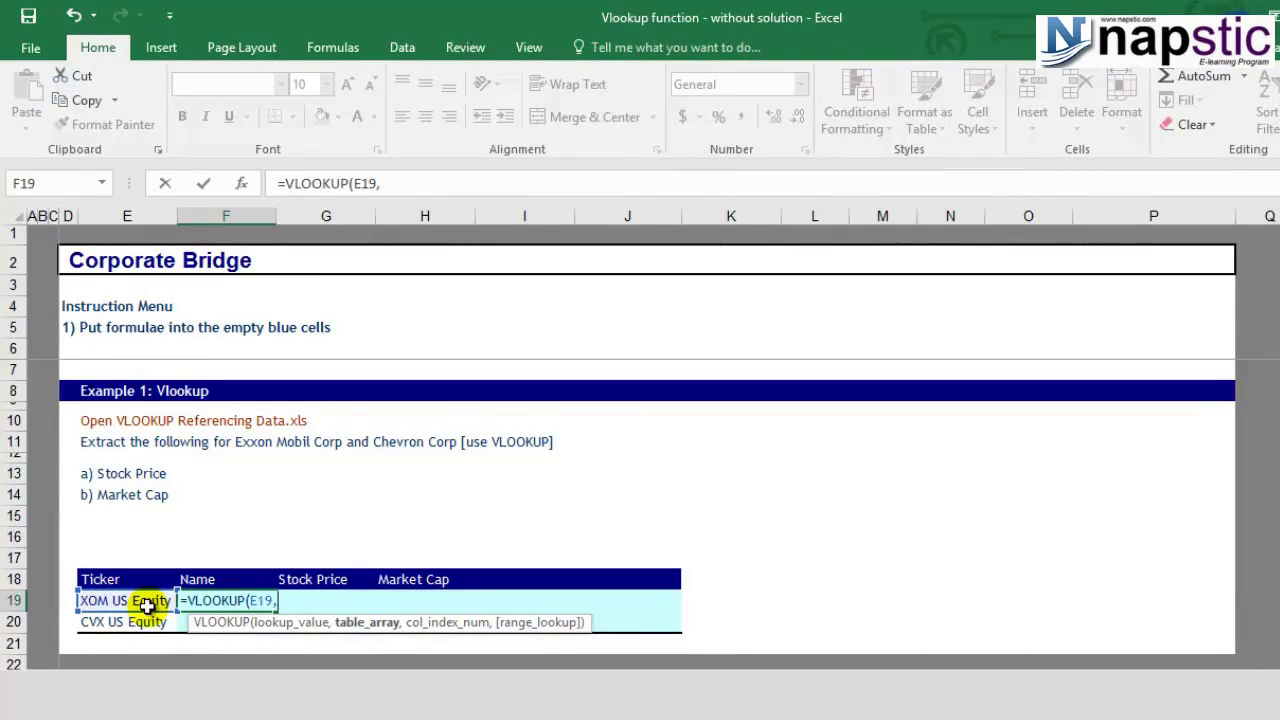
Set the VLOOKUP's table array to $B$4:$R$51 on the Vlookup Data sheet of the referencing database file
{"action": "key", "text": "ctrl+Tab"}
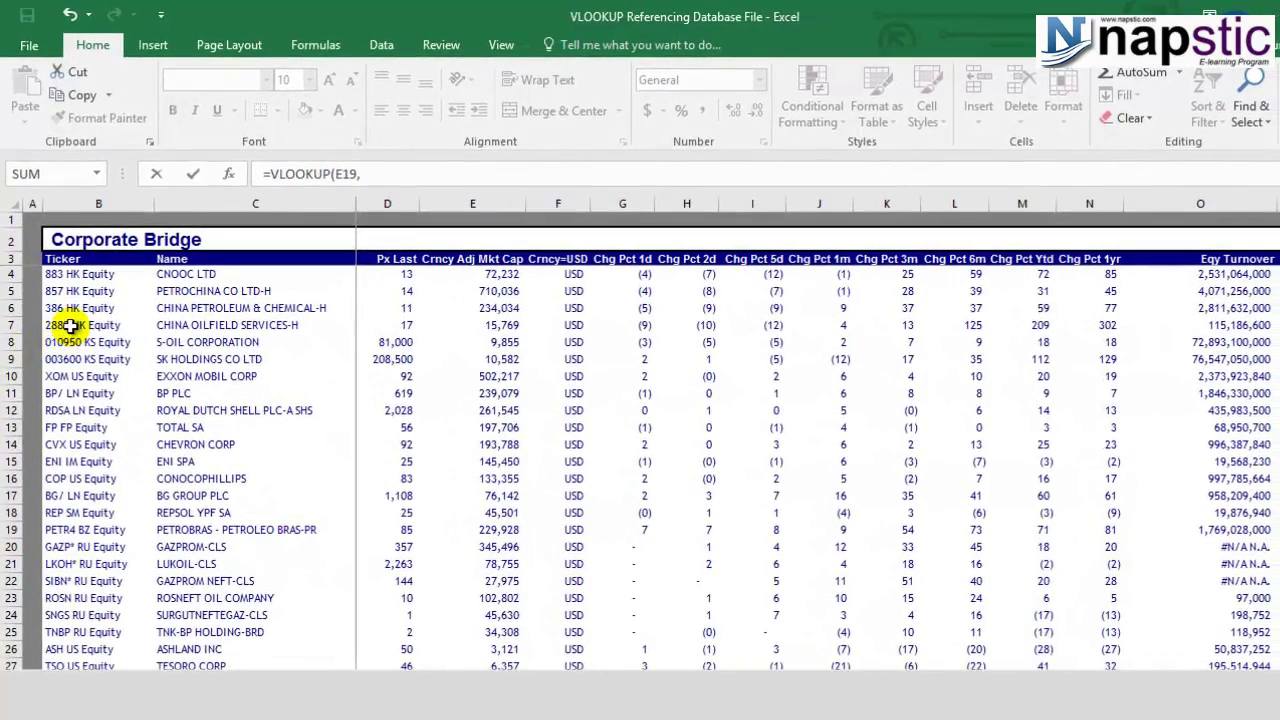
{"action": "left_click_drag", "start_coordinate": [63, 275], "coordinate": [680, 376]}
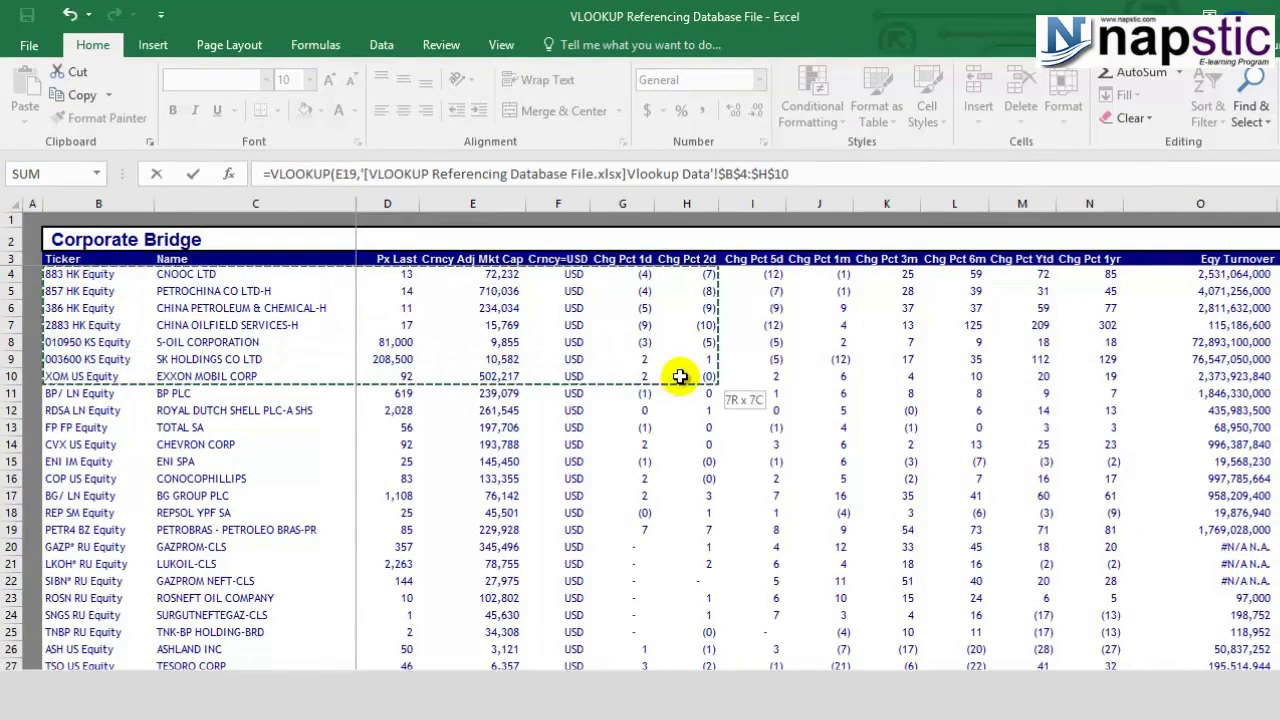
{"action": "left_click_drag", "start_coordinate": [680, 376], "coordinate": [1254, 290]}
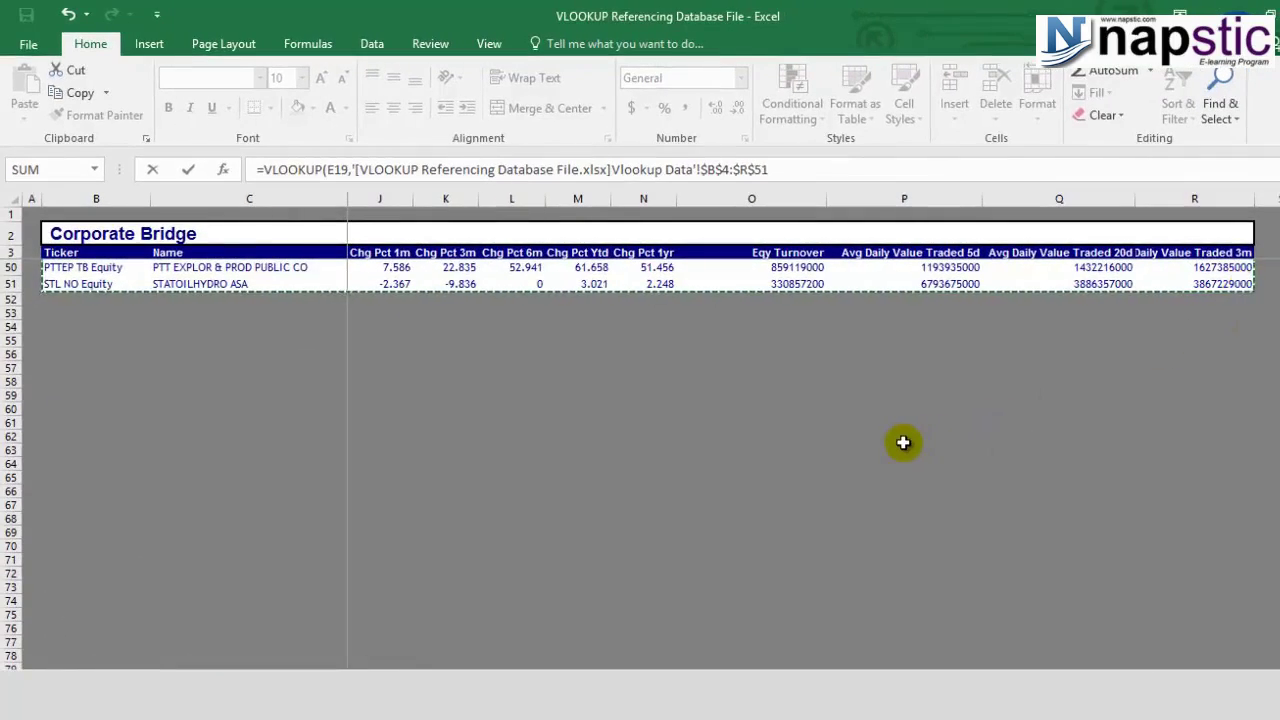
{"action": "scroll", "coordinate": [903, 442], "scroll_direction": "up", "scroll_amount": 10}
{"action": "scroll", "coordinate": [903, 442], "scroll_direction": "up", "scroll_amount": 5}
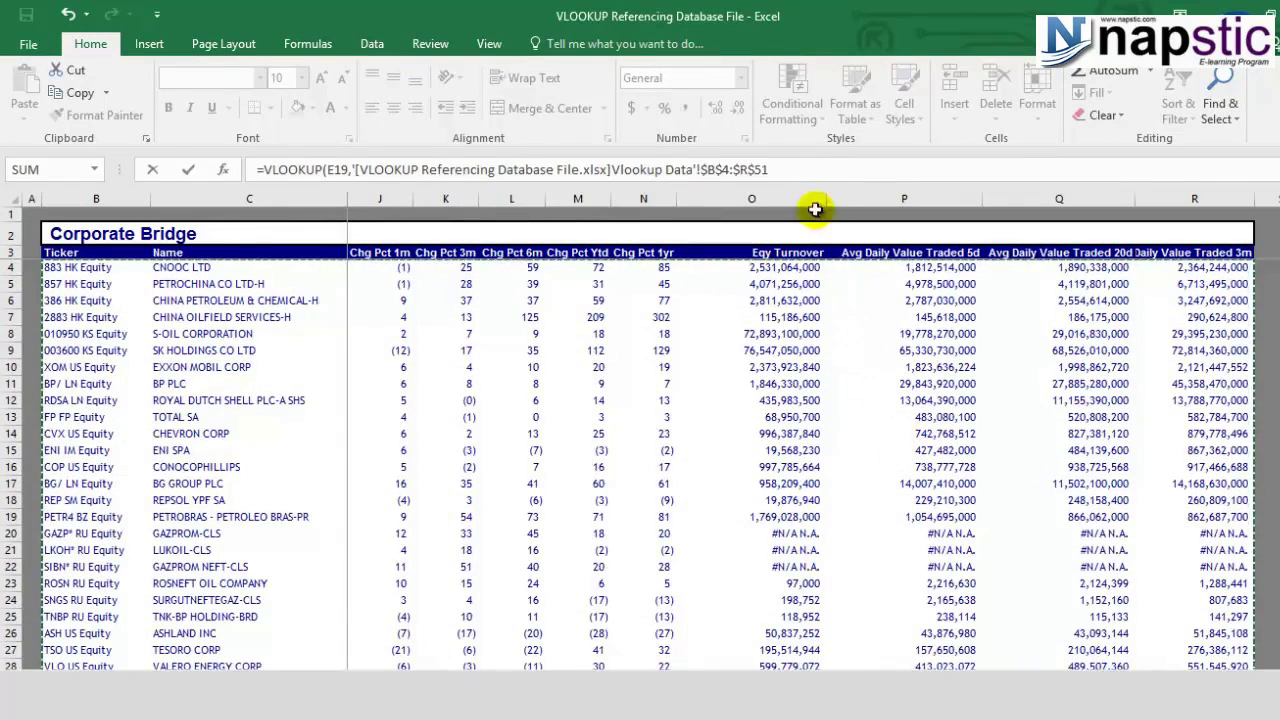
Set the VLOOKUP's column index number to 2 for the Name column
{"action": "left_click", "coordinate": [811, 178]}
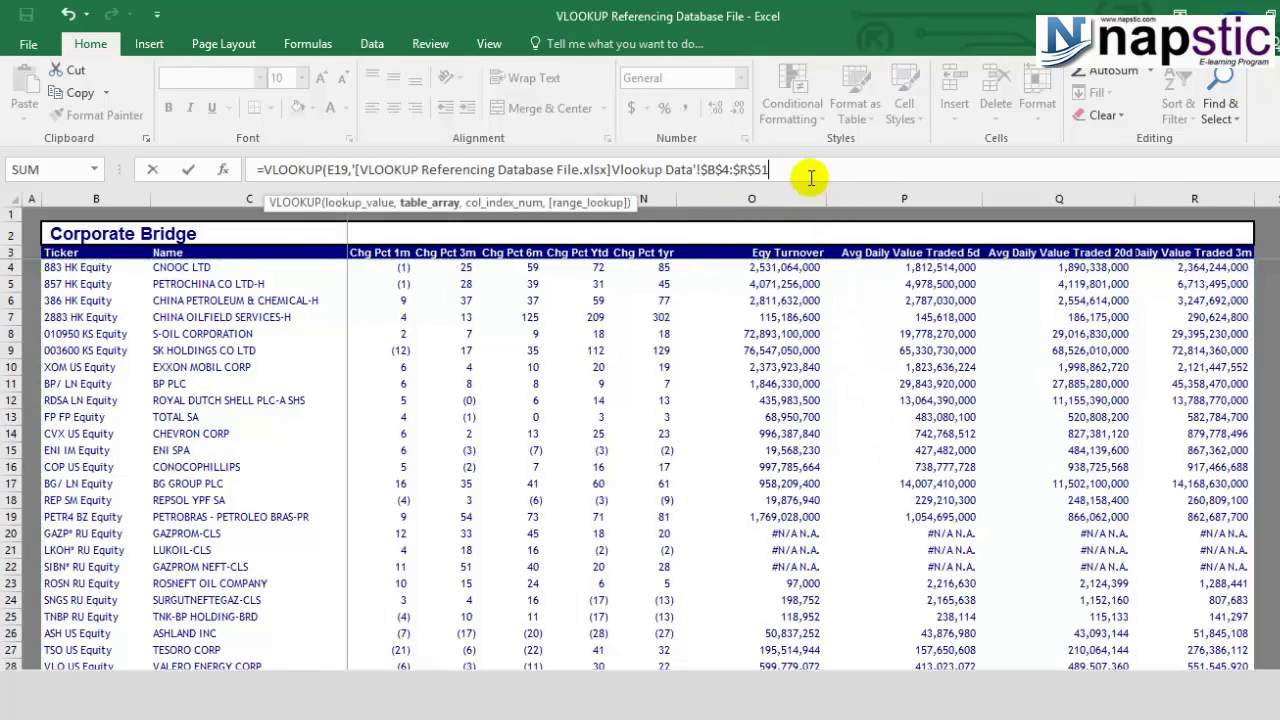
{"action": "type", "text": ",2"}
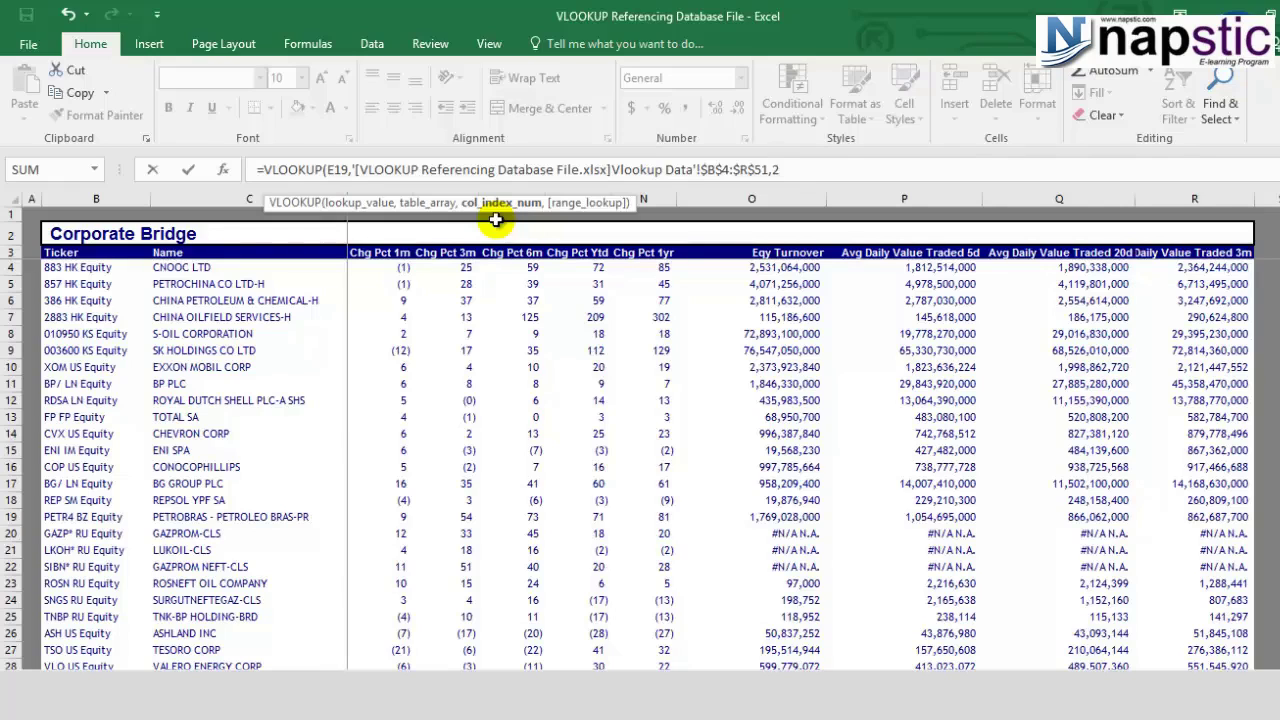
{"action": "type", "text": ","}
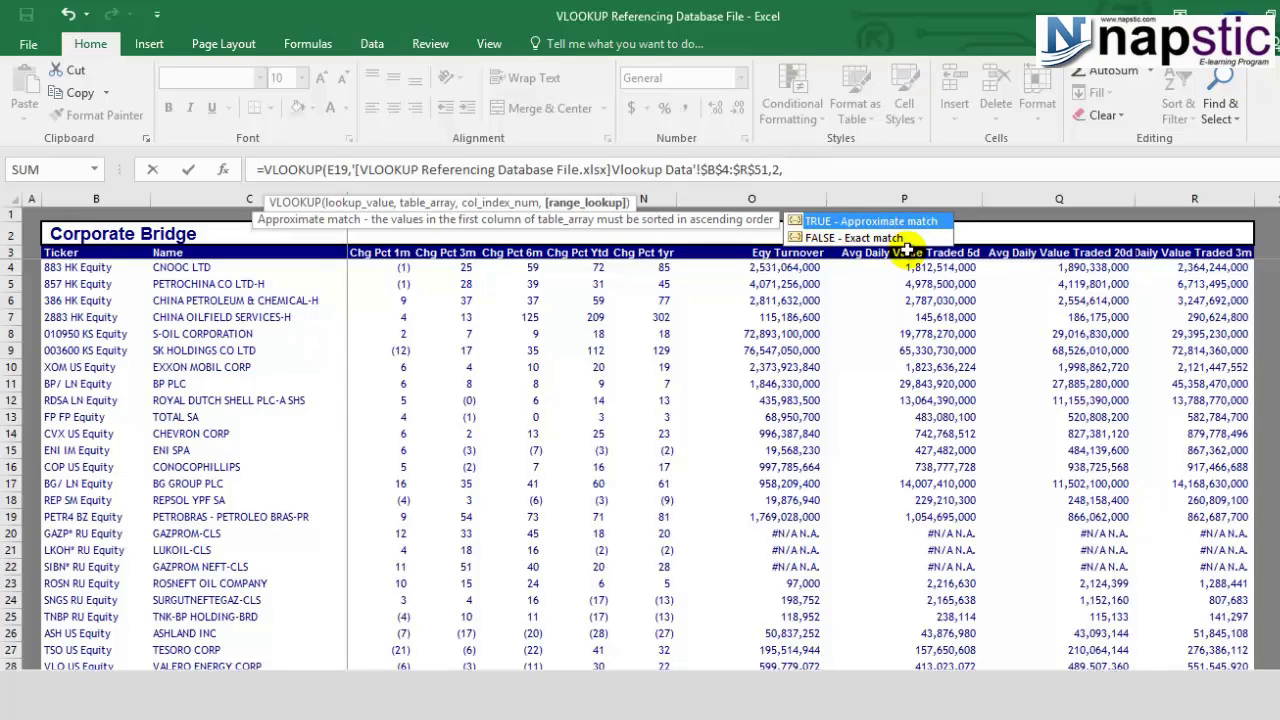
{"action": "left_click", "coordinate": [867, 239]}
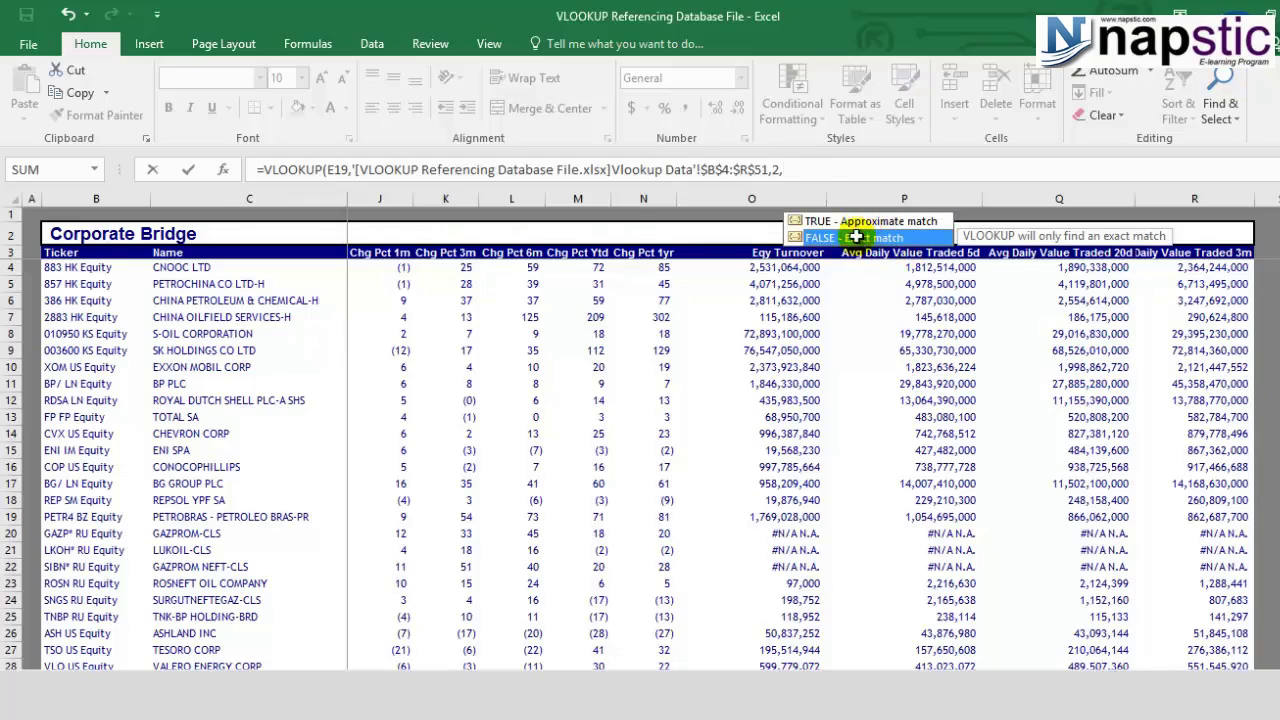
{"action": "double_click", "coordinate": [865, 239]}
{"action": "key", "text": "BackSpace"}
{"action": "key", "text": "BackSpace"}
{"action": "key", "text": "BackSpace"}
{"action": "key", "text": "BackSpace"}
{"action": "key", "text": "BackSpace"}
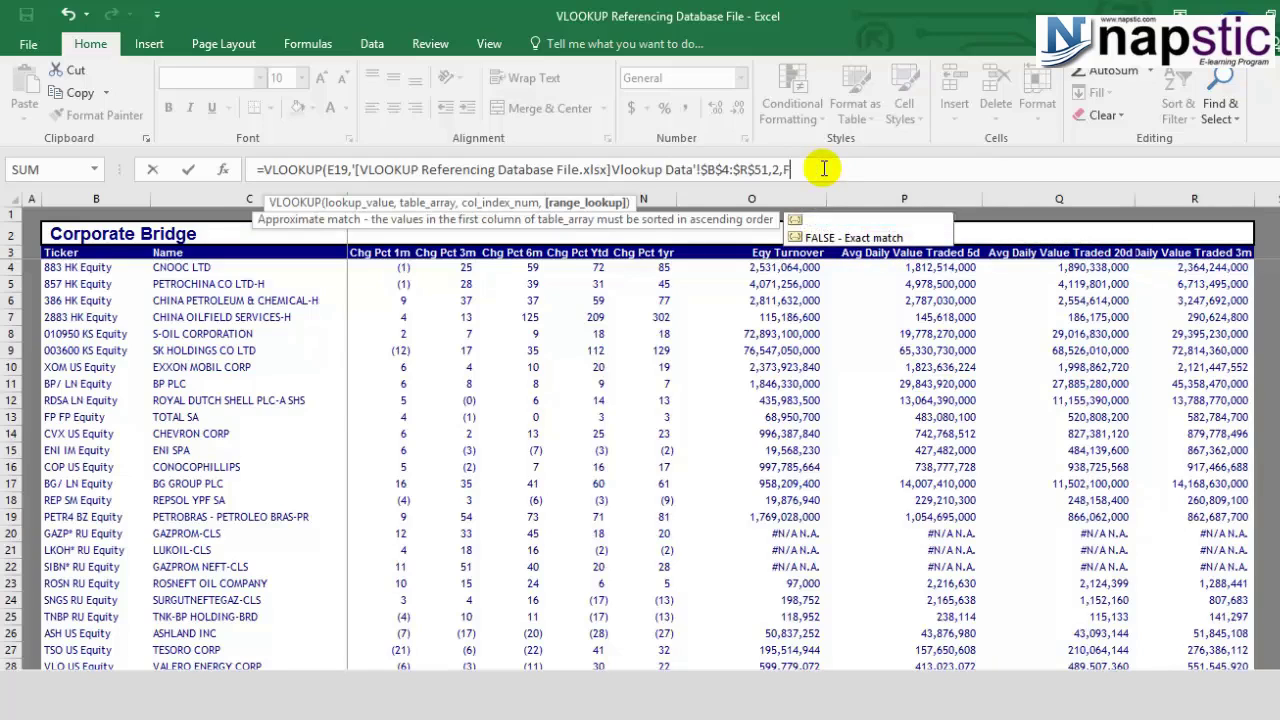
Set the range lookup argument to 0 for an exact match and complete the VLOOKUP formula in F19
{"action": "type", "text": "0)"}
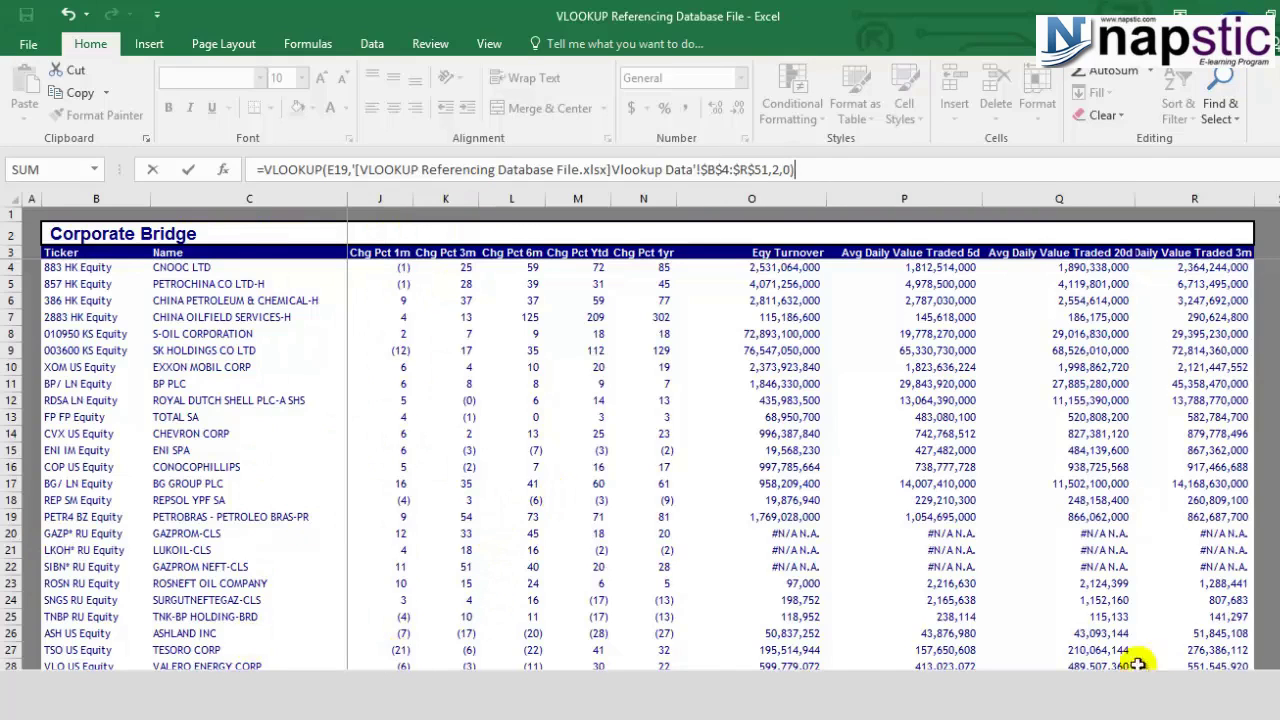
{"action": "left_click_drag", "start_coordinate": [1080, 684], "coordinate": [800, 684]}
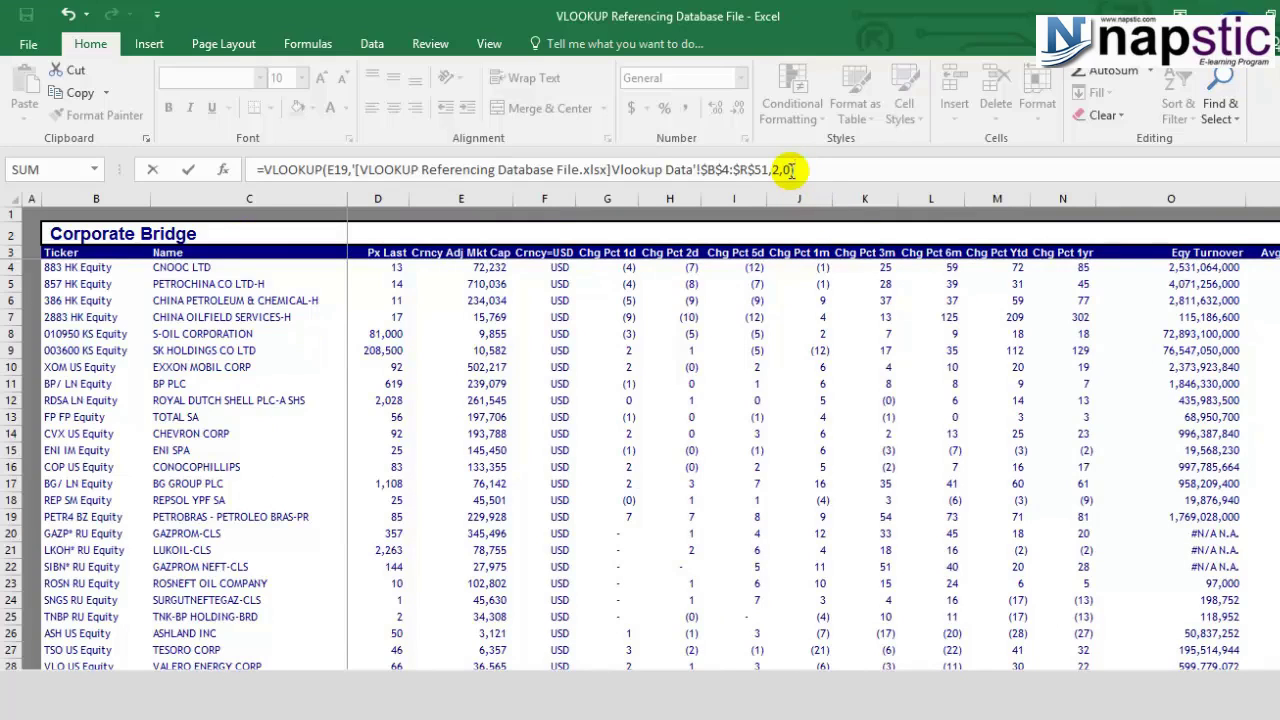
{"action": "type", "text": ")"}
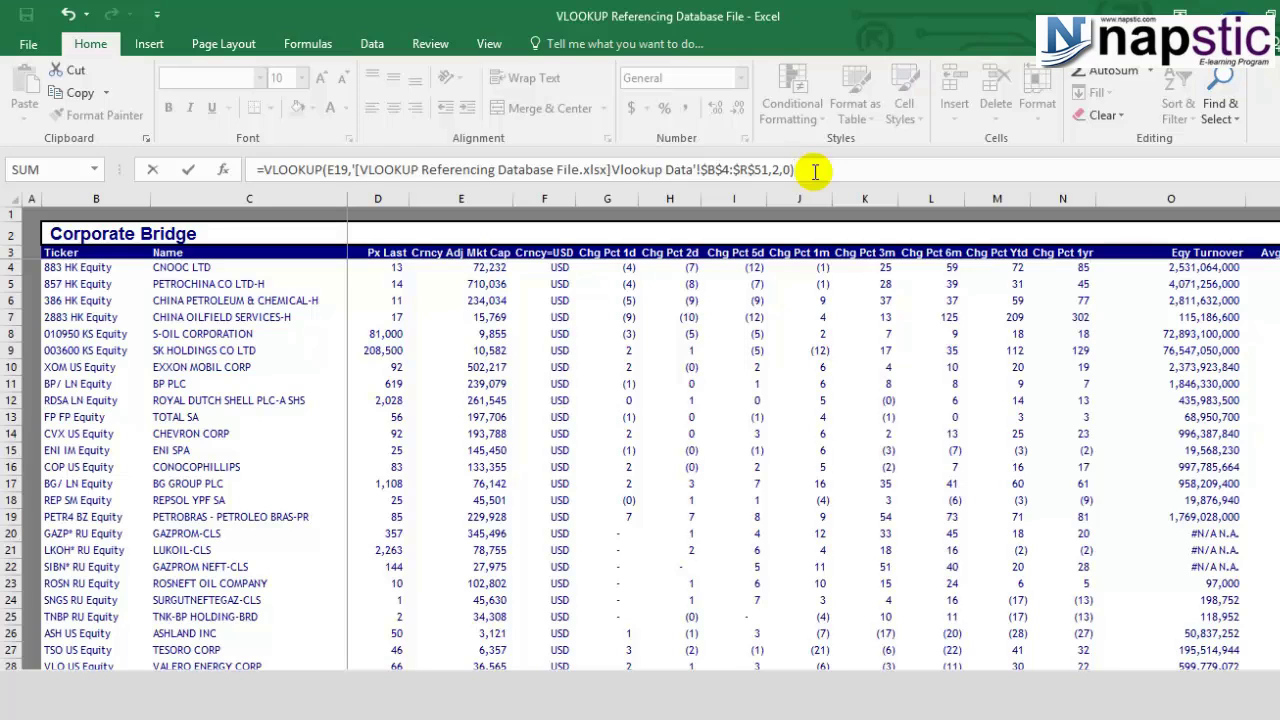
{"action": "key", "text": "Return"}
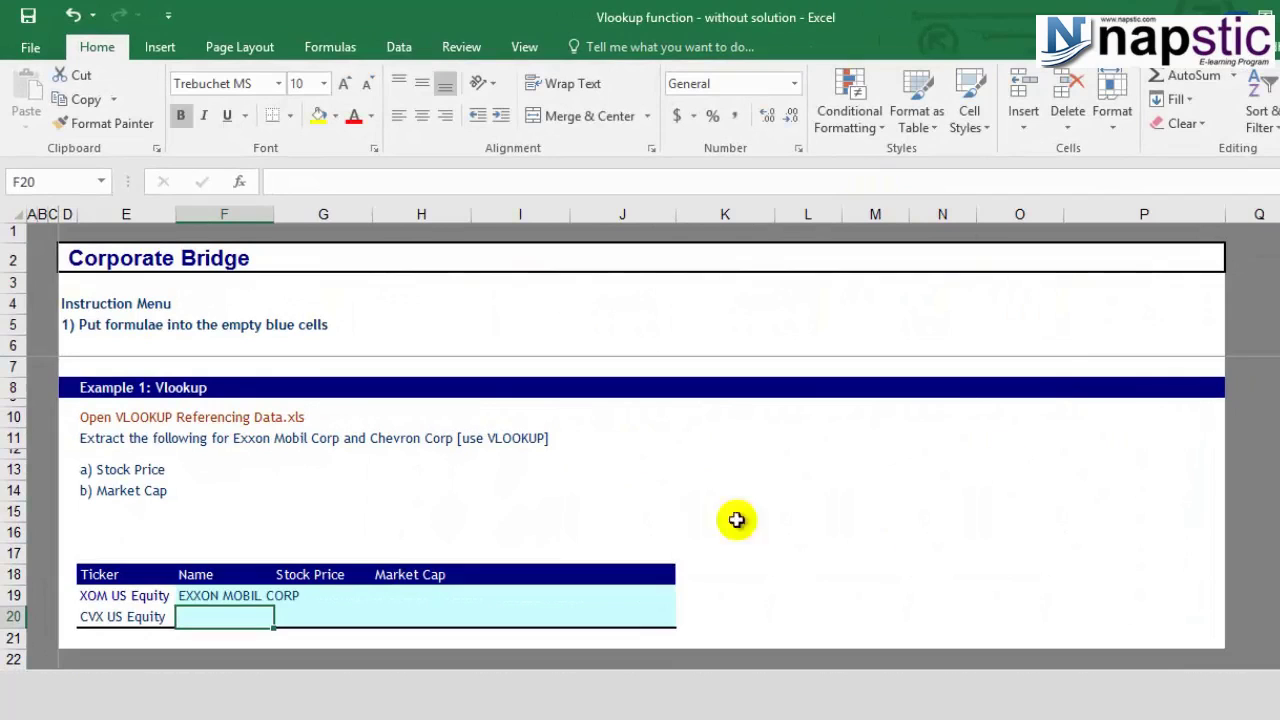
Widen column F so the full company name in F19 fits inside the Name column
{"action": "left_click", "coordinate": [245, 595]}
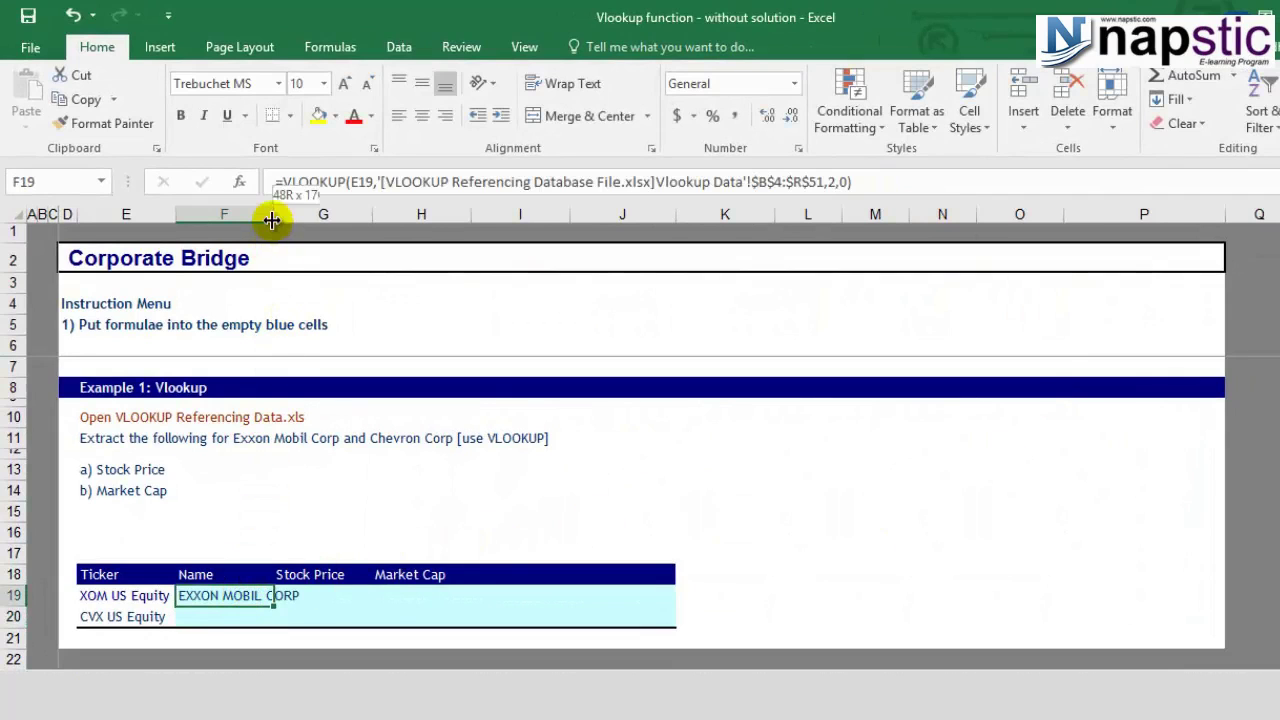
{"action": "left_click_drag", "start_coordinate": [272, 224], "coordinate": [306, 224]}
{"action": "left_click", "coordinate": [225, 630]}
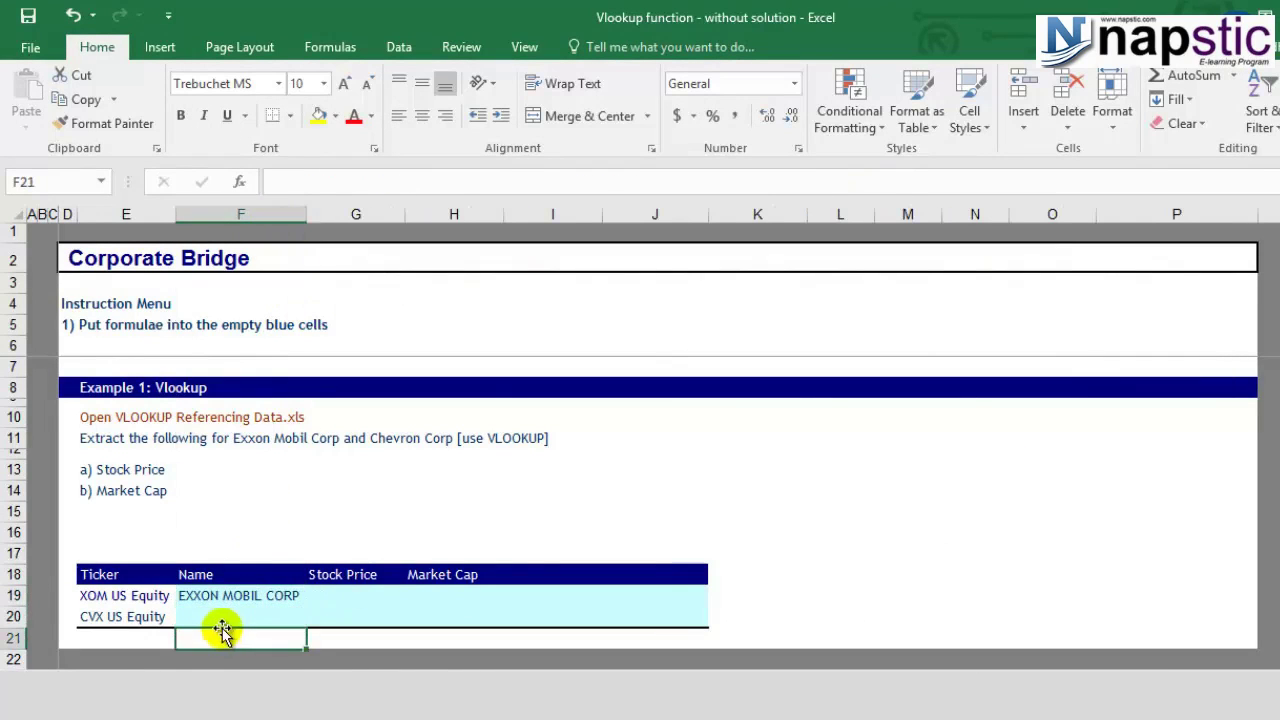
Make the lookup value reference in F19's VLOOKUP formula absolute as $E$19
{"action": "left_click", "coordinate": [199, 594]}
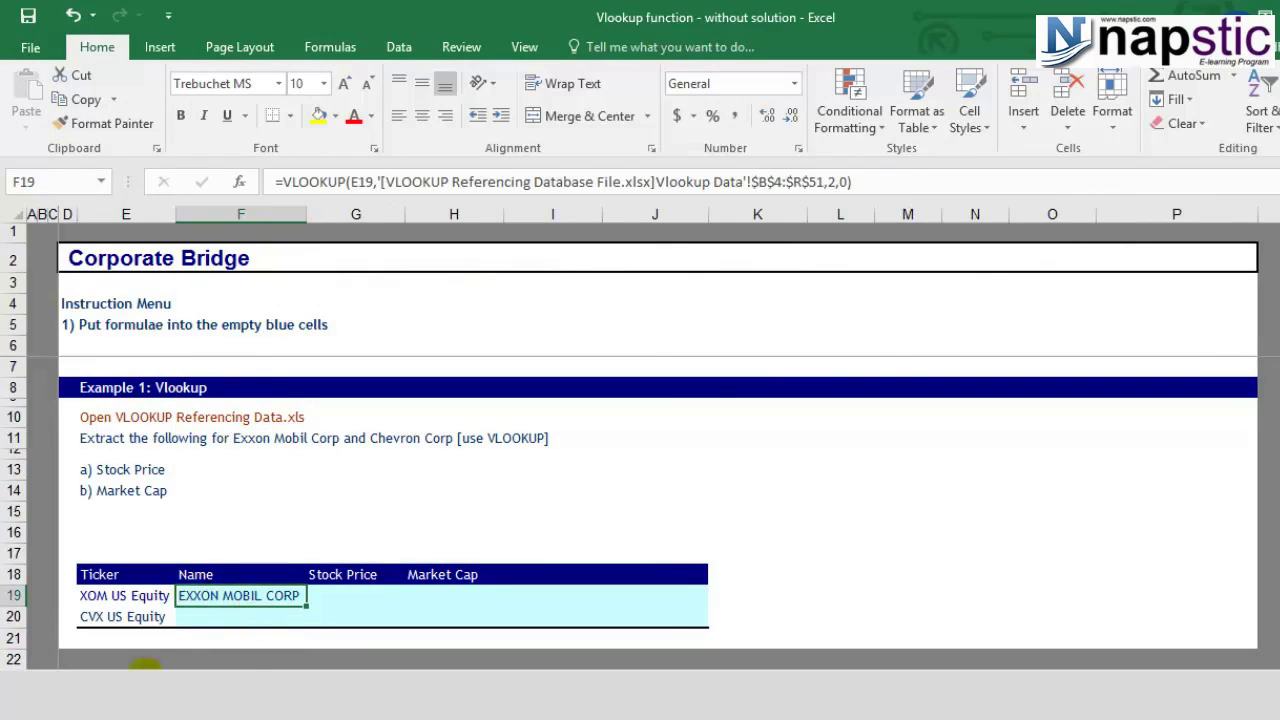
{"action": "left_click", "coordinate": [145, 595]}
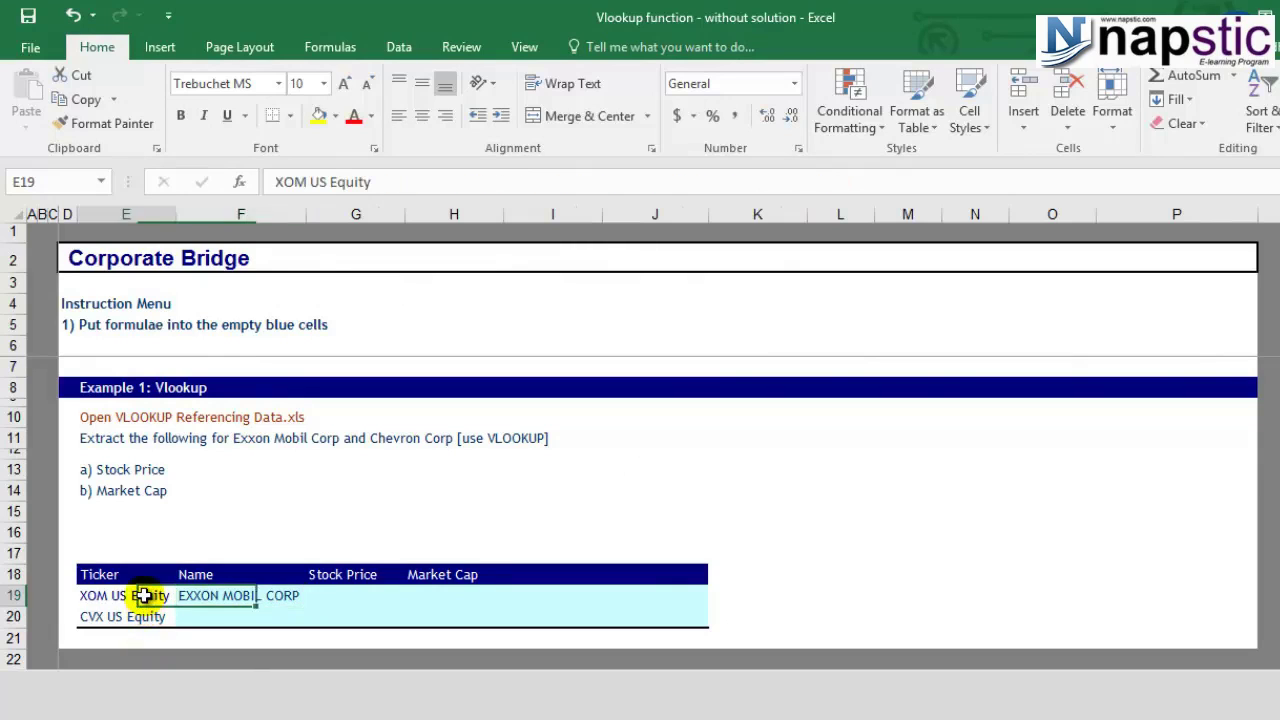
{"action": "left_click", "coordinate": [232, 599]}
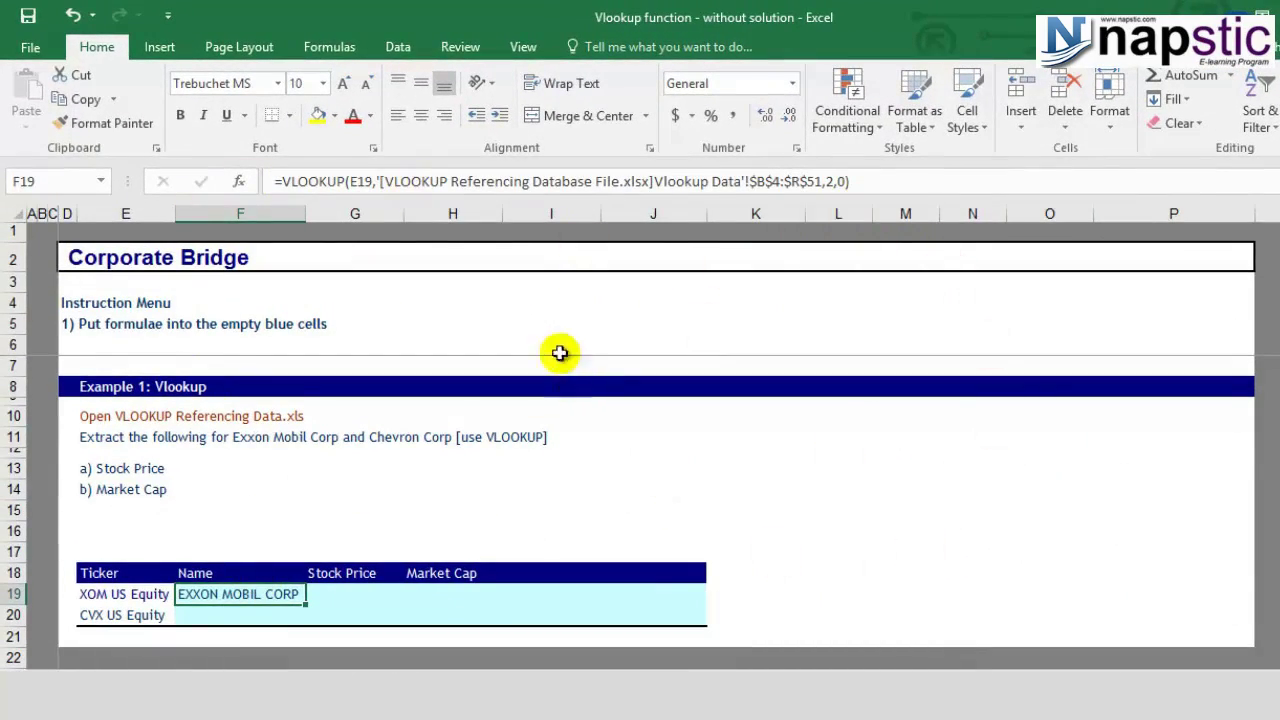
{"action": "left_click", "coordinate": [350, 181]}
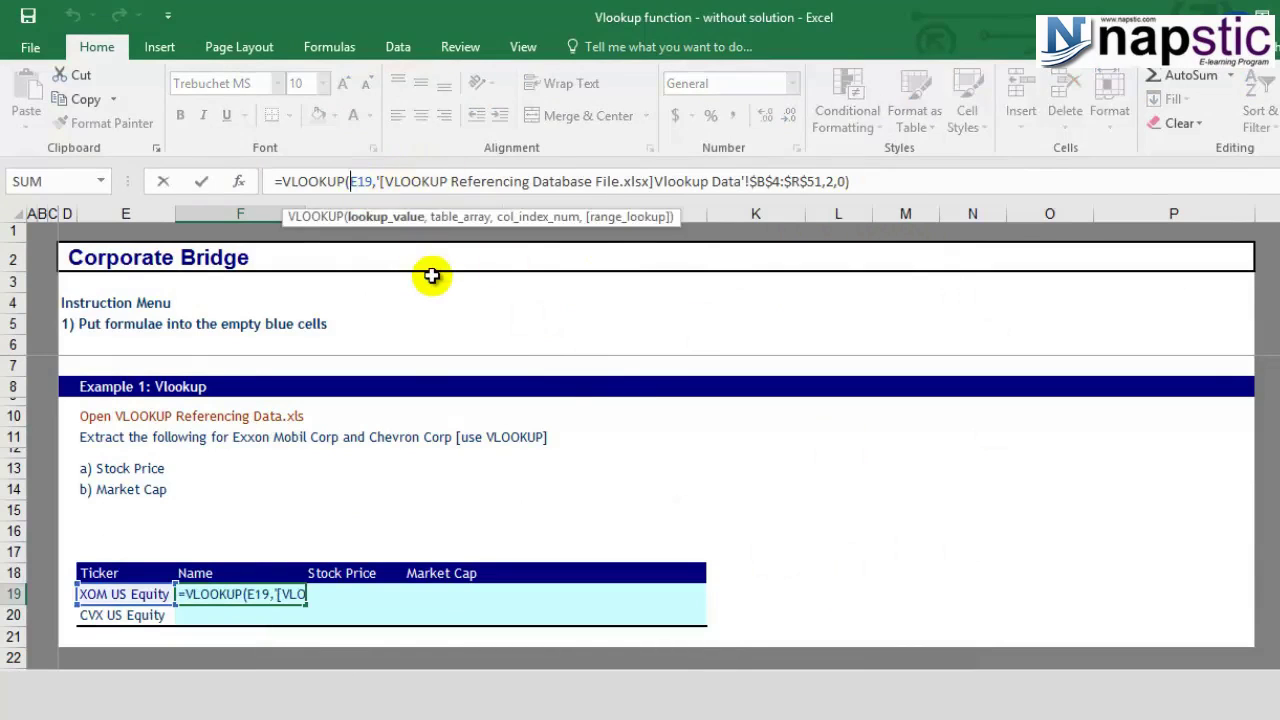
{"action": "key", "text": "F4"}
{"action": "key", "text": "Return"}
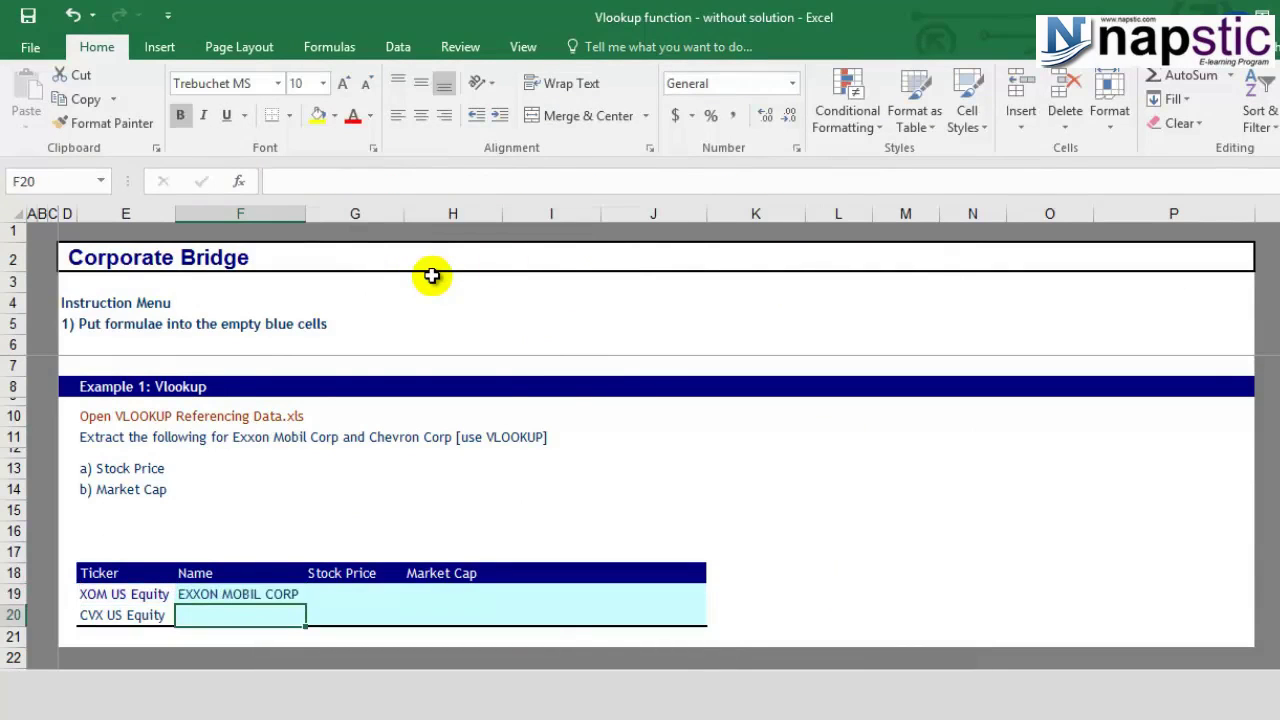
{"action": "left_click", "coordinate": [277, 592]}
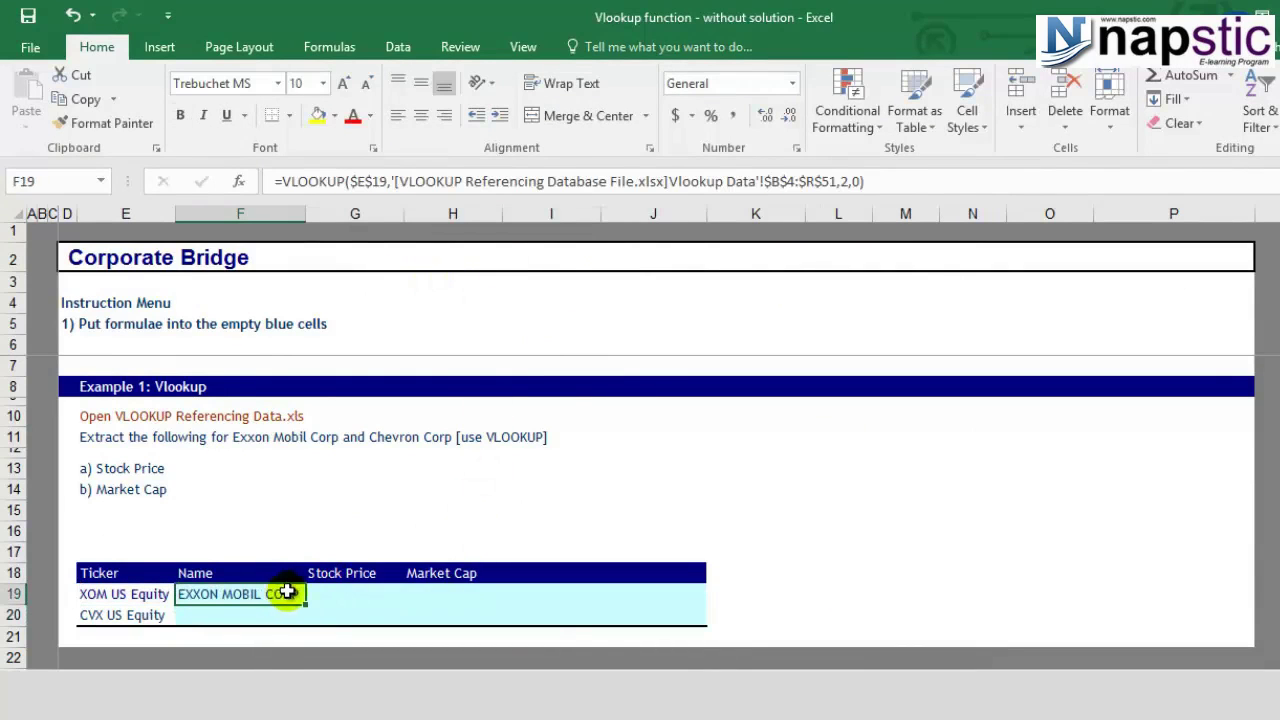
Copy the VLOOKUP formula from F19 into G19 under Stock Price
{"action": "left_click", "coordinate": [337, 594]}
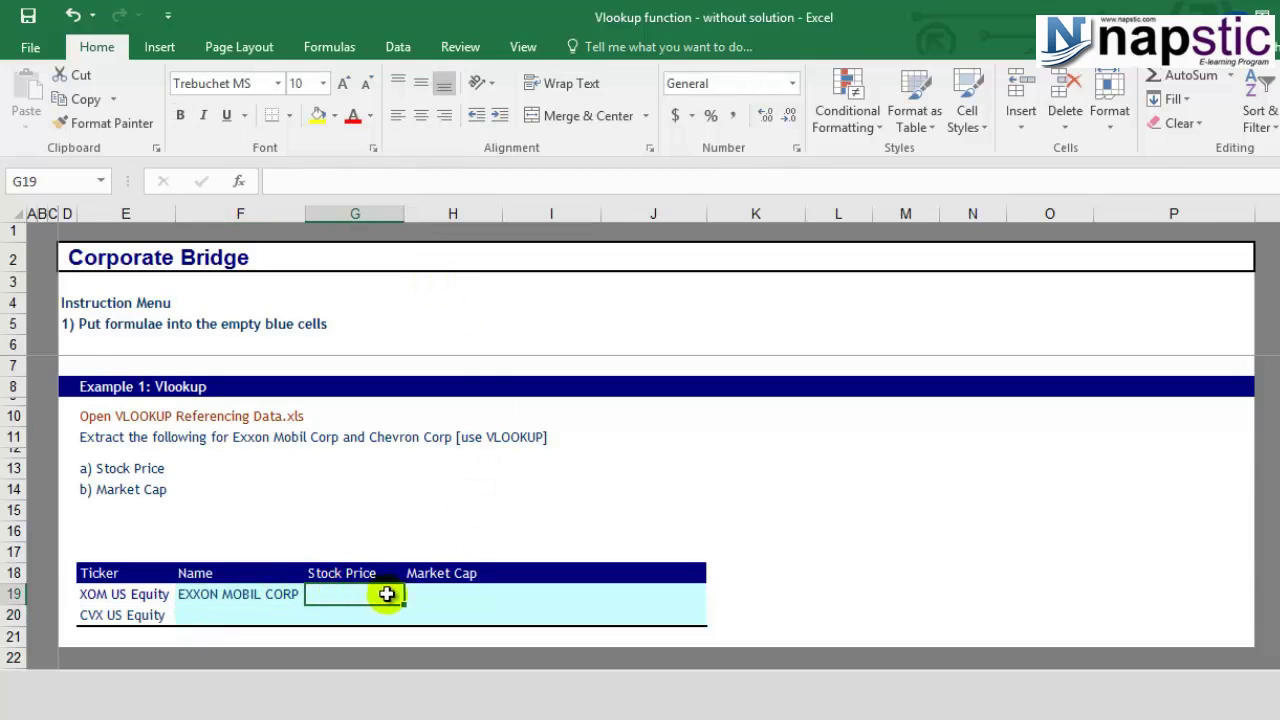
{"action": "left_click", "coordinate": [438, 595]}
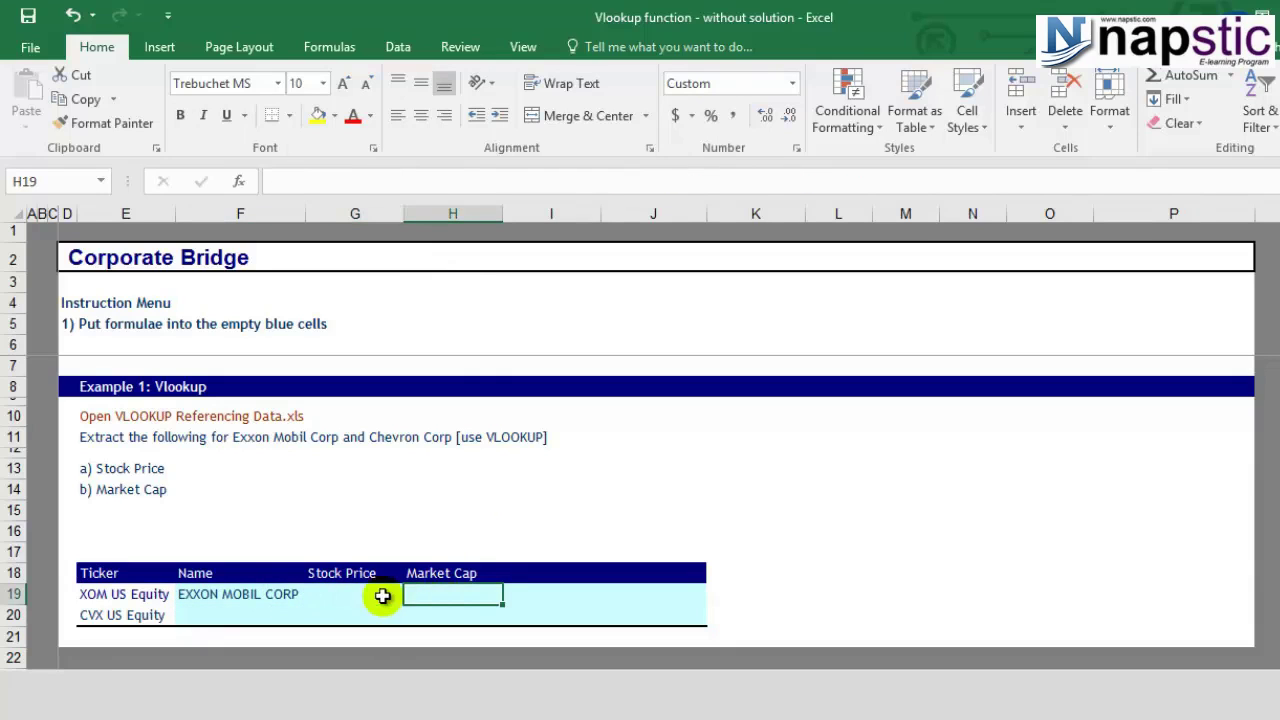
{"action": "left_click", "coordinate": [283, 594]}
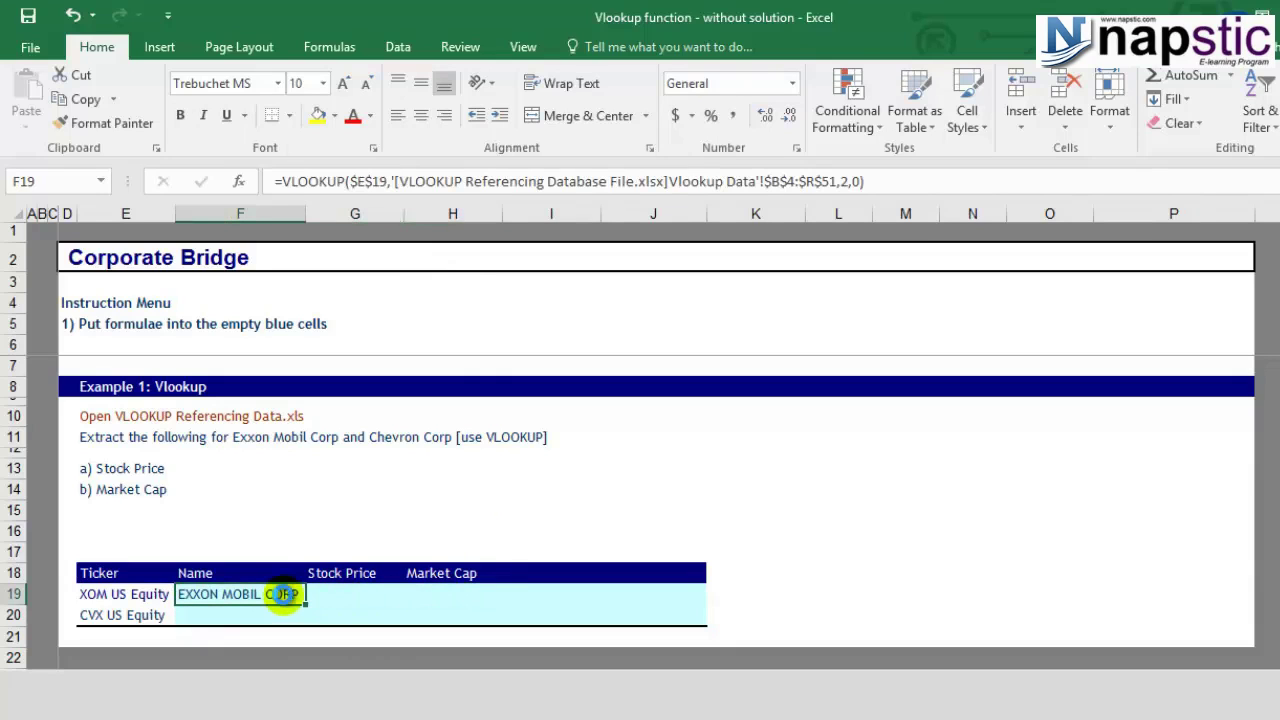
{"action": "key", "text": "ctrl+c"}
{"action": "left_click", "coordinate": [337, 599]}
{"action": "key", "text": "ctrl+v"}
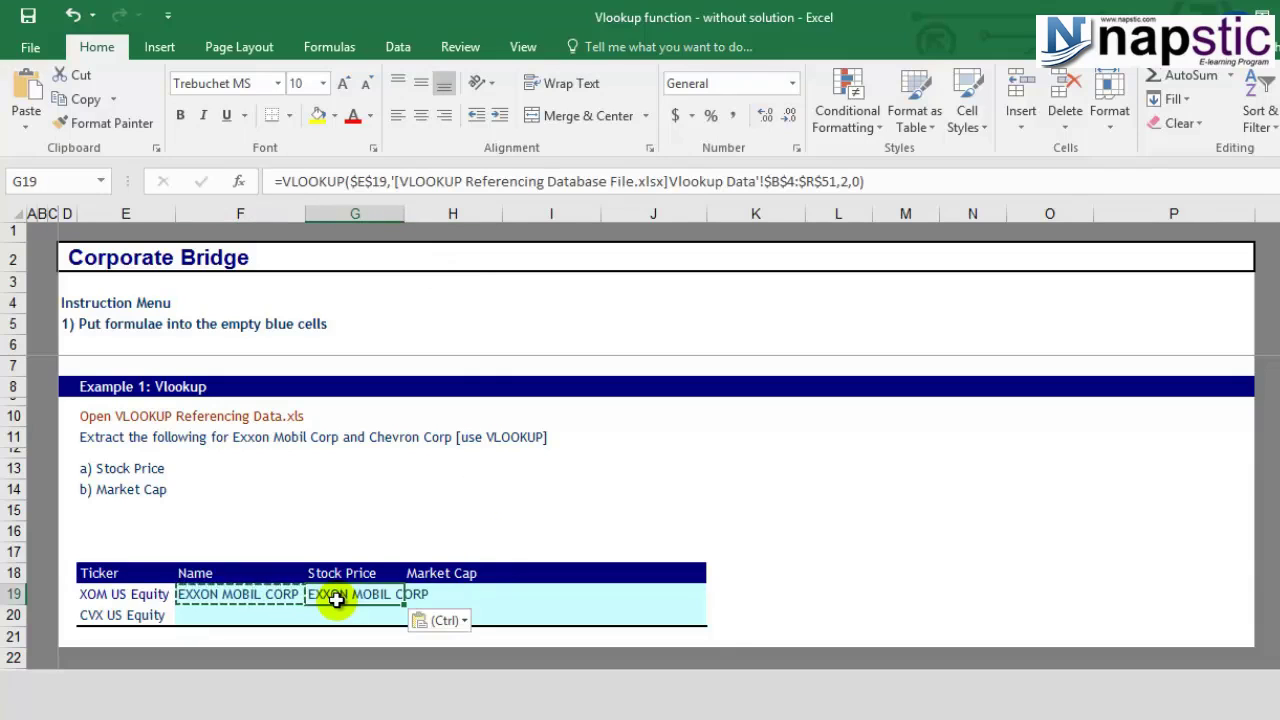
{"action": "type", "text": "`"}
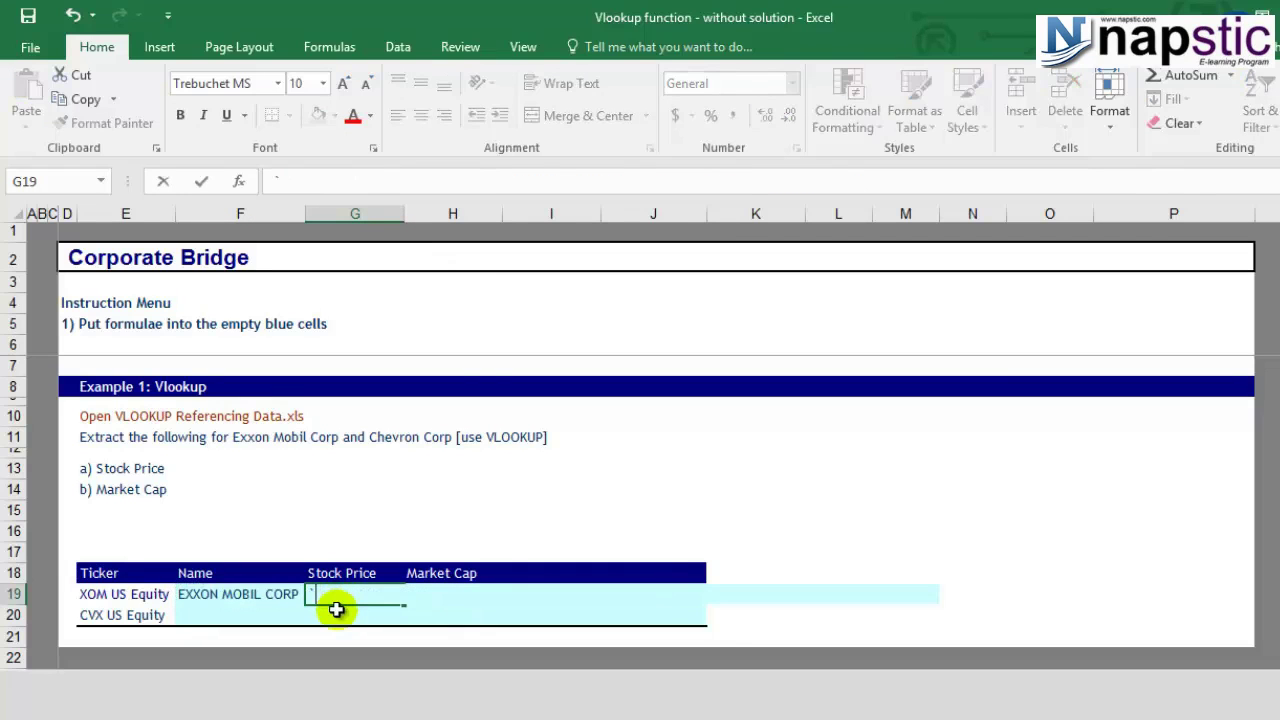
{"action": "key", "text": "Escape"}
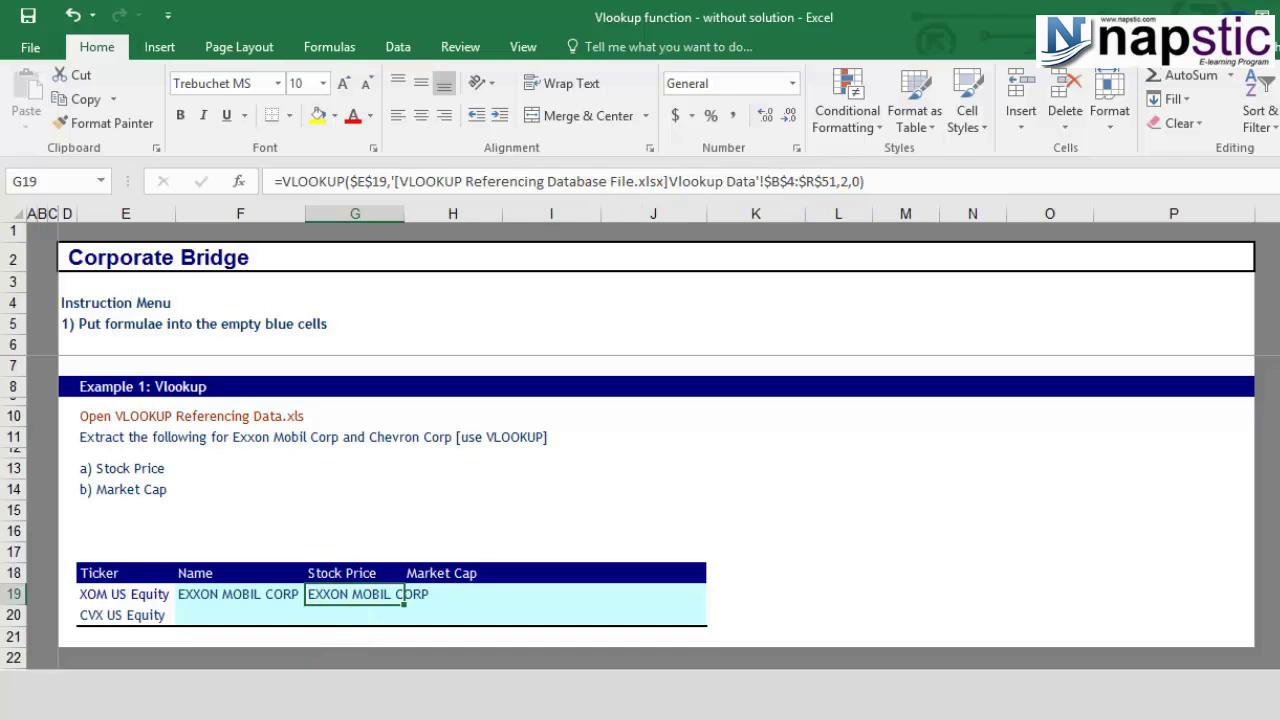
Find the Px Last column's position in the referencing database file and set the column index number in G19's VLOOKUP to 3
{"action": "key", "text": "ctrl+Tab"}
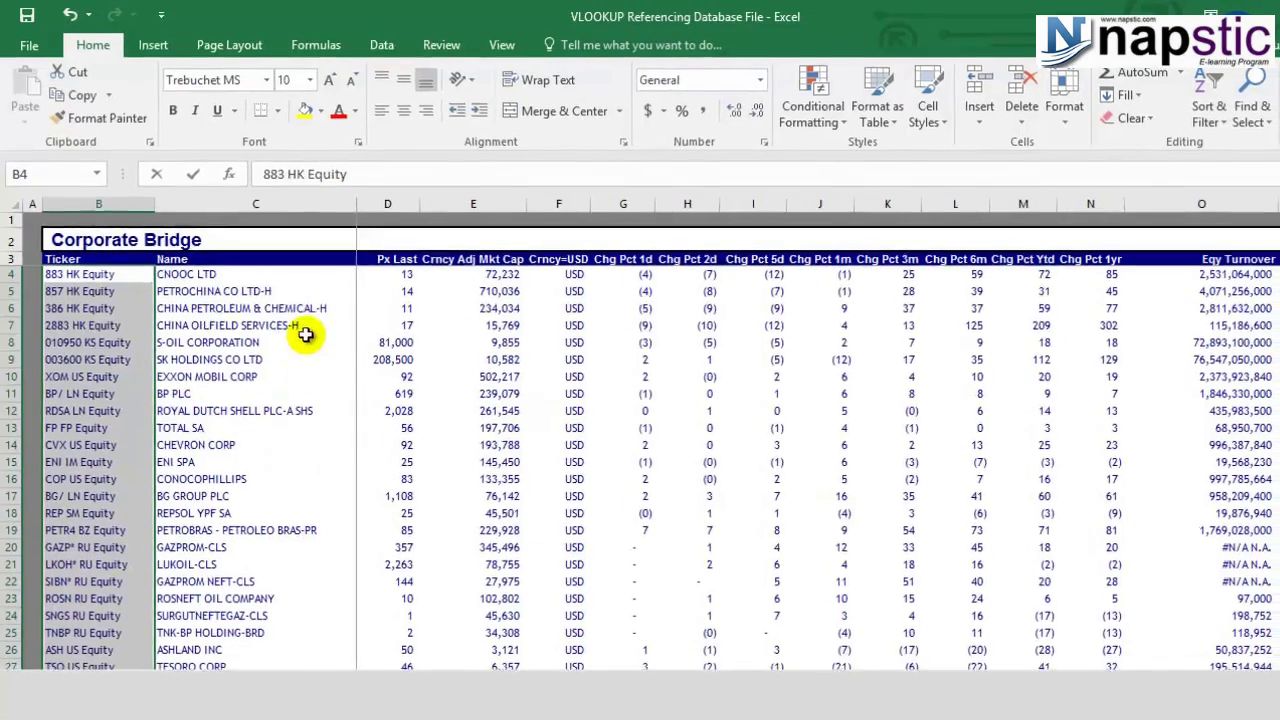
{"action": "left_click", "coordinate": [397, 201]}
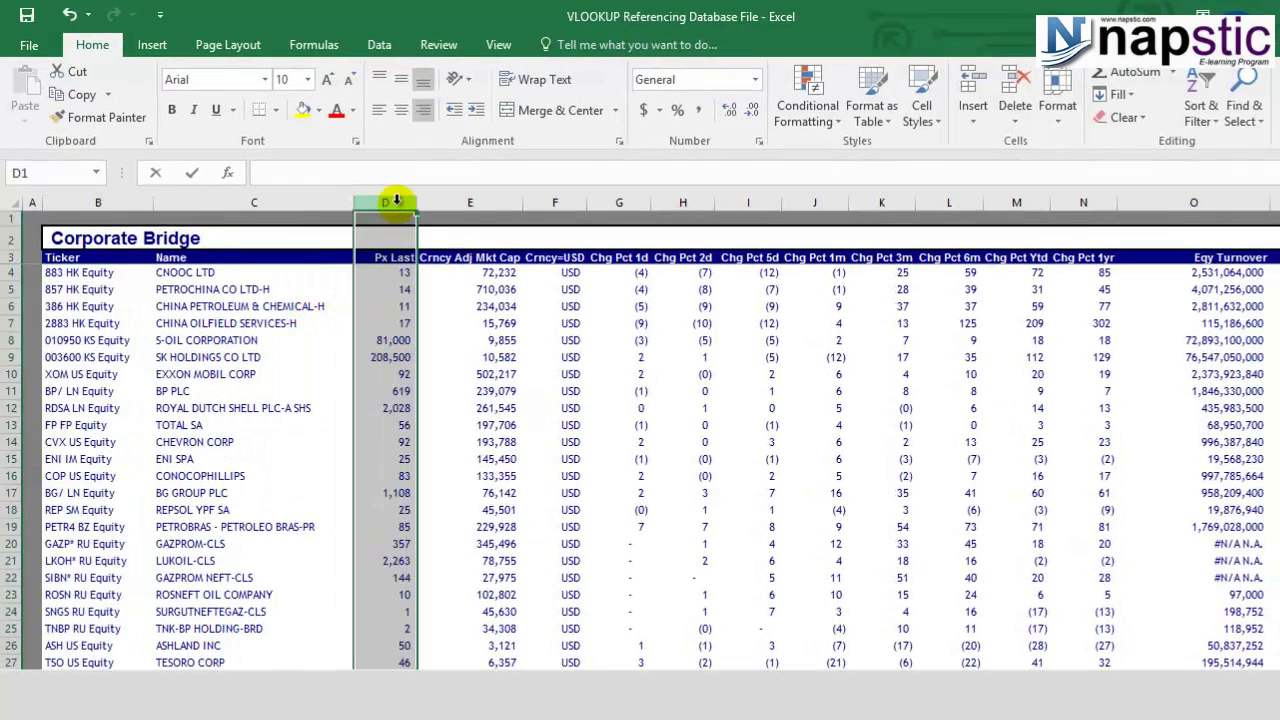
{"action": "left_click", "coordinate": [106, 217]}
{"action": "left_click", "coordinate": [112, 202]}
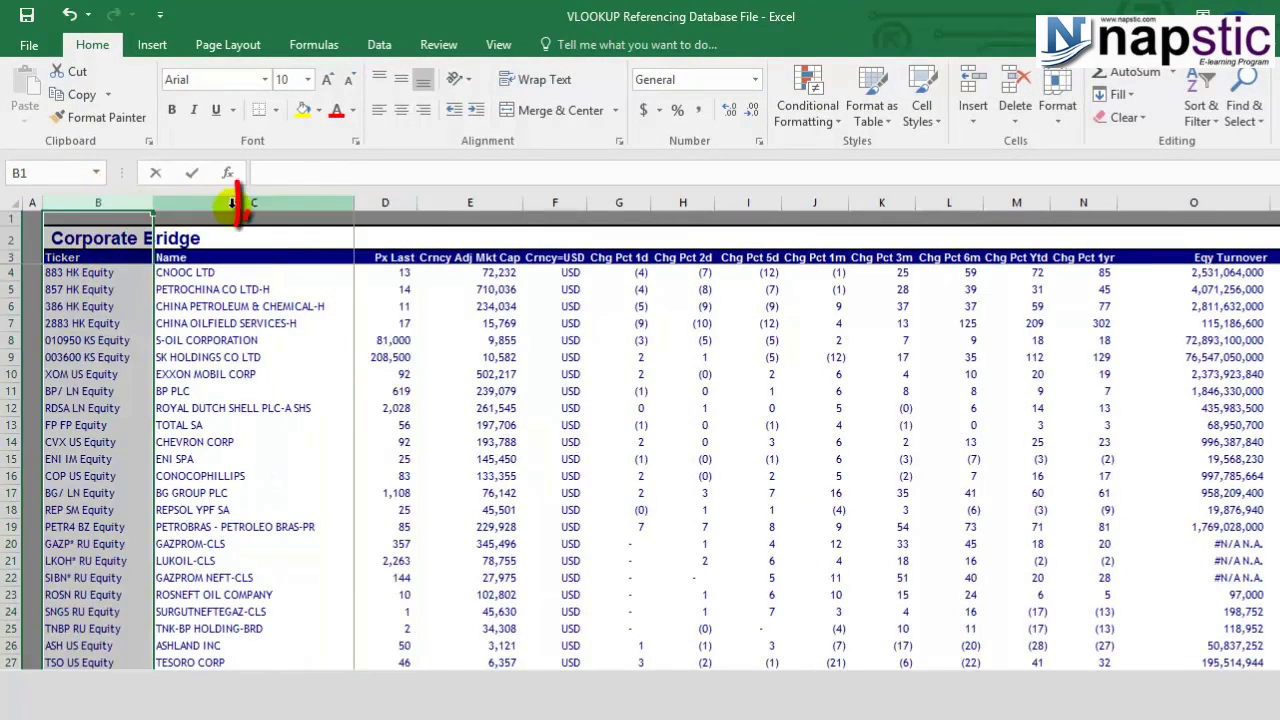
{"action": "left_click", "coordinate": [262, 202]}
{"action": "left_click", "coordinate": [373, 199]}
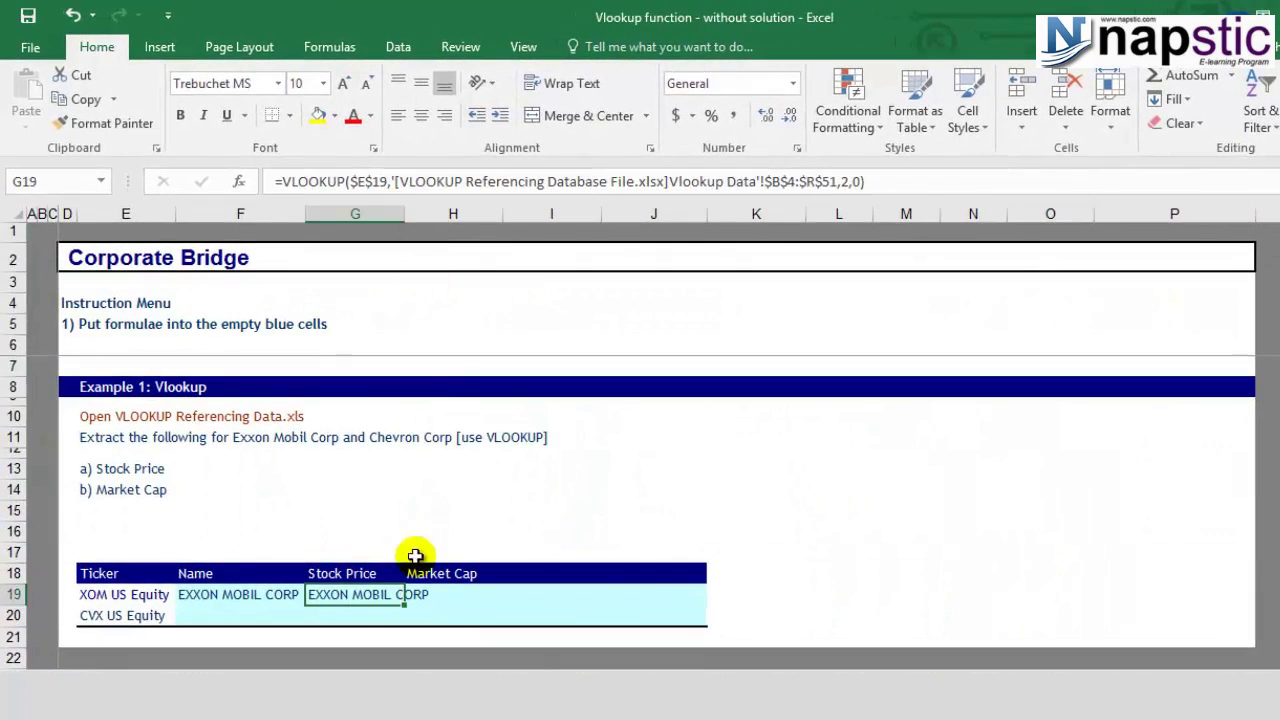
{"action": "left_click", "coordinate": [840, 181]}
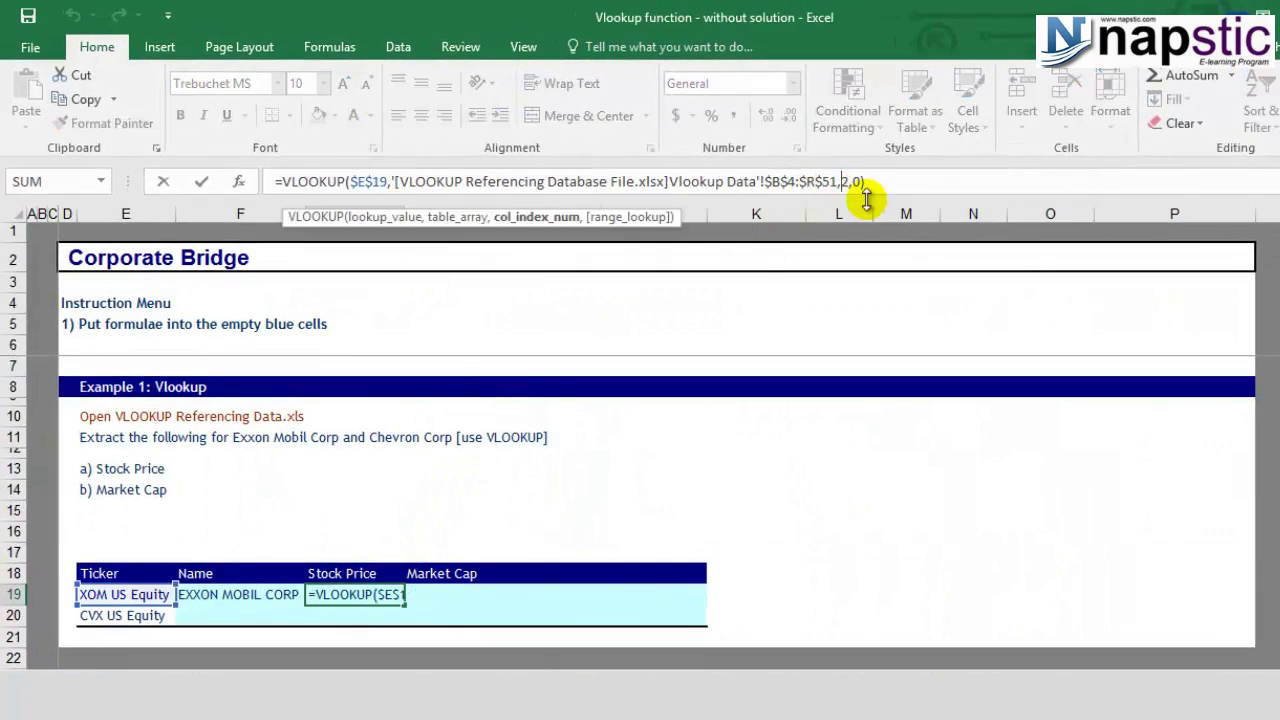
{"action": "key", "text": "Right"}
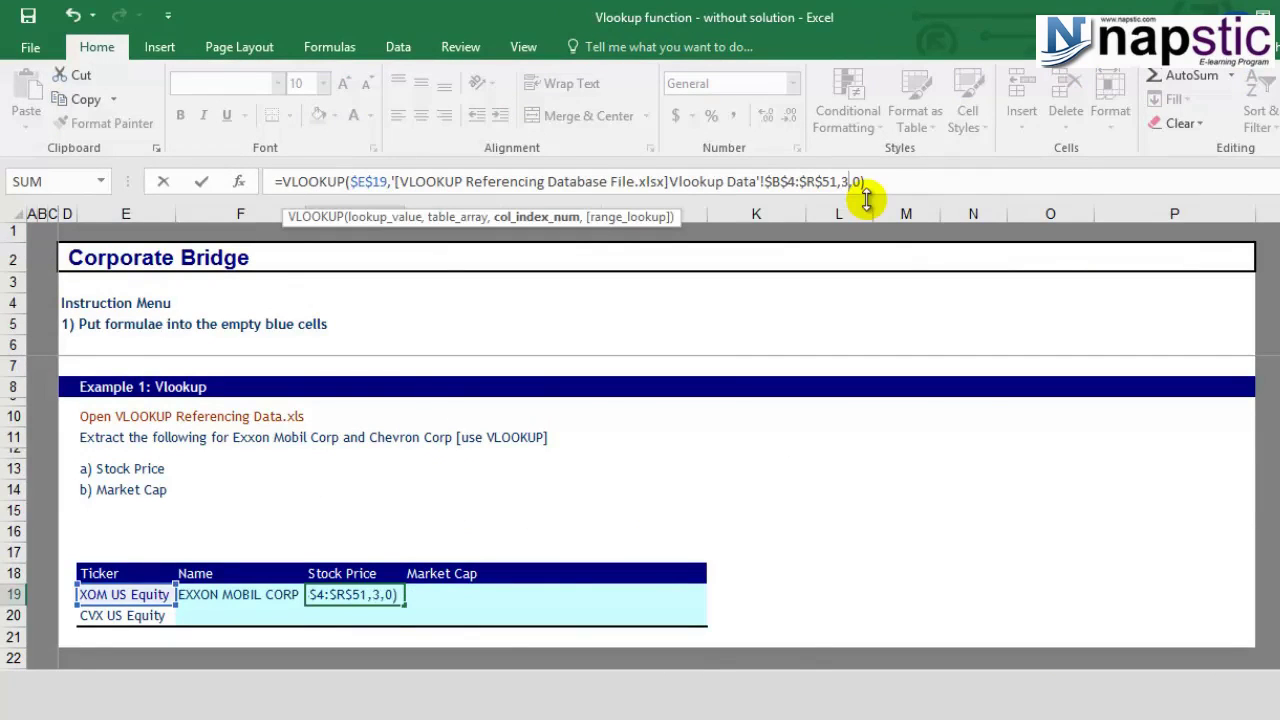
{"action": "type", "text": "3"}
{"action": "key", "text": "Return"}
Copy the stock price VLOOKUP formula from G19 into H19 under Market Cap
{"action": "left_click", "coordinate": [355, 590]}
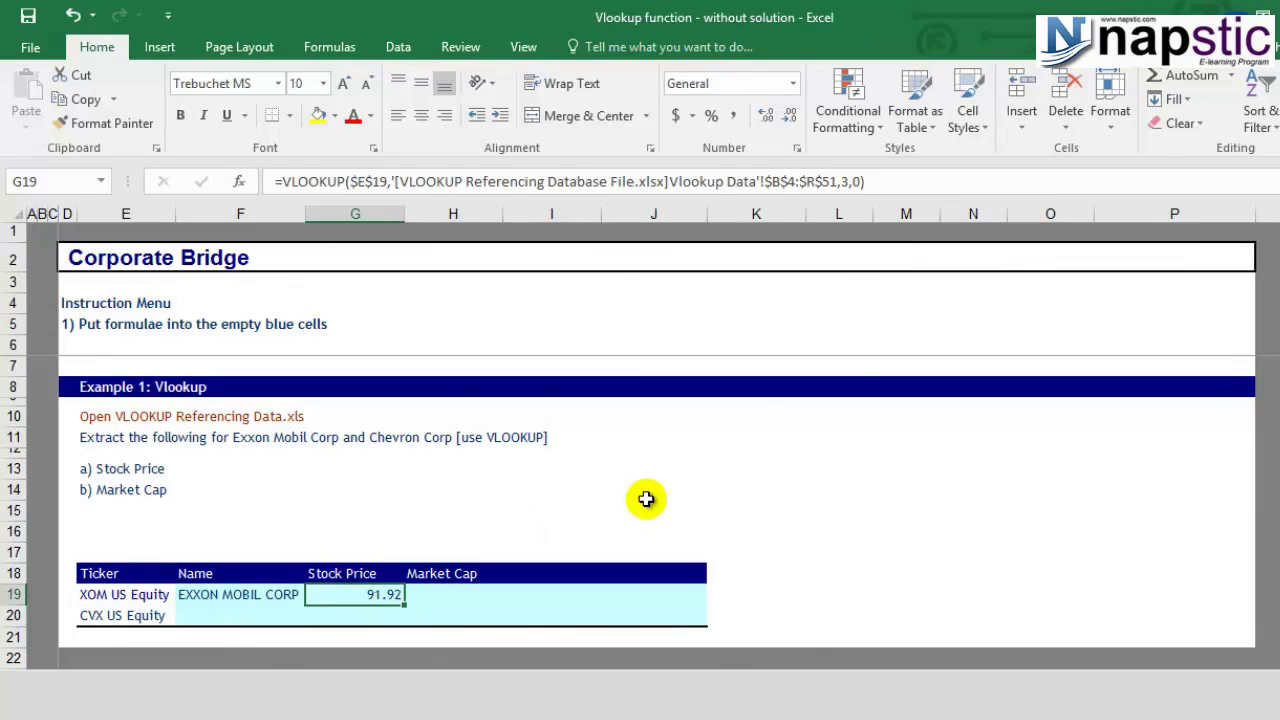
{"action": "key", "text": "ctrl+c"}
{"action": "left_click", "coordinate": [421, 595]}
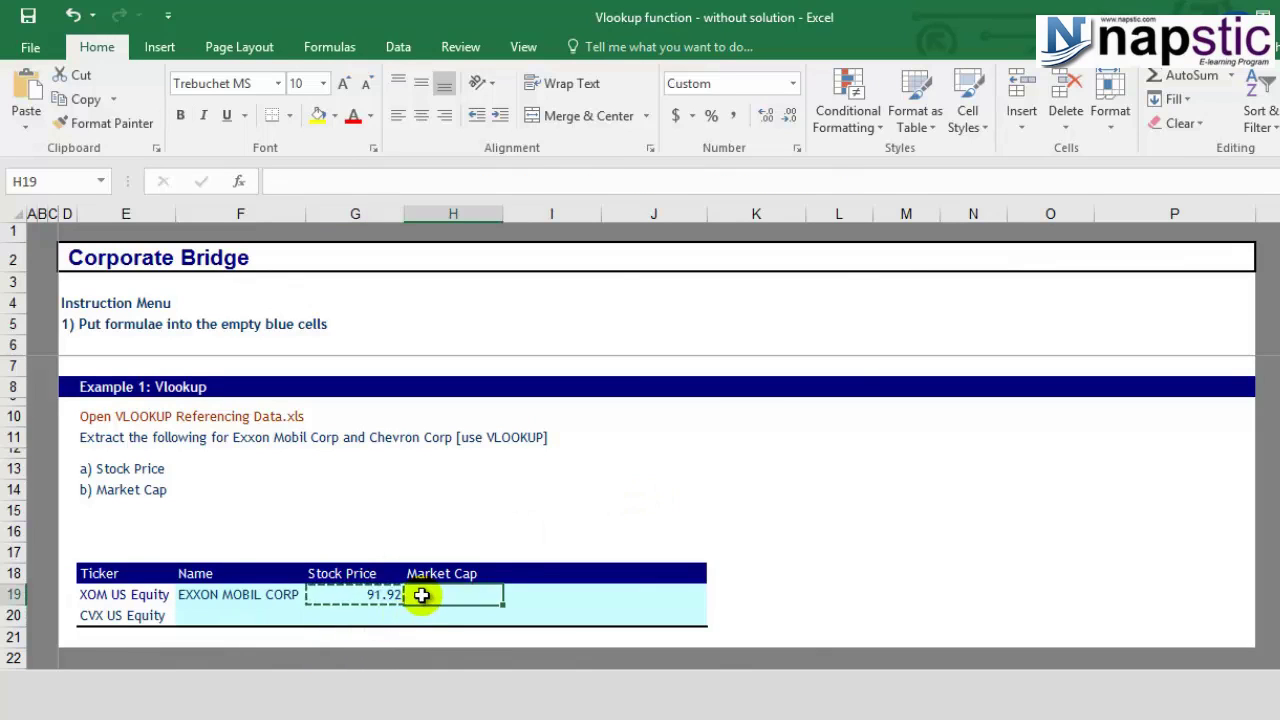
{"action": "key", "text": "ctrl+v"}
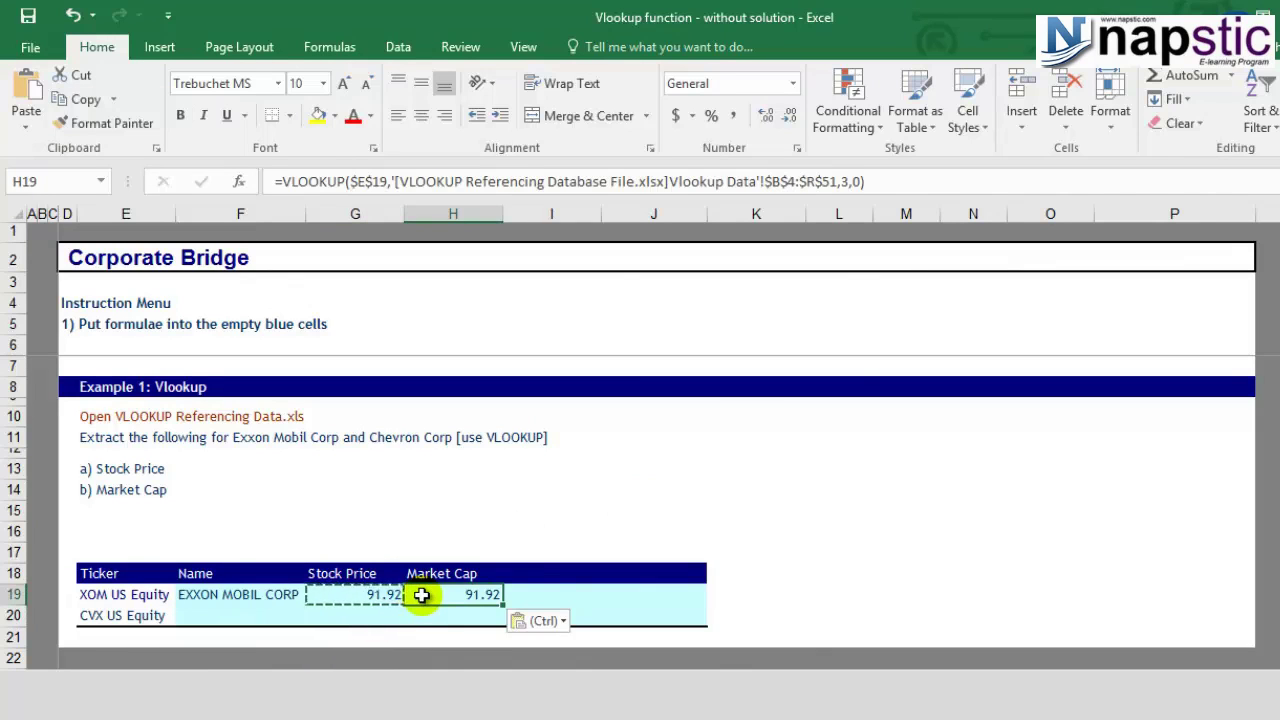
{"action": "key", "text": "Escape"}
Locate the Crncy Adj Mkt Cap column in the referencing database file and set the column index number in H19's VLOOKUP to 4
{"action": "key", "text": "ctrl+Tab"}
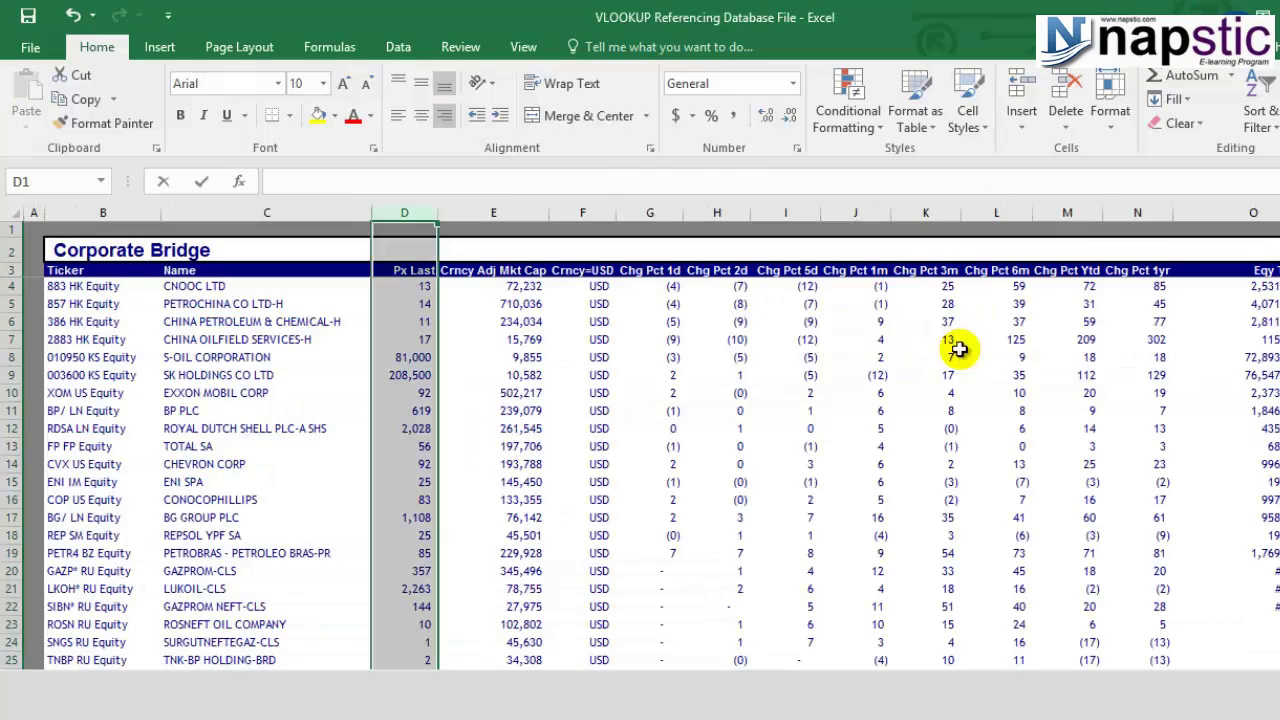
{"action": "left_click", "coordinate": [515, 213]}
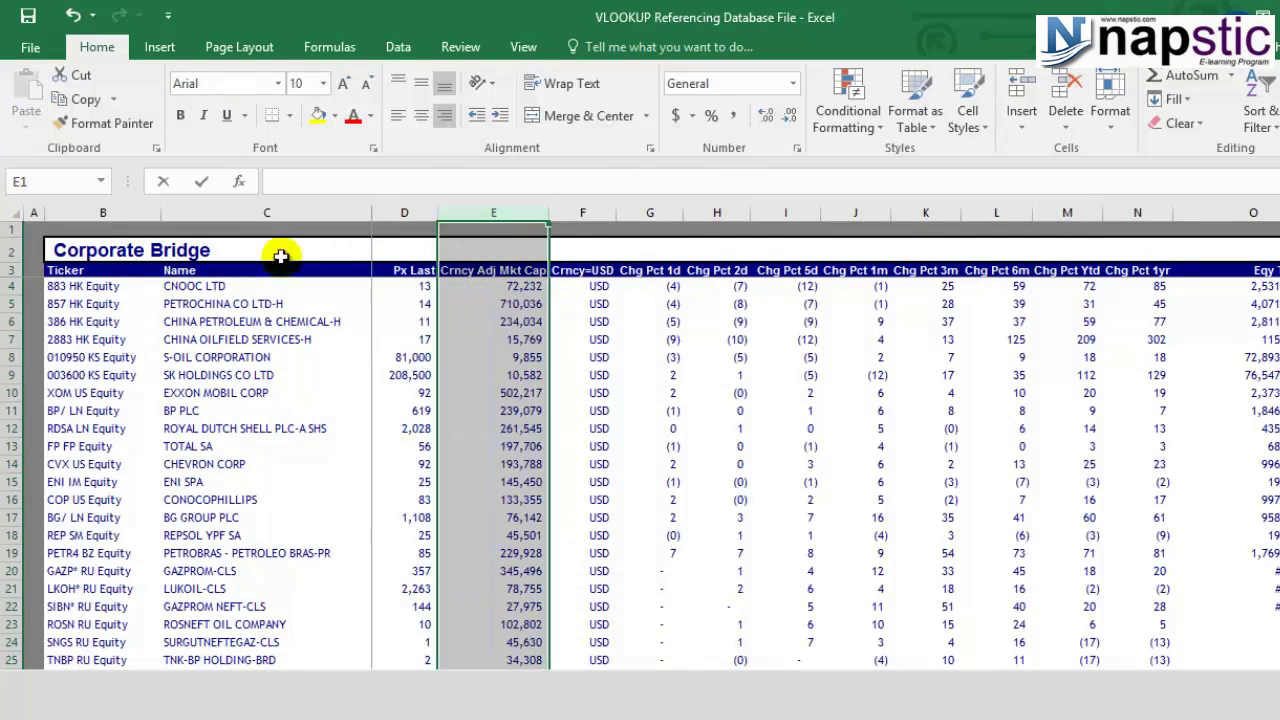
{"action": "key", "text": "alt+Tab"}
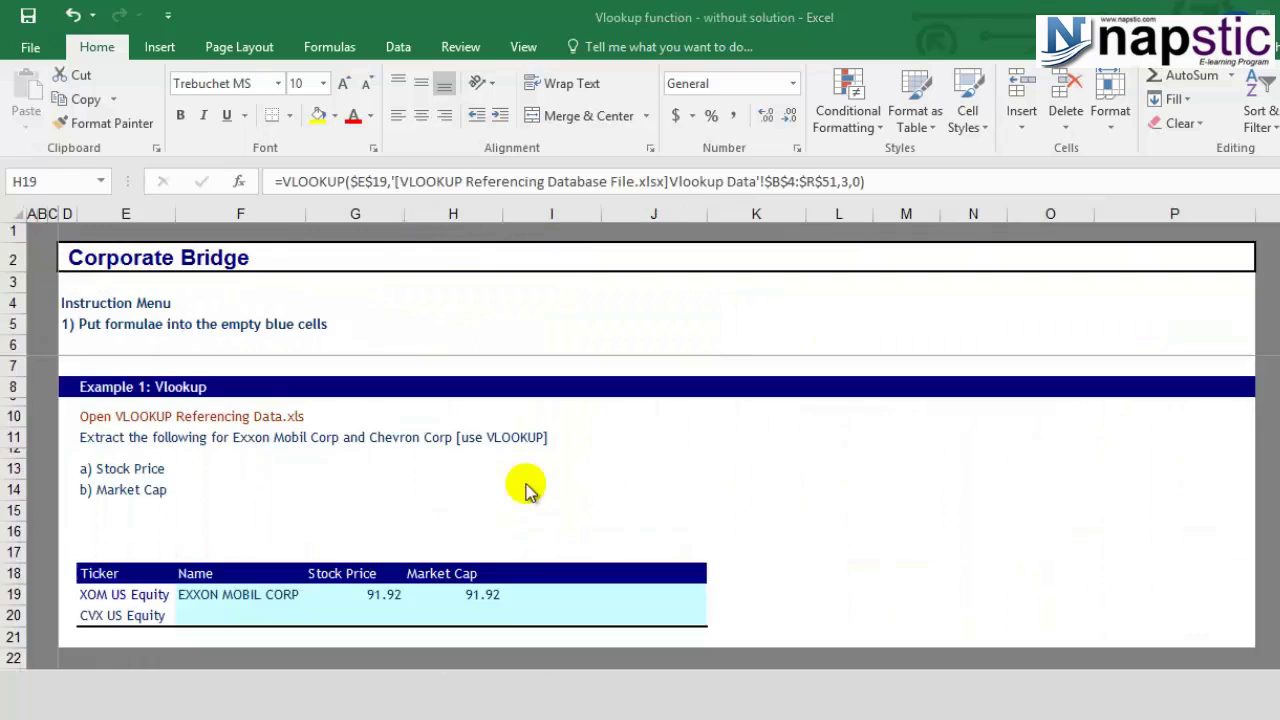
{"action": "left_click", "coordinate": [848, 180]}
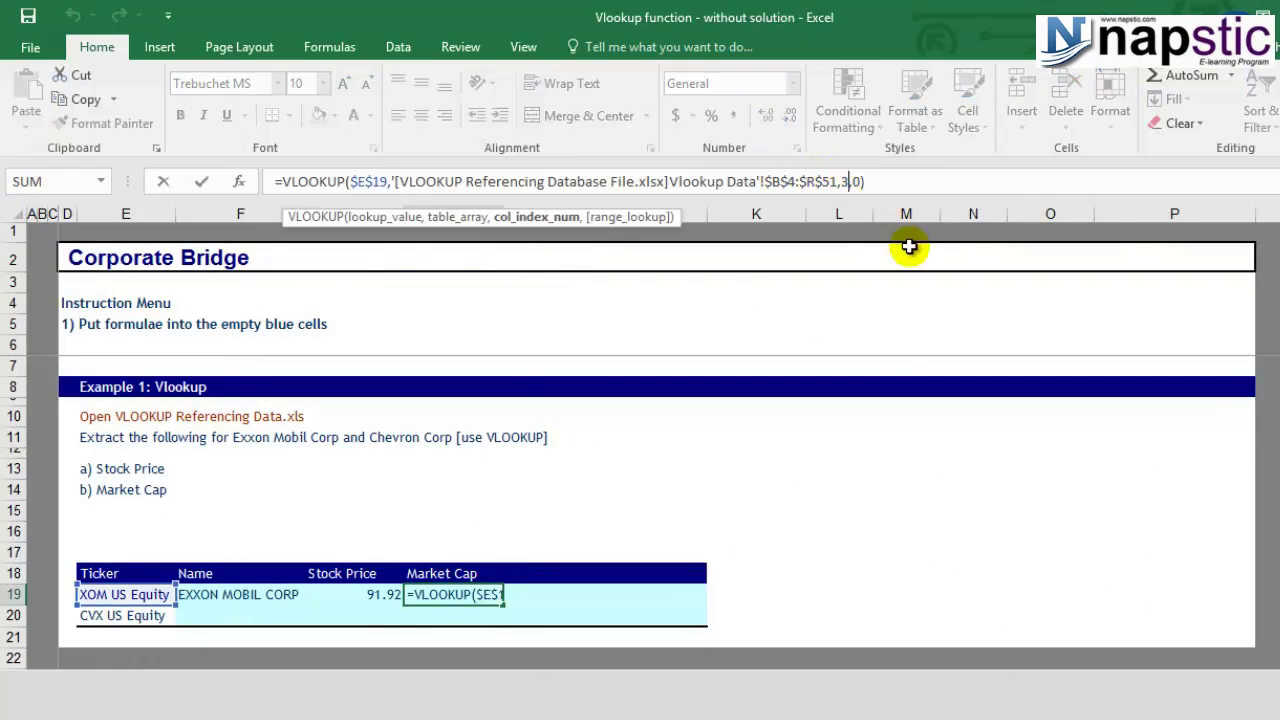
{"action": "key", "text": "BackSpace"}
{"action": "type", "text": "4"}
{"action": "key", "text": "Return"}
Compare the XOM US Equity lookup results with that ticker's row 10 in the referencing database file
{"action": "left_click", "coordinate": [343, 602]}
{"action": "left_click", "coordinate": [215, 595]}
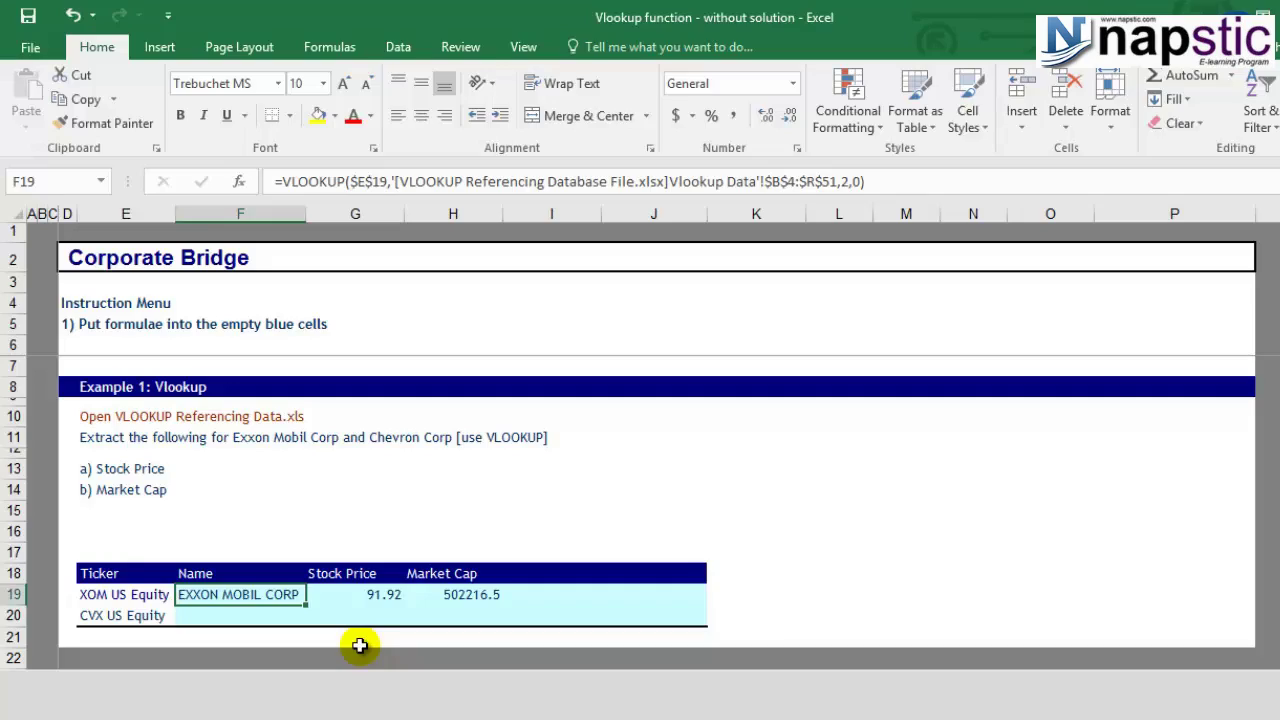
{"action": "left_click", "coordinate": [140, 594]}
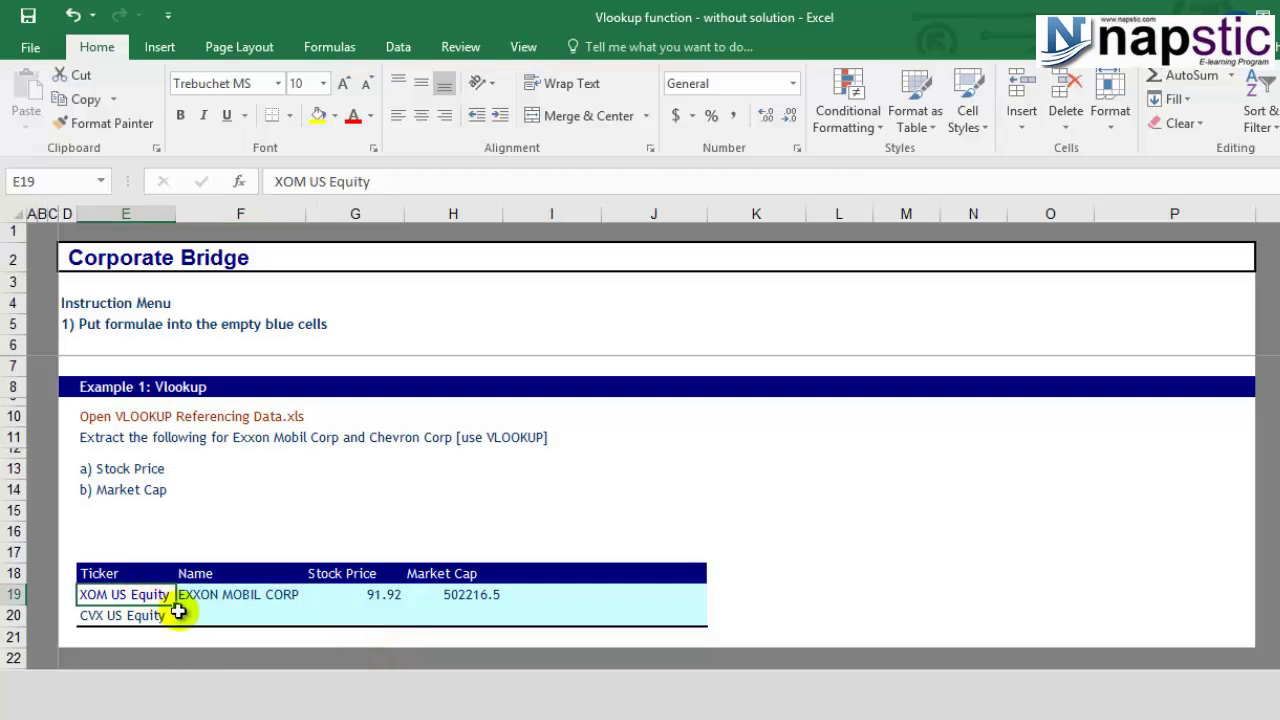
{"action": "key", "text": "alt+Tab"}
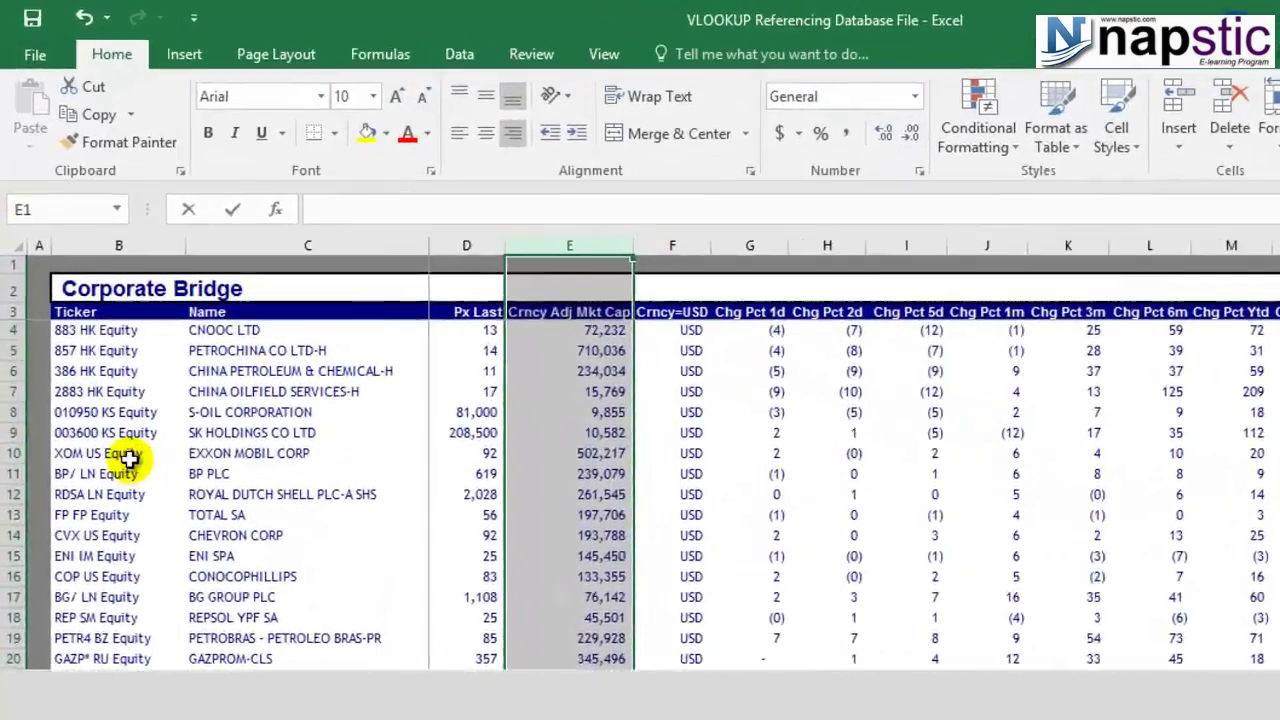
{"action": "left_click", "coordinate": [78, 374]}
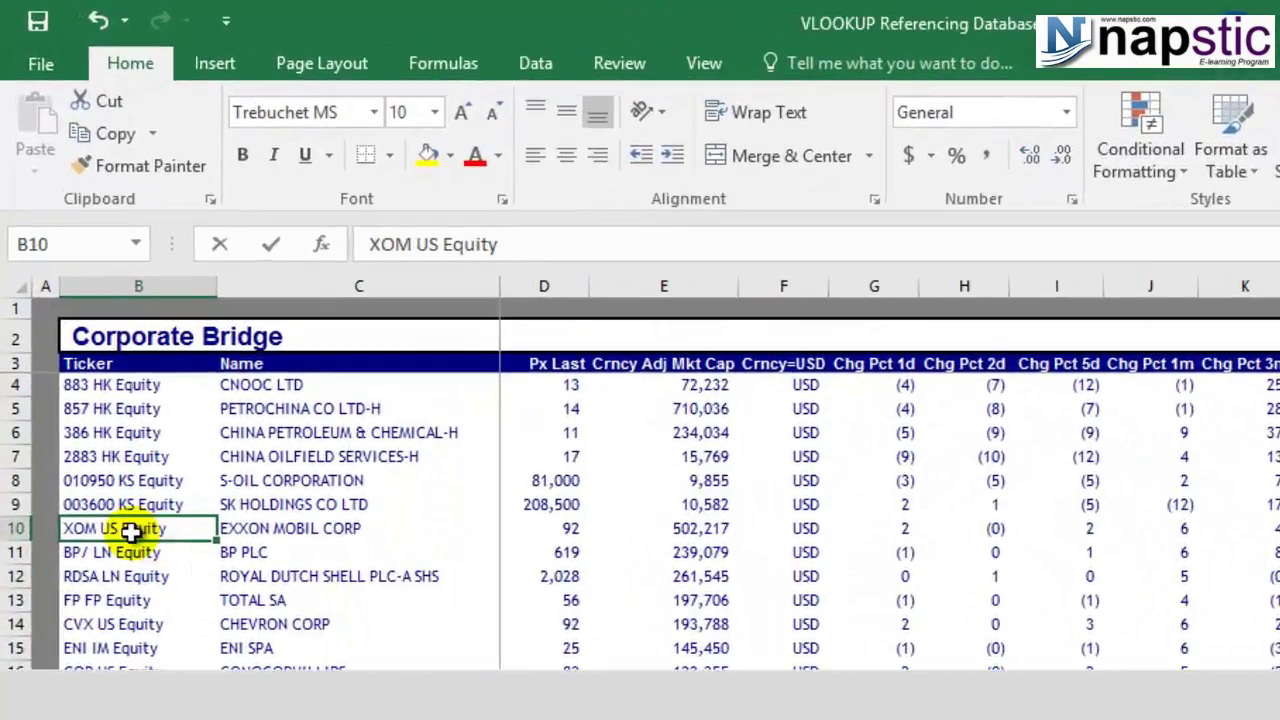
{"action": "left_click", "coordinate": [12, 530]}
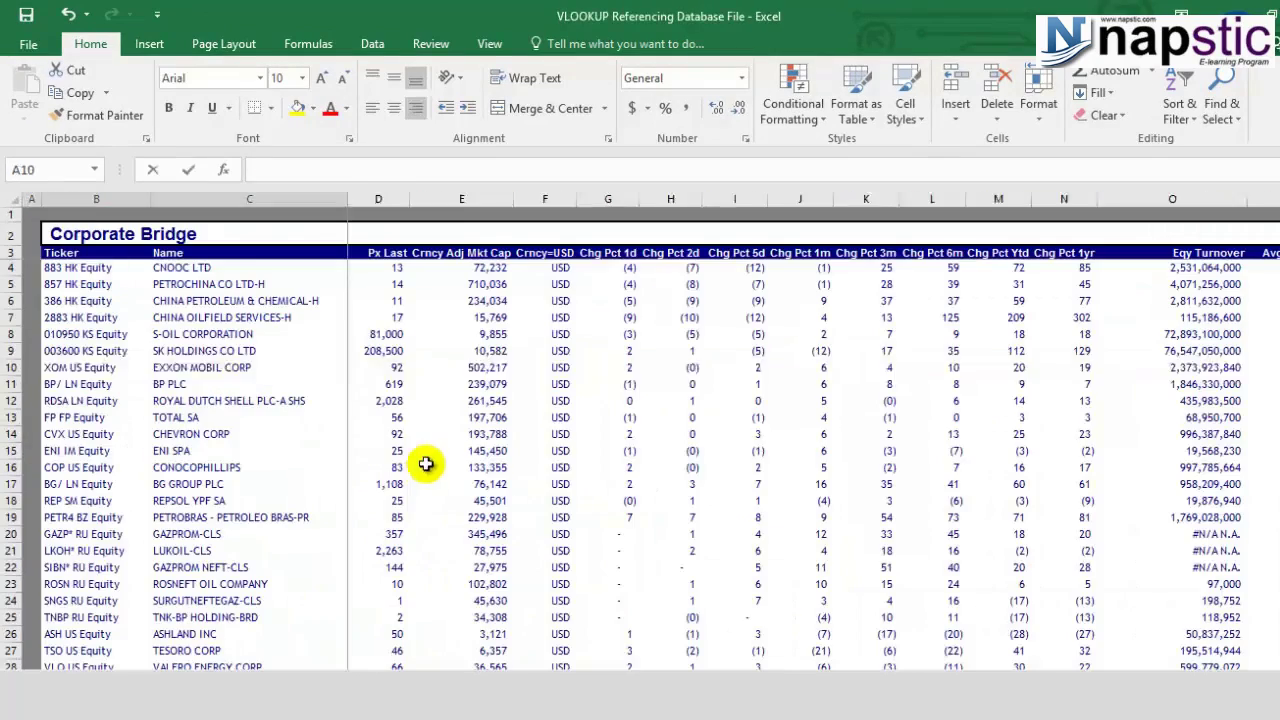
Display Exxon Mobil's Px Last value in D10 of the database file with two decimal places and review row 10
{"action": "left_click", "coordinate": [388, 367]}
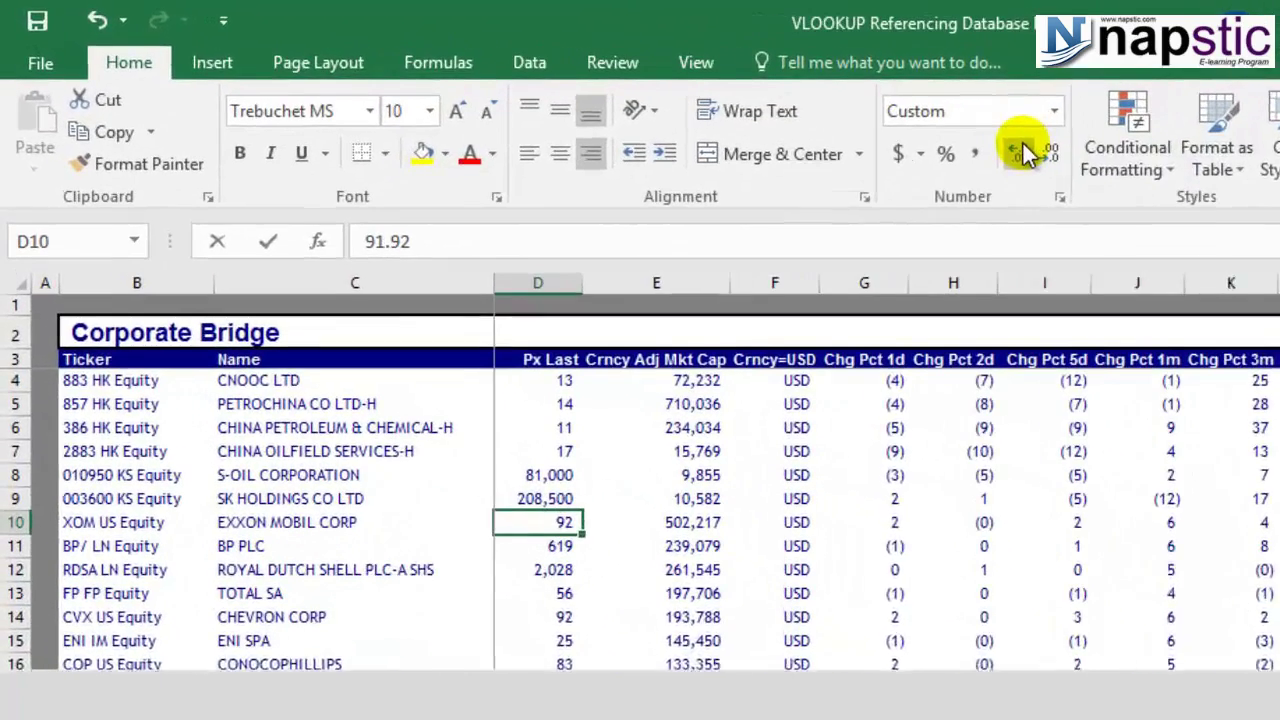
{"action": "left_click", "coordinate": [1025, 152]}
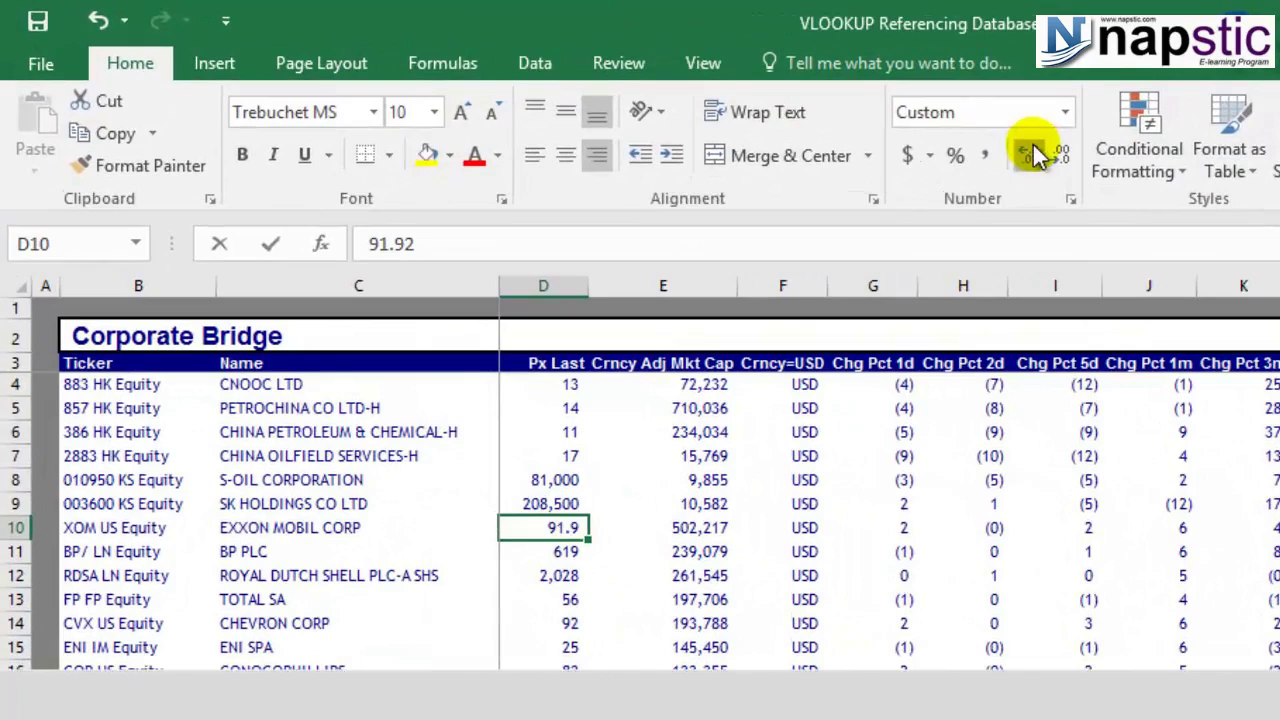
{"action": "left_click", "coordinate": [1025, 152]}
{"action": "left_click", "coordinate": [12, 527]}
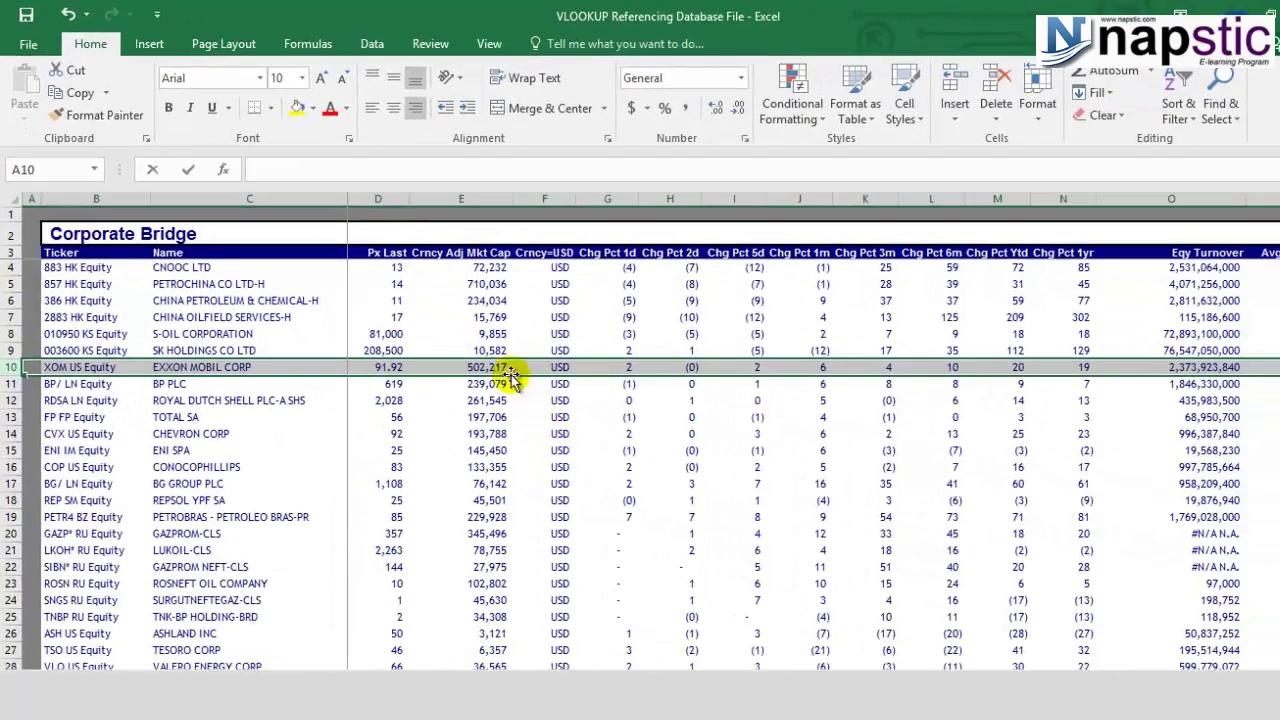
{"action": "left_click", "coordinate": [535, 394]}
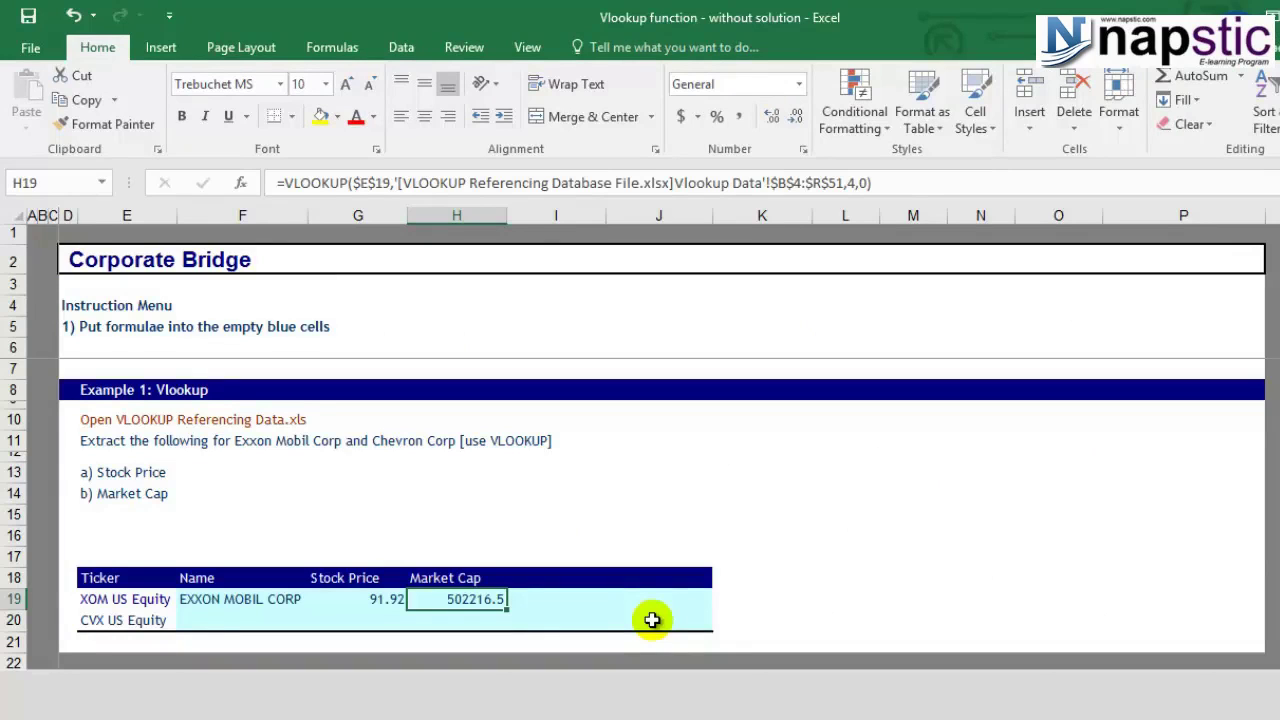
Copy the Exxon Mobil formulas in F19:H19 of the Vlookup function workbook into the CVX US Equity row, starting at F20
{"action": "left_click_drag", "start_coordinate": [186, 598], "coordinate": [448, 593]}
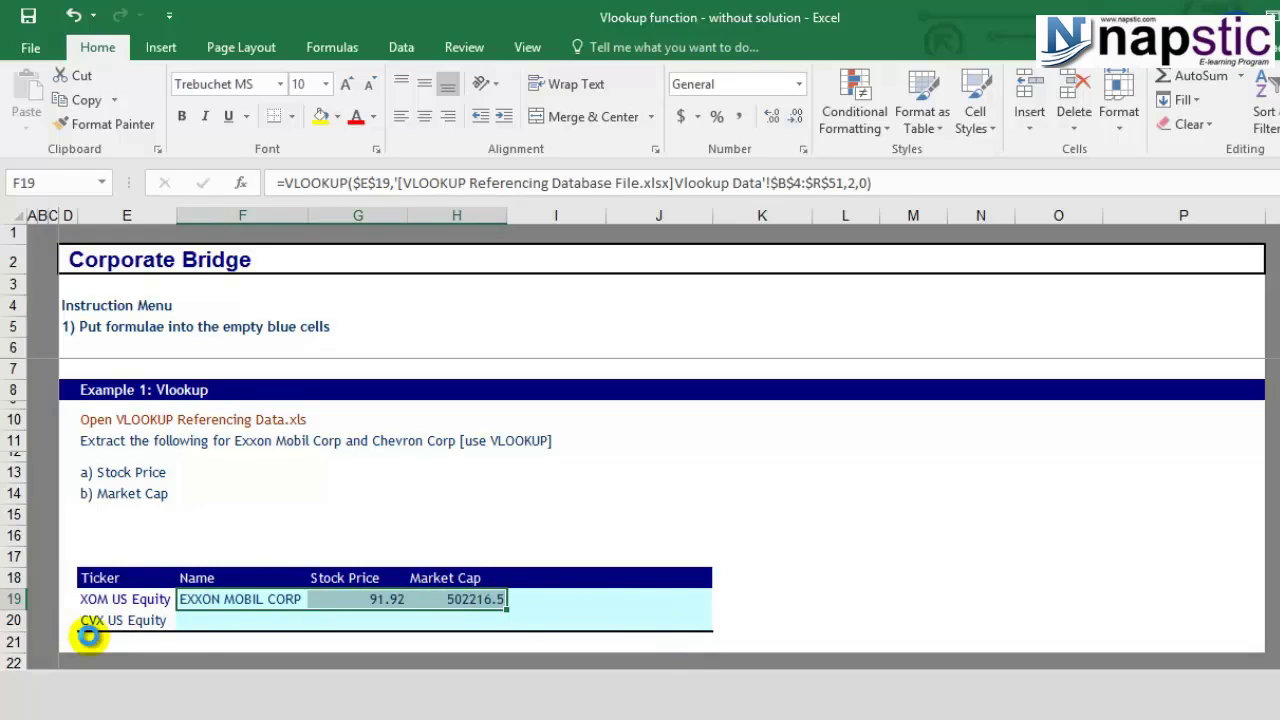
{"action": "key", "text": "ctrl+c"}
{"action": "left_click", "coordinate": [204, 617]}
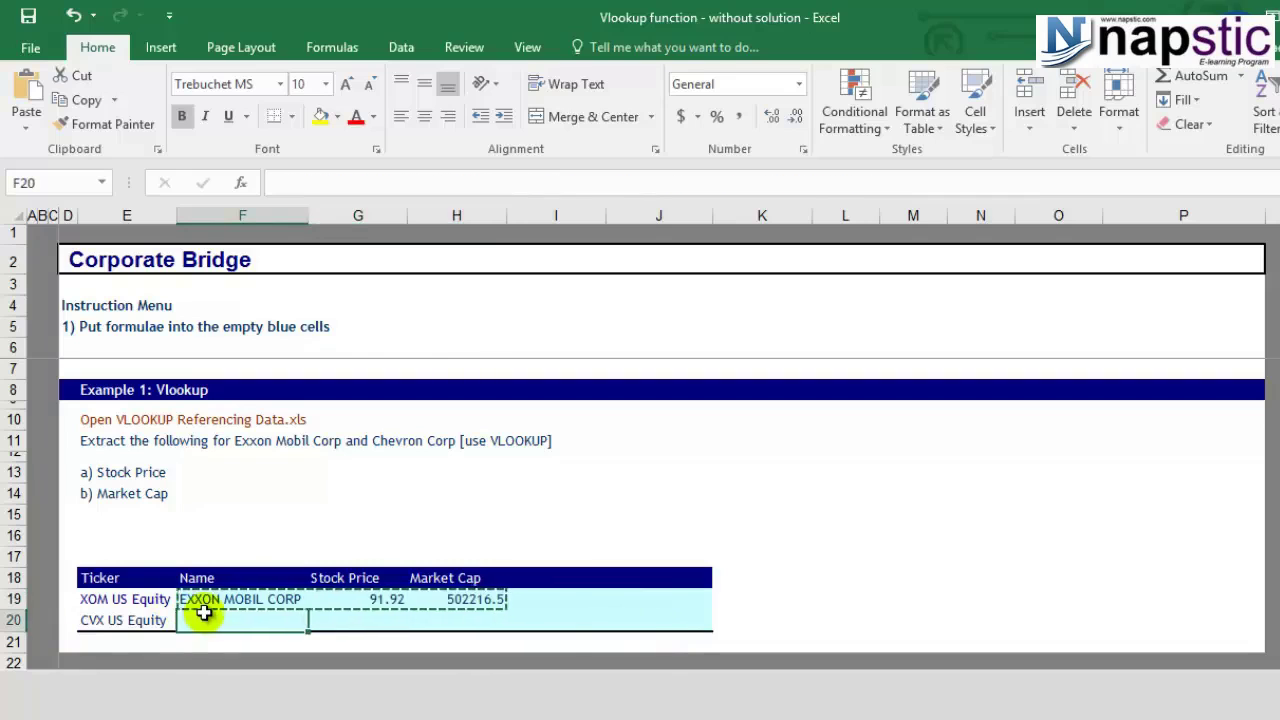
{"action": "key", "text": "ctrl+v"}
{"action": "key", "text": "Escape"}
{"action": "left_click", "coordinate": [241, 658]}
Change the lookup value in F20's VLOOKUP formula to the absolute reference $E$20
{"action": "left_click", "coordinate": [237, 619]}
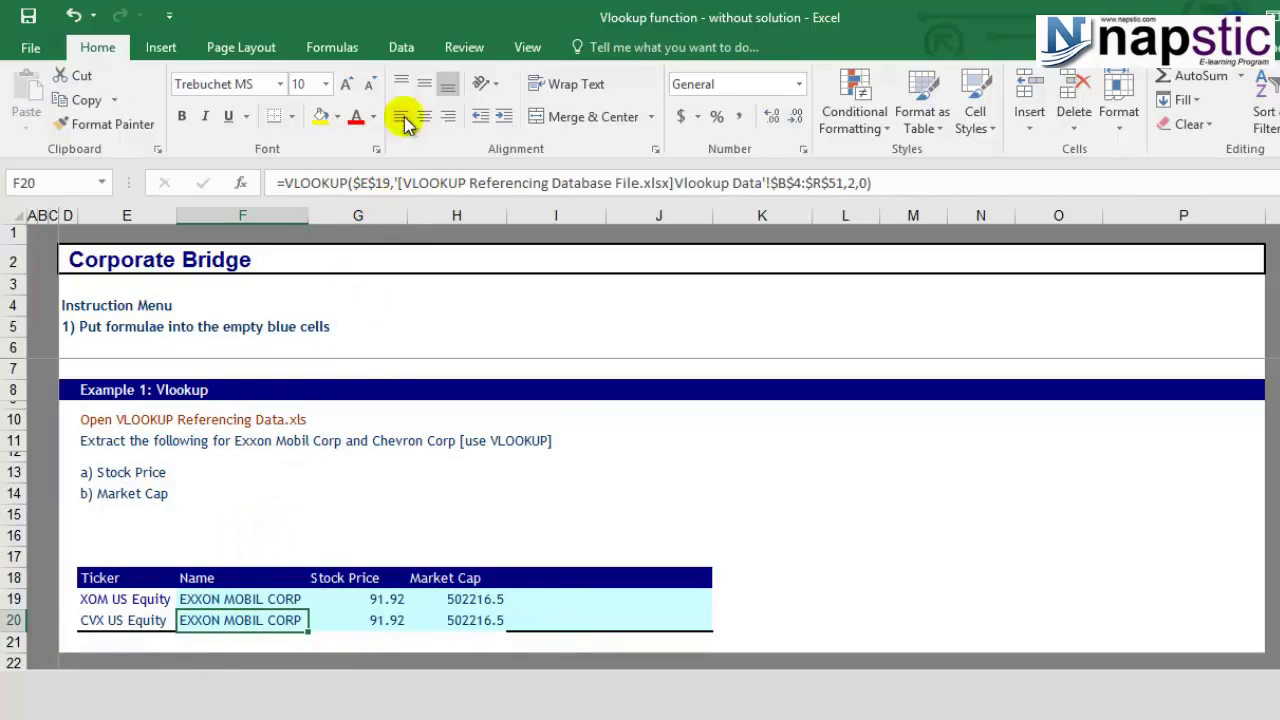
{"action": "left_click", "coordinate": [390, 183]}
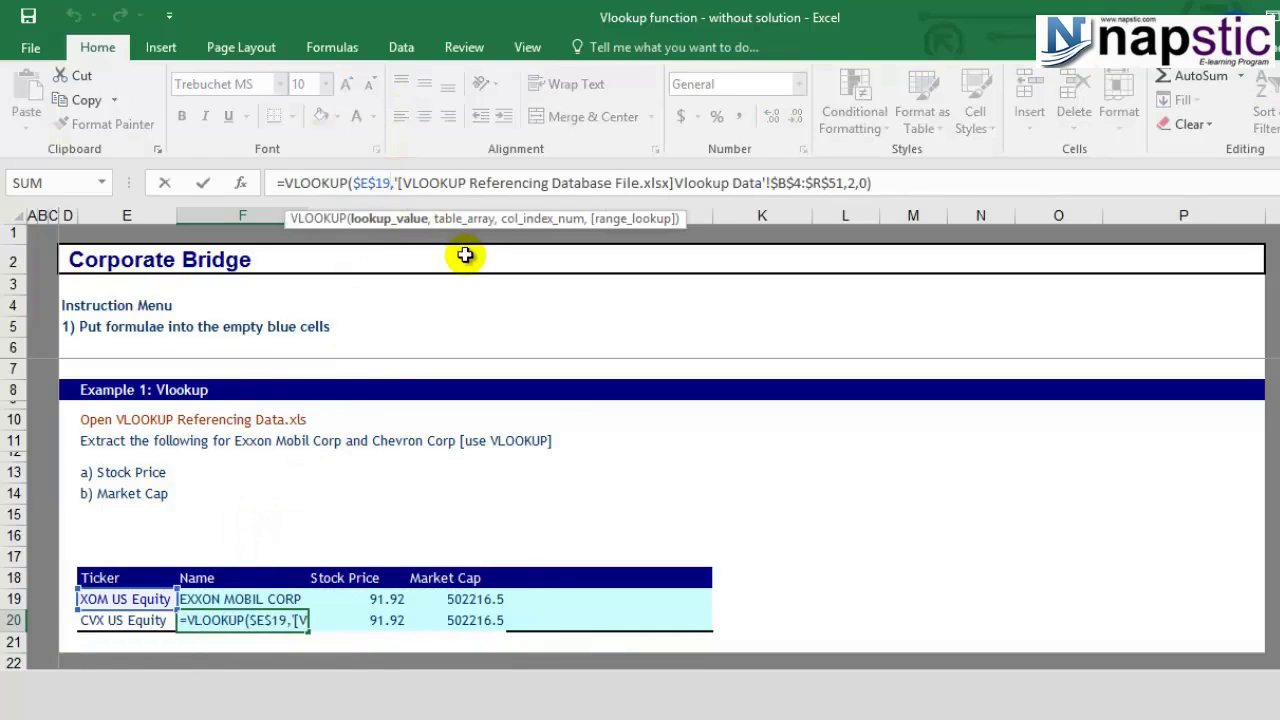
{"action": "left_click", "coordinate": [152, 621]}
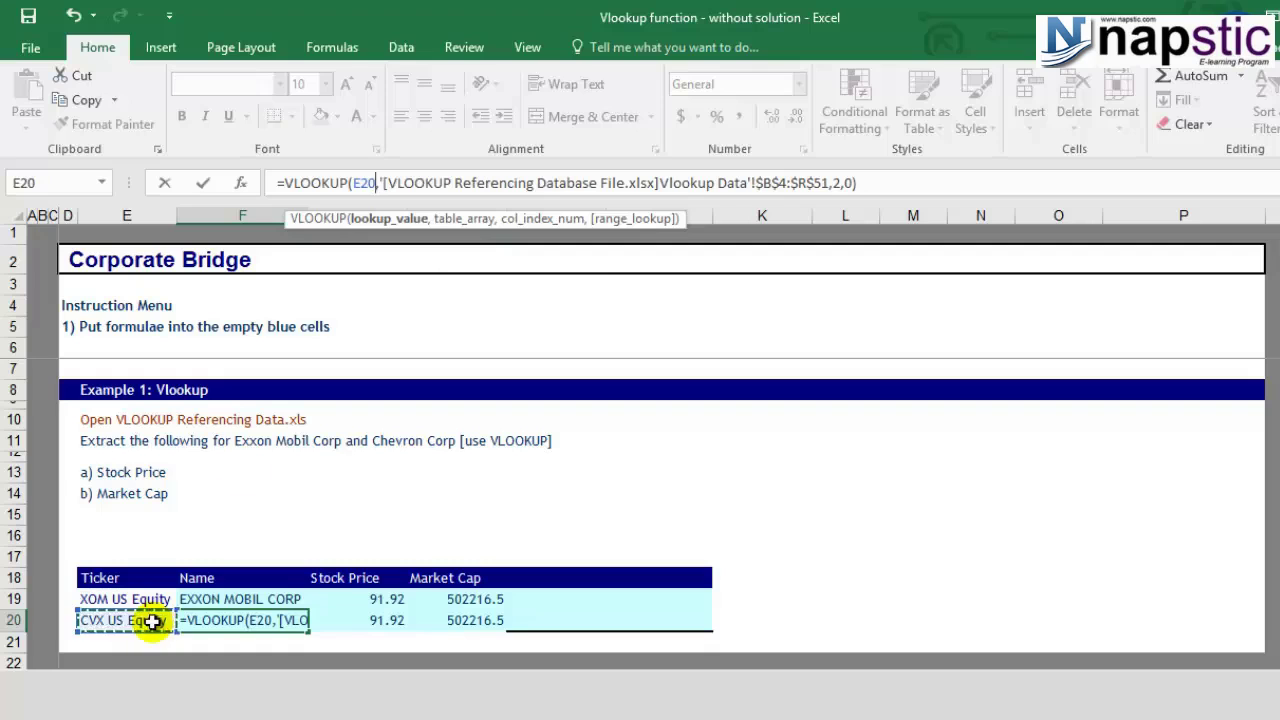
{"action": "left_click", "coordinate": [361, 182]}
{"action": "key", "text": "F4"}
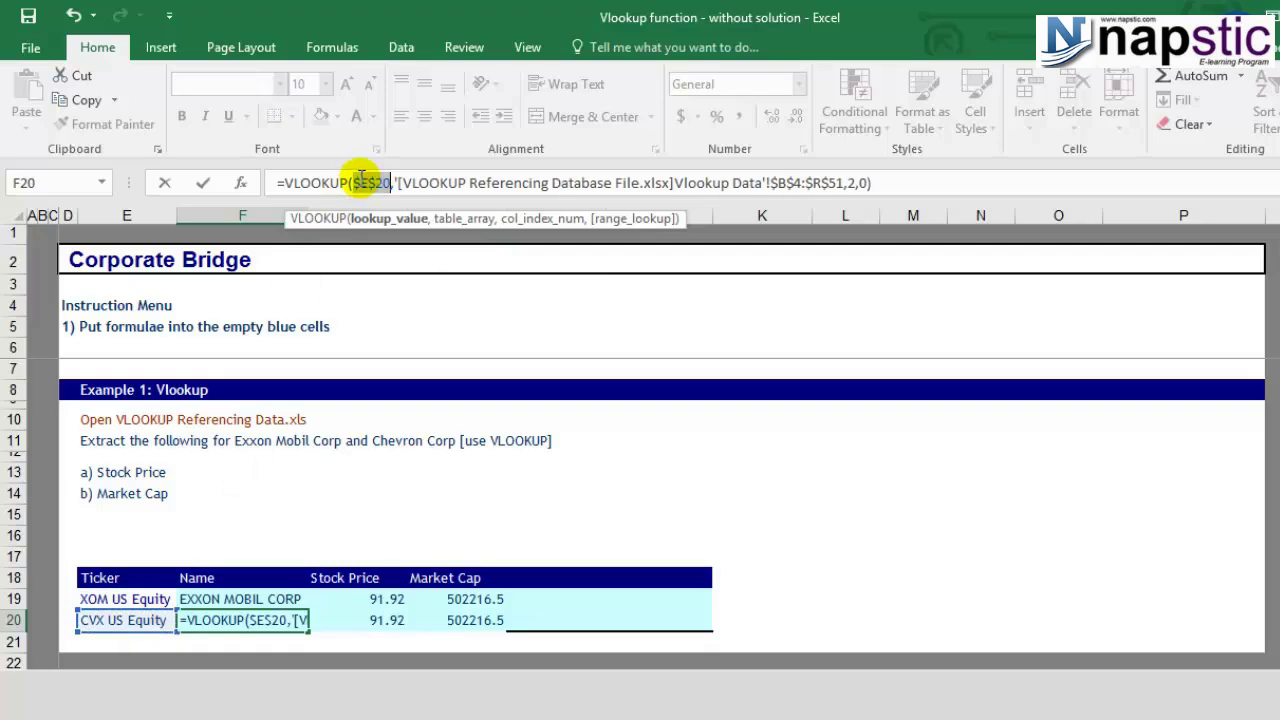
{"action": "key", "text": "Return"}
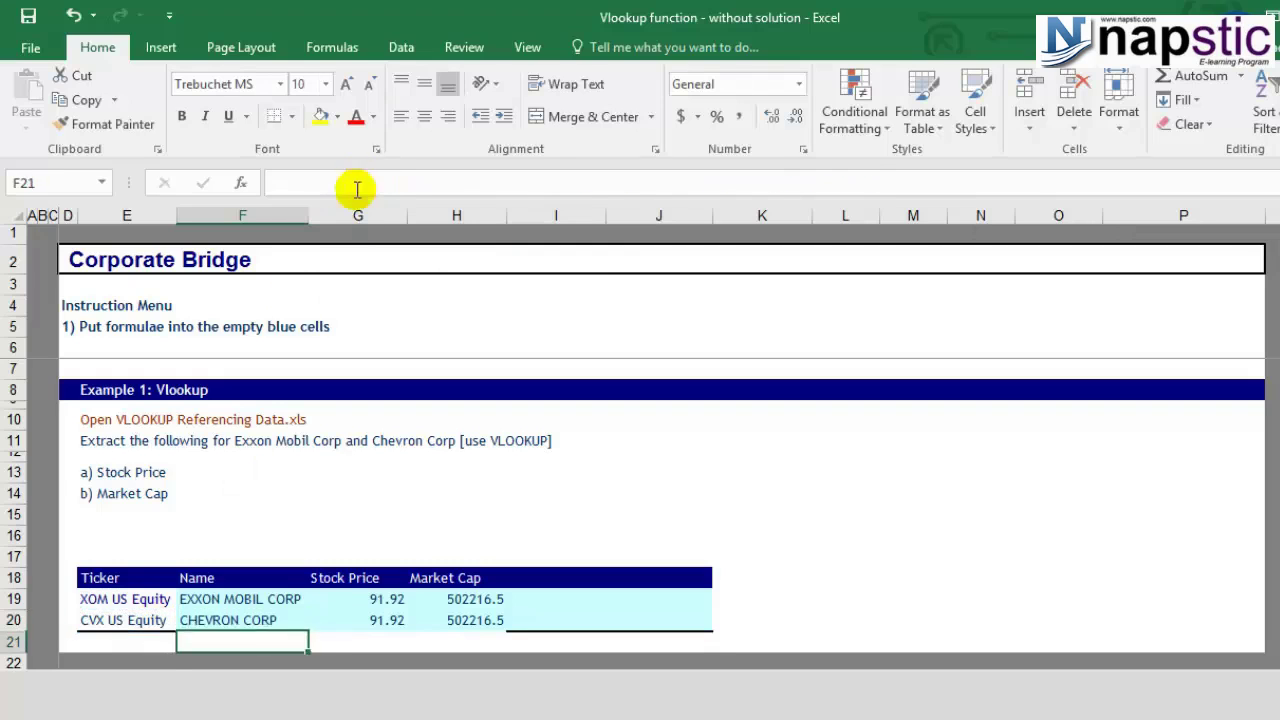
Copy Chevron's name VLOOKUP formula from F20 into the Stock Price and Market Cap cells G20 and H20
{"action": "left_click", "coordinate": [282, 618]}
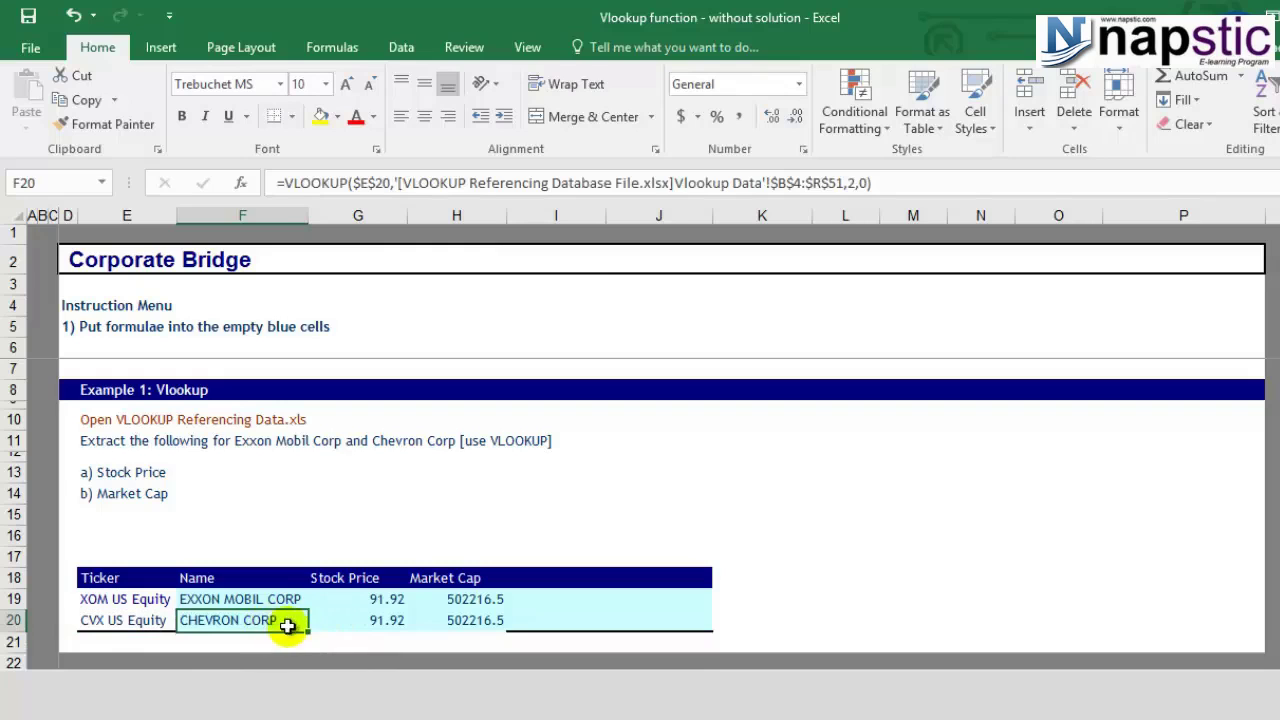
{"action": "left_click", "coordinate": [336, 621]}
{"action": "left_click", "coordinate": [204, 618]}
{"action": "key", "text": "ctrl+c"}
{"action": "left_click", "coordinate": [366, 620]}
{"action": "key", "text": "ctrl+v"}
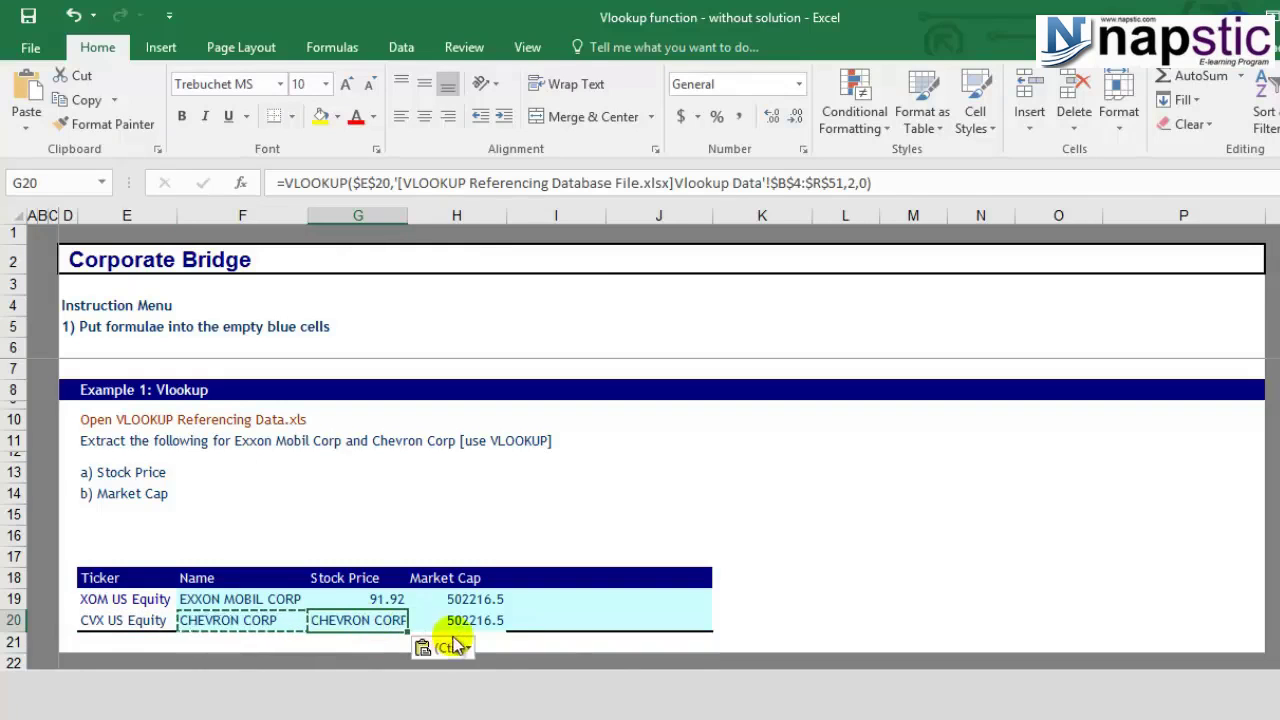
{"action": "left_click", "coordinate": [457, 620]}
{"action": "key", "text": "ctrl+v"}
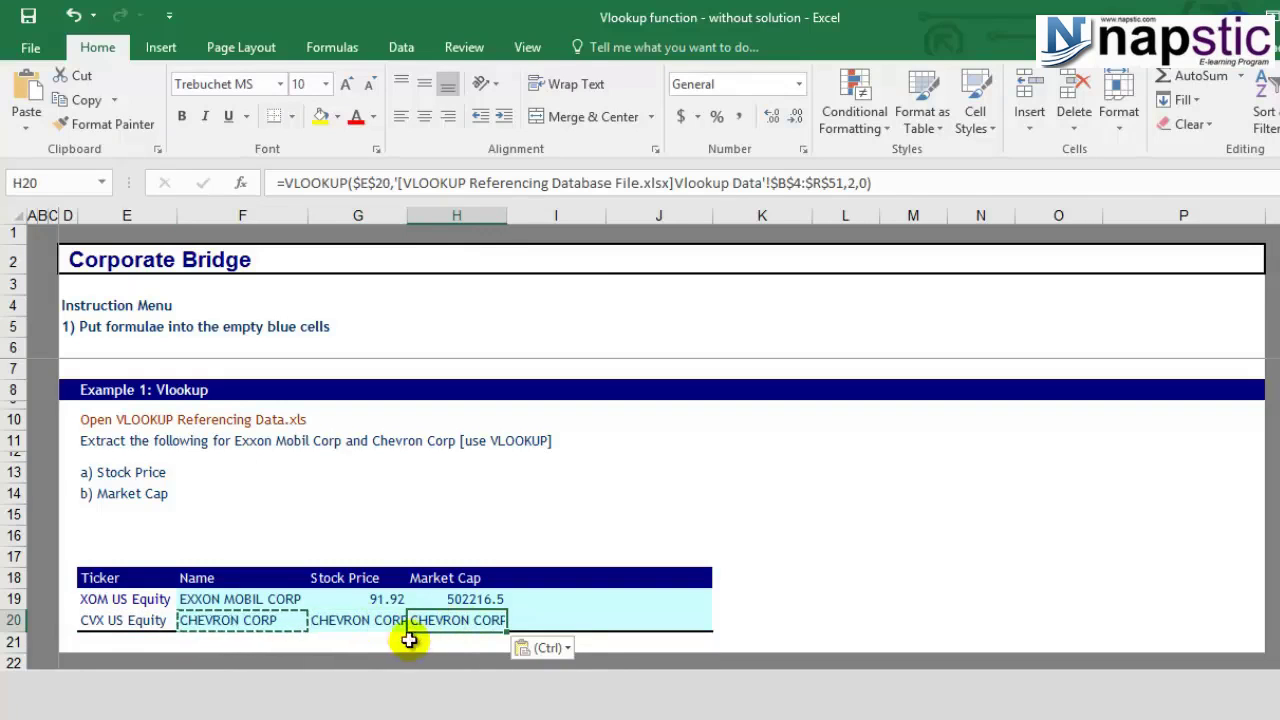
Set the VLOOKUP column index to 3 in G20 and to the Market Cap column's index in H20
{"action": "left_click", "coordinate": [347, 621]}
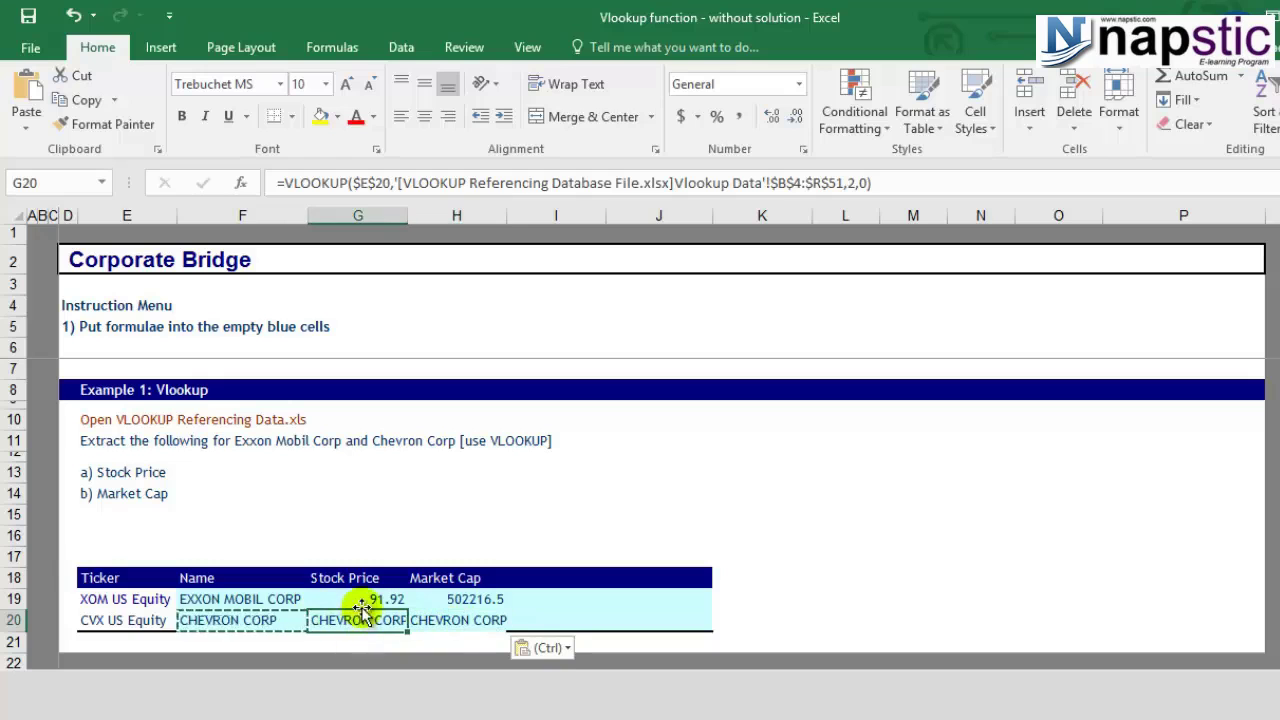
{"action": "left_click", "coordinate": [853, 183]}
{"action": "key", "text": "BackSpace"}
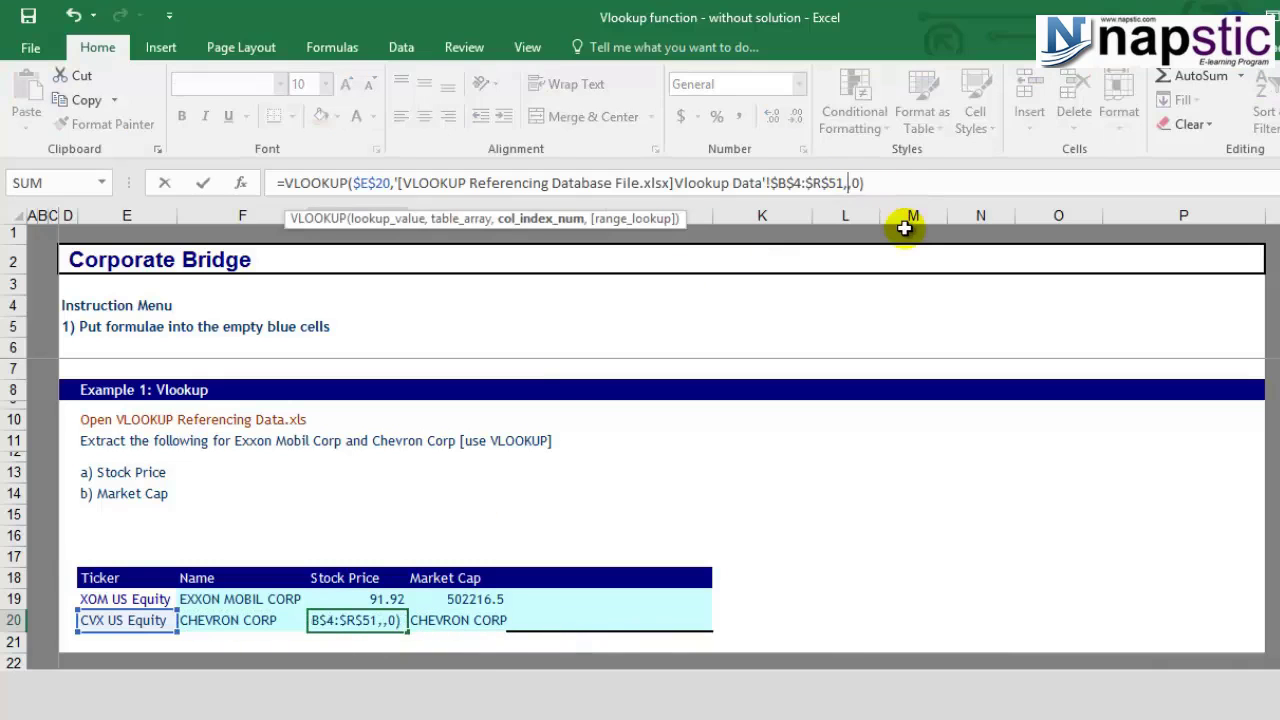
{"action": "left_click", "coordinate": [500, 622]}
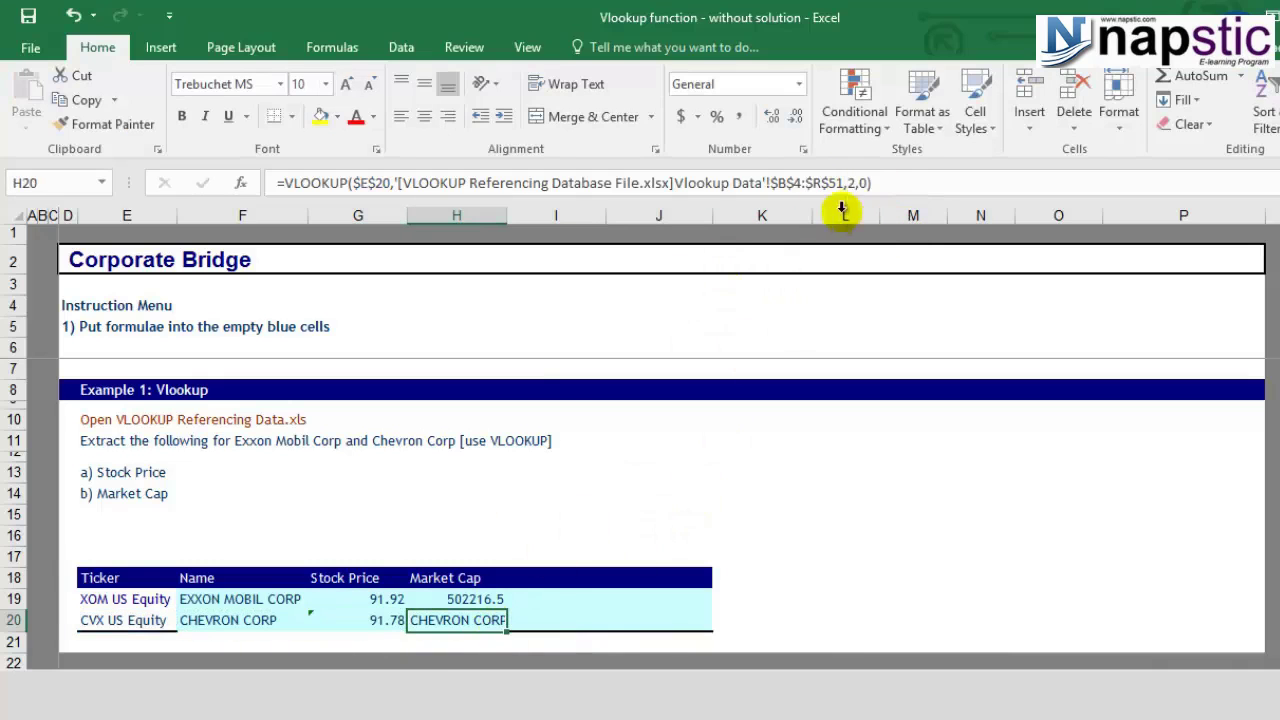
{"action": "left_click", "coordinate": [860, 182]}
{"action": "key", "text": "BackSpace"}
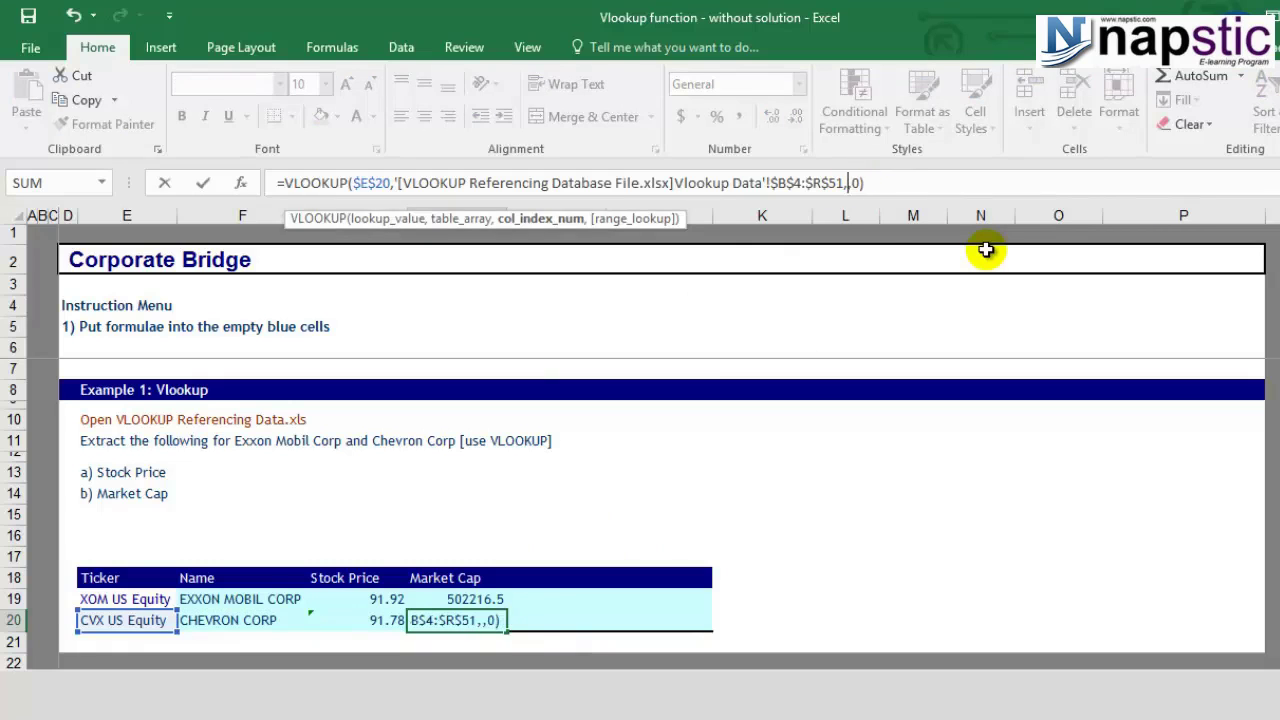
{"action": "key", "text": "Return"}
{"action": "left_click", "coordinate": [275, 640]}
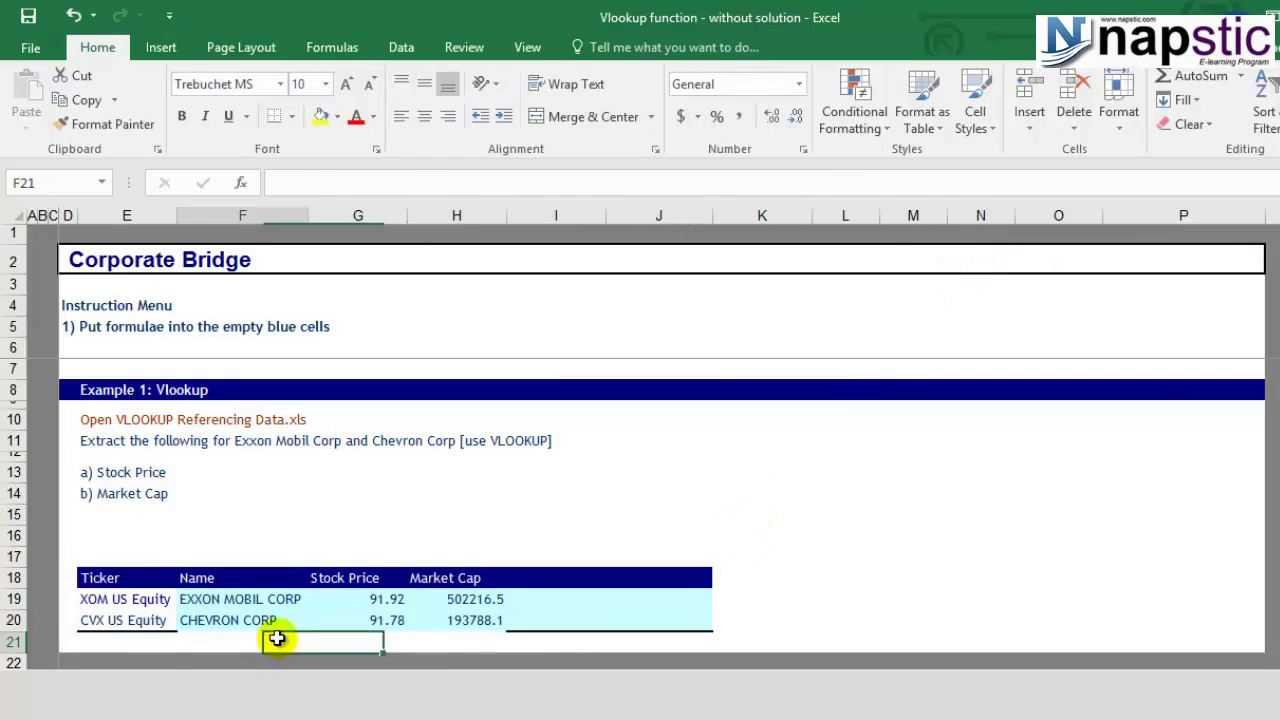
Compare the CVX US Equity lookup results with that ticker's row 14 in the referencing database file
{"action": "left_click", "coordinate": [152, 599]}
{"action": "left_click", "coordinate": [216, 624]}
{"action": "key", "text": "alt+Tab"}
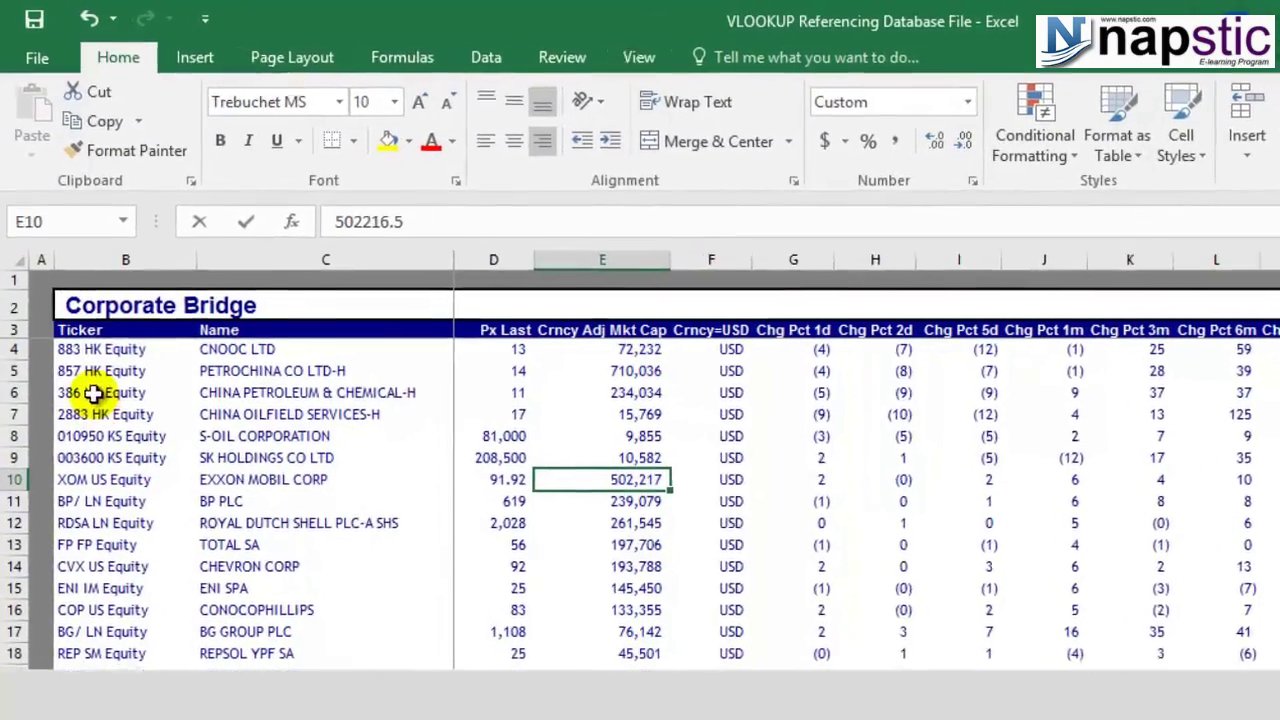
{"action": "left_click", "coordinate": [14, 566]}
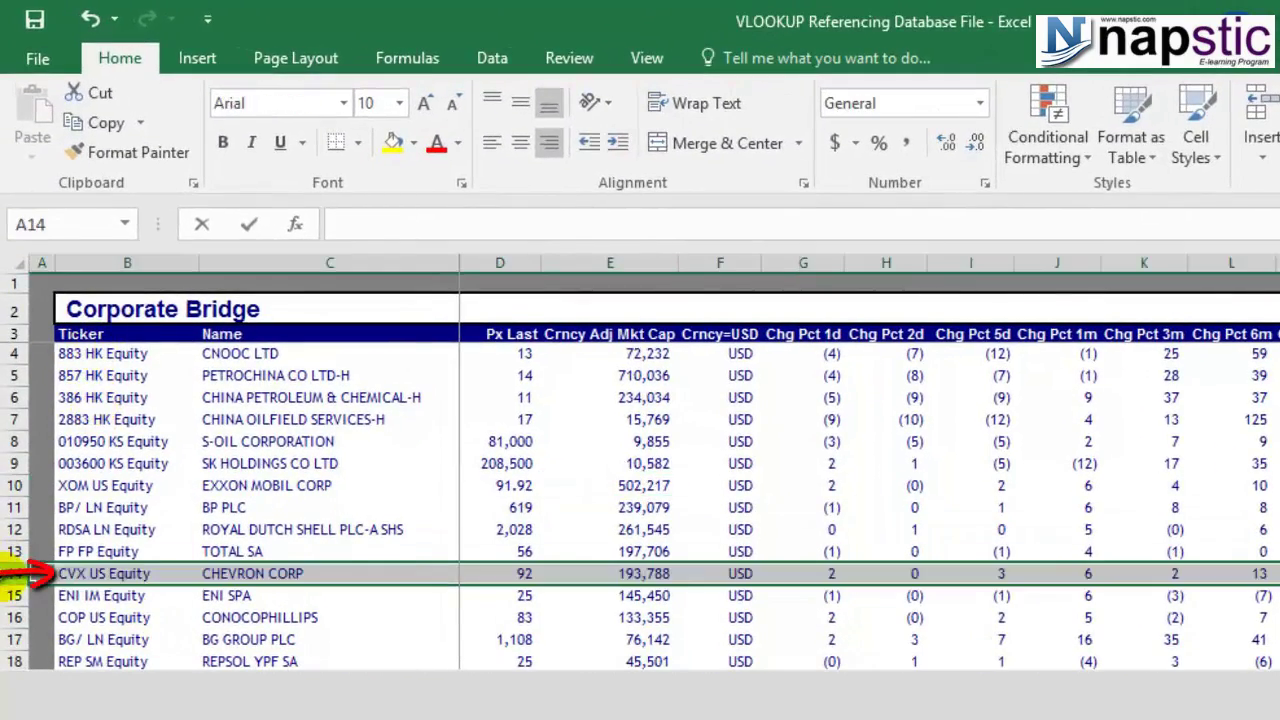
{"action": "key", "text": "alt+Tab"}
{"action": "key", "text": "alt+Tab"}
{"action": "key", "text": "alt+Tab"}
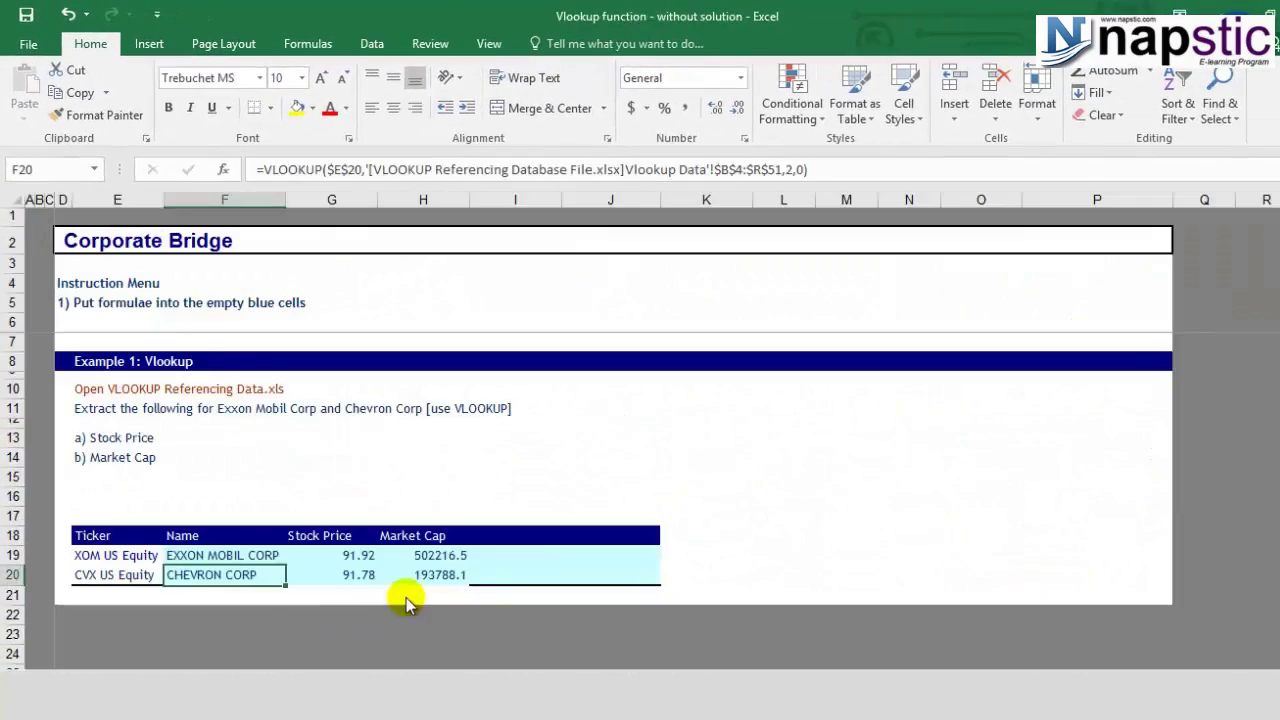
{"action": "key", "text": "alt+Tab"}
{"action": "key", "text": "alt+Tab"}
{"action": "left_click", "coordinate": [541, 571]}
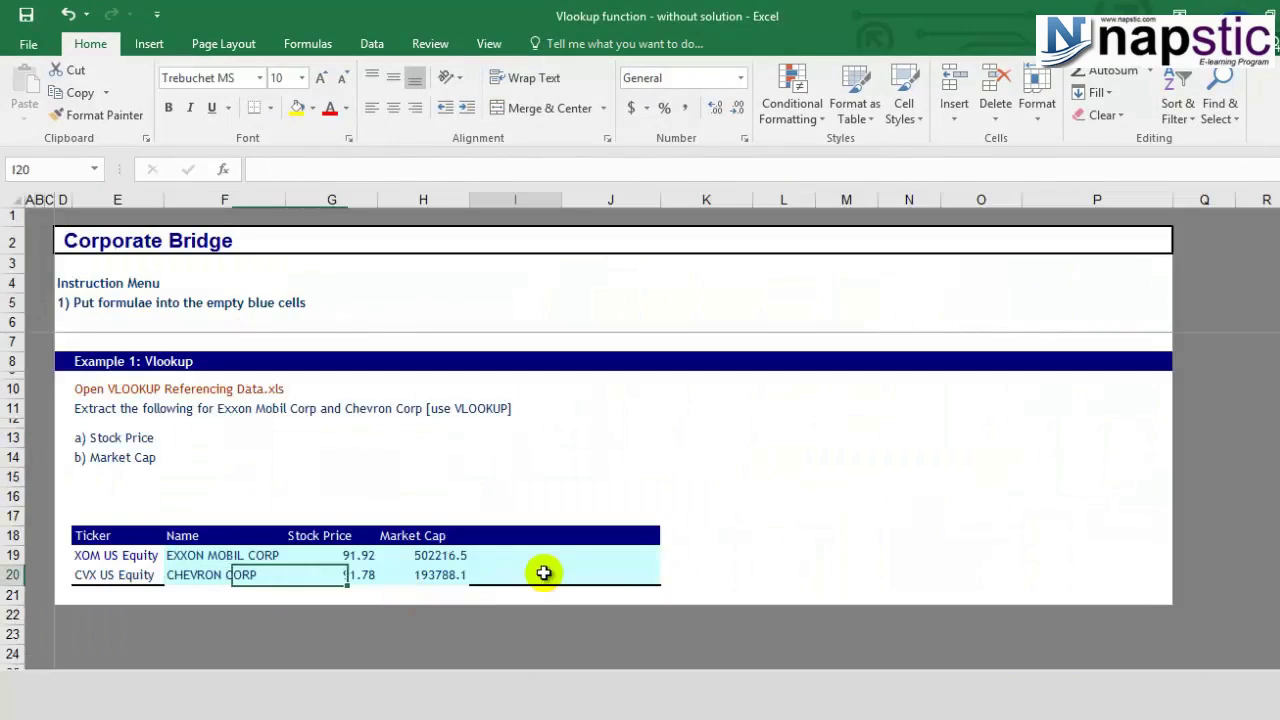
{"action": "left_click", "coordinate": [502, 549]}
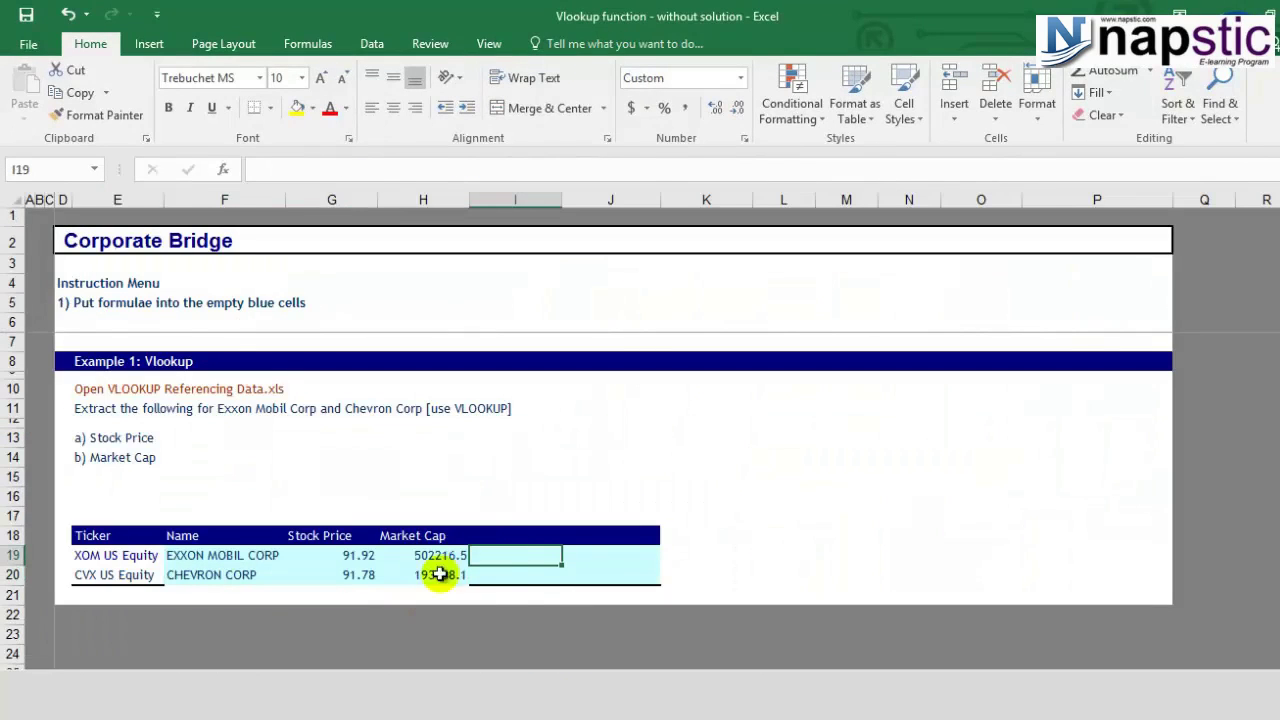
Check the VLOOKUP formulas in G19 and F19, and replace the ticker in E19 with abc
{"action": "left_click", "coordinate": [350, 553]}
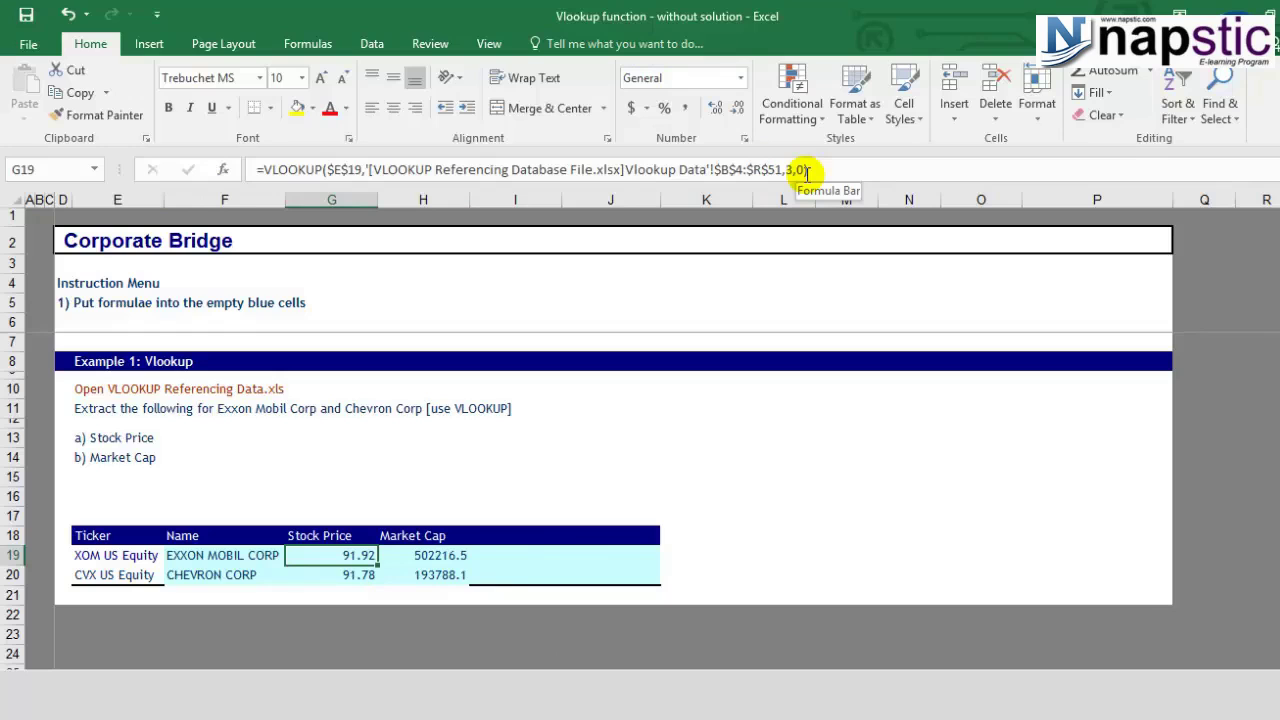
{"action": "left_click", "coordinate": [220, 560]}
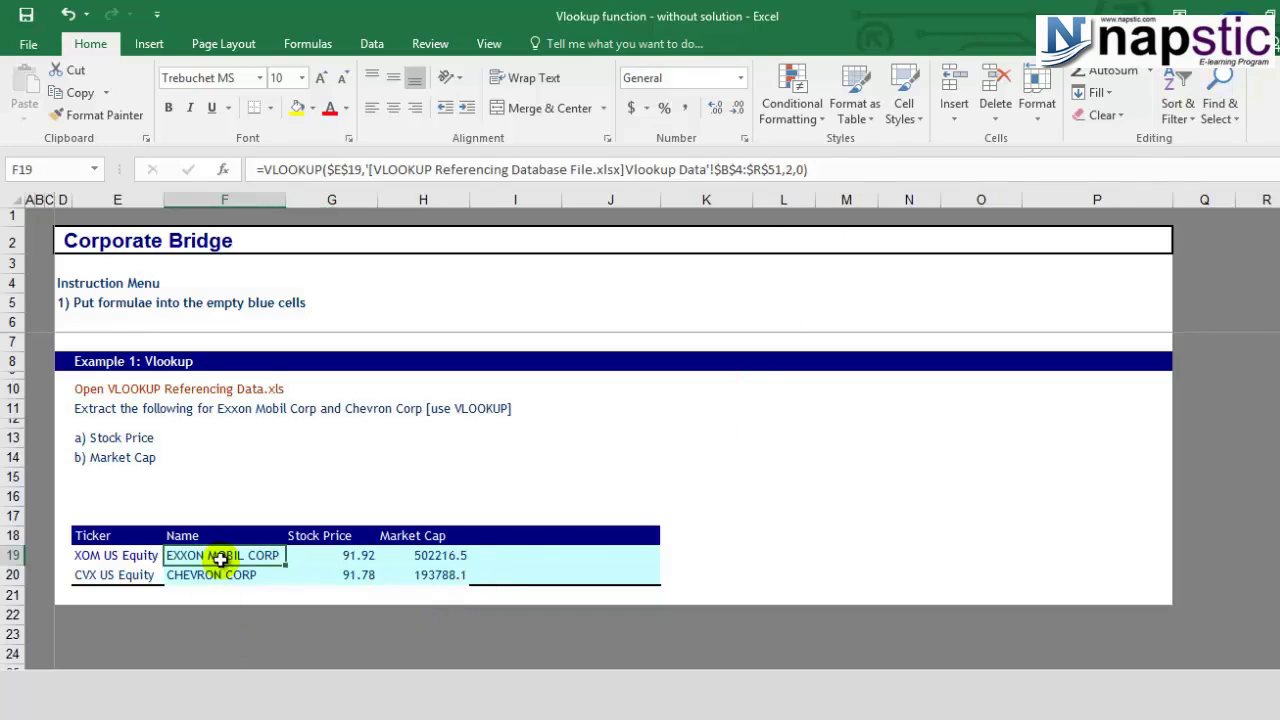
{"action": "left_click", "coordinate": [122, 556]}
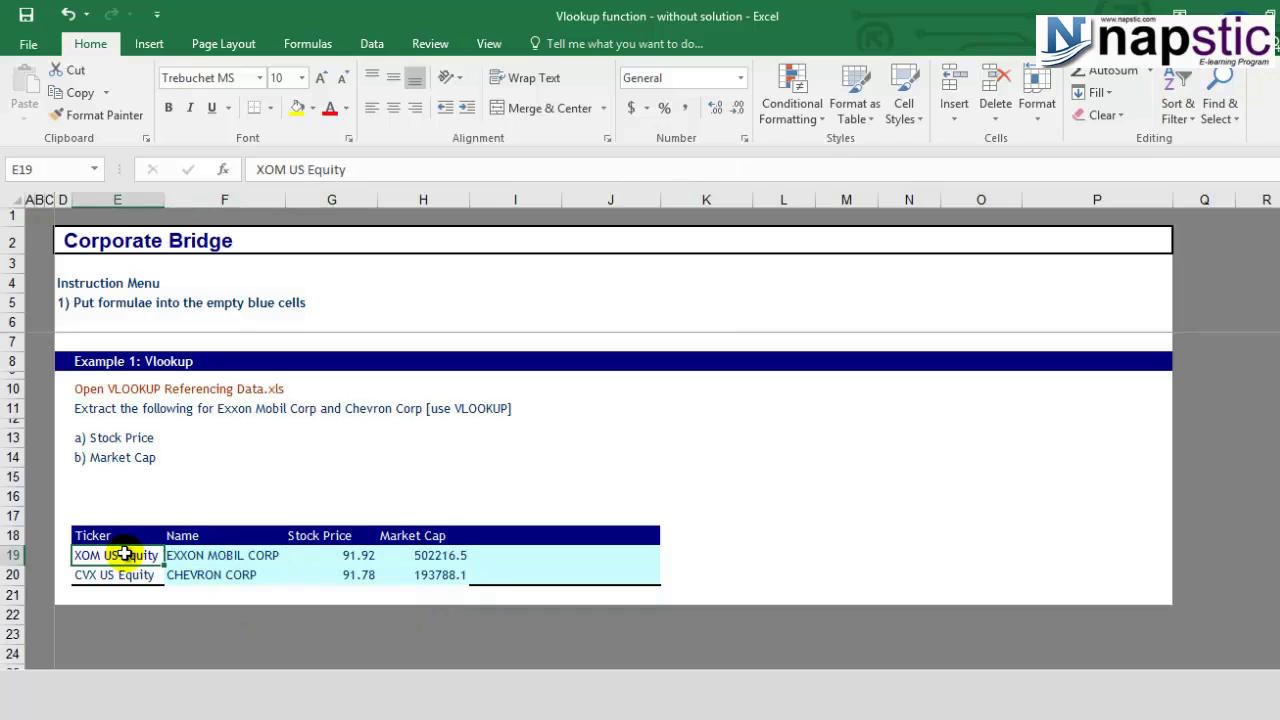
{"action": "type", "text": "abc"}
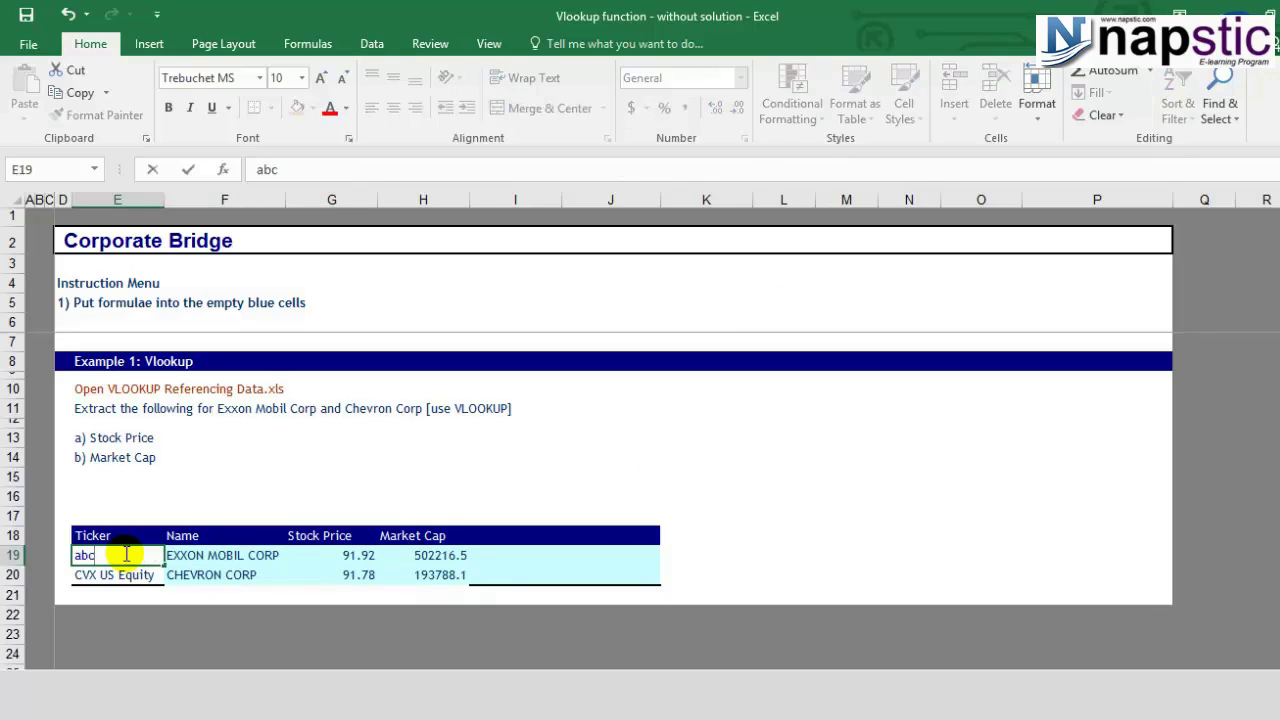
{"action": "left_click", "coordinate": [205, 497]}
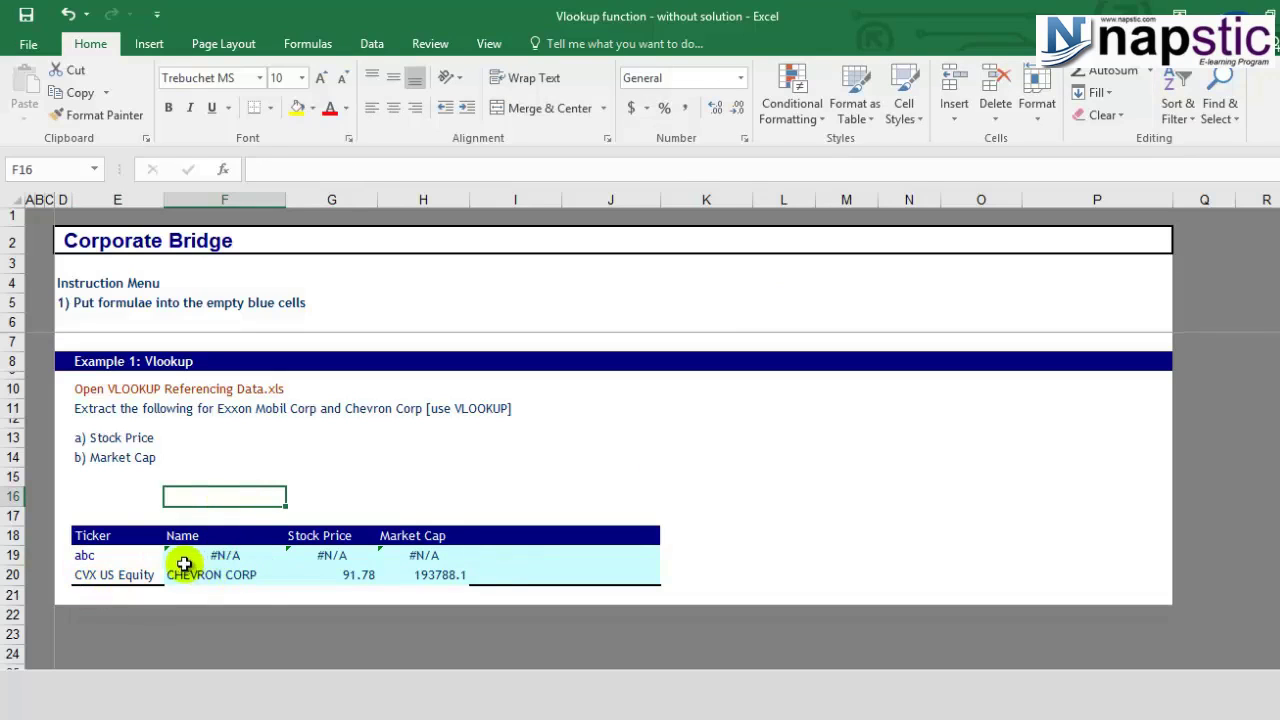
Change the range_lookup argument of G19's VLOOKUP formula to TRUE for an approximate match
{"action": "left_click", "coordinate": [332, 555]}
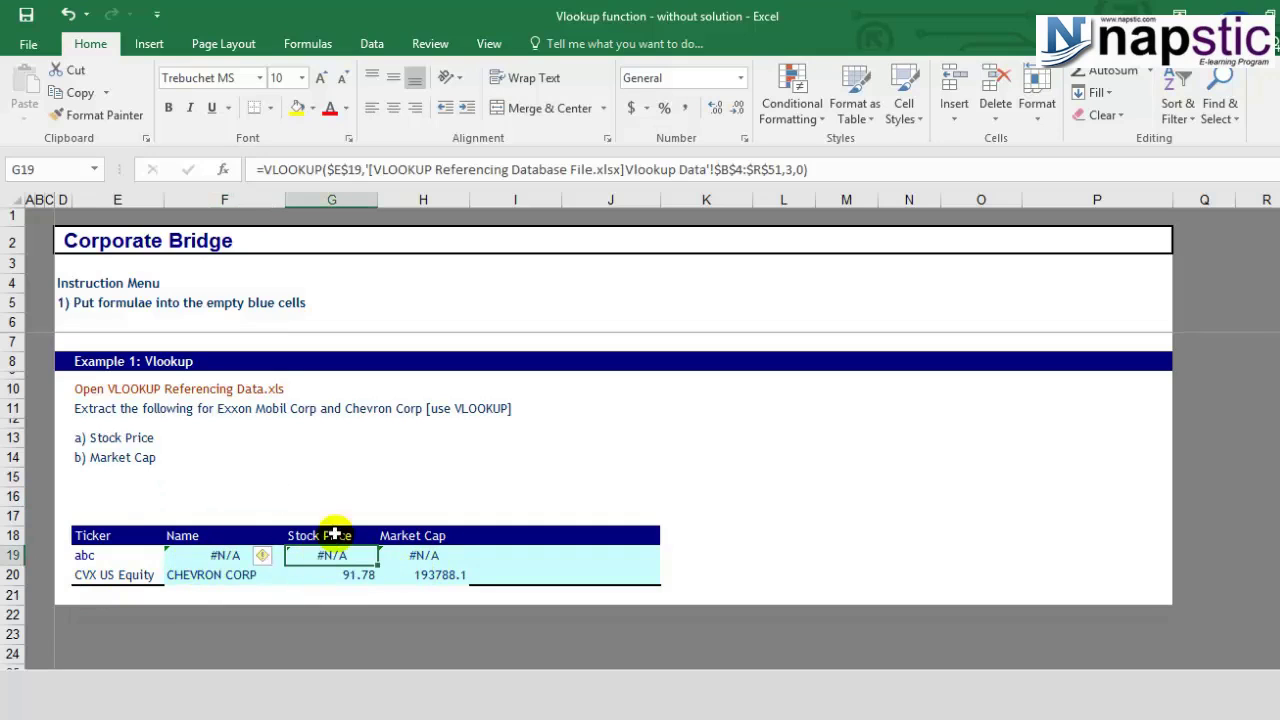
{"action": "left_click", "coordinate": [806, 168]}
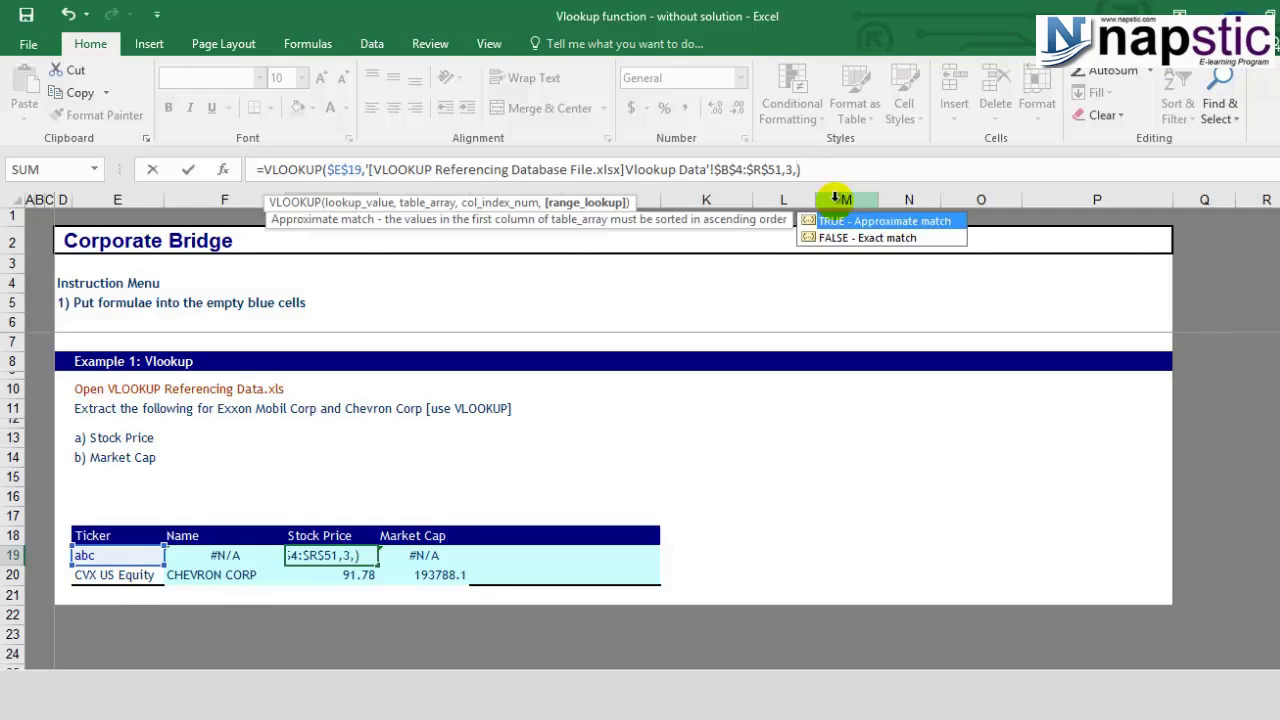
{"action": "double_click", "coordinate": [887, 220]}
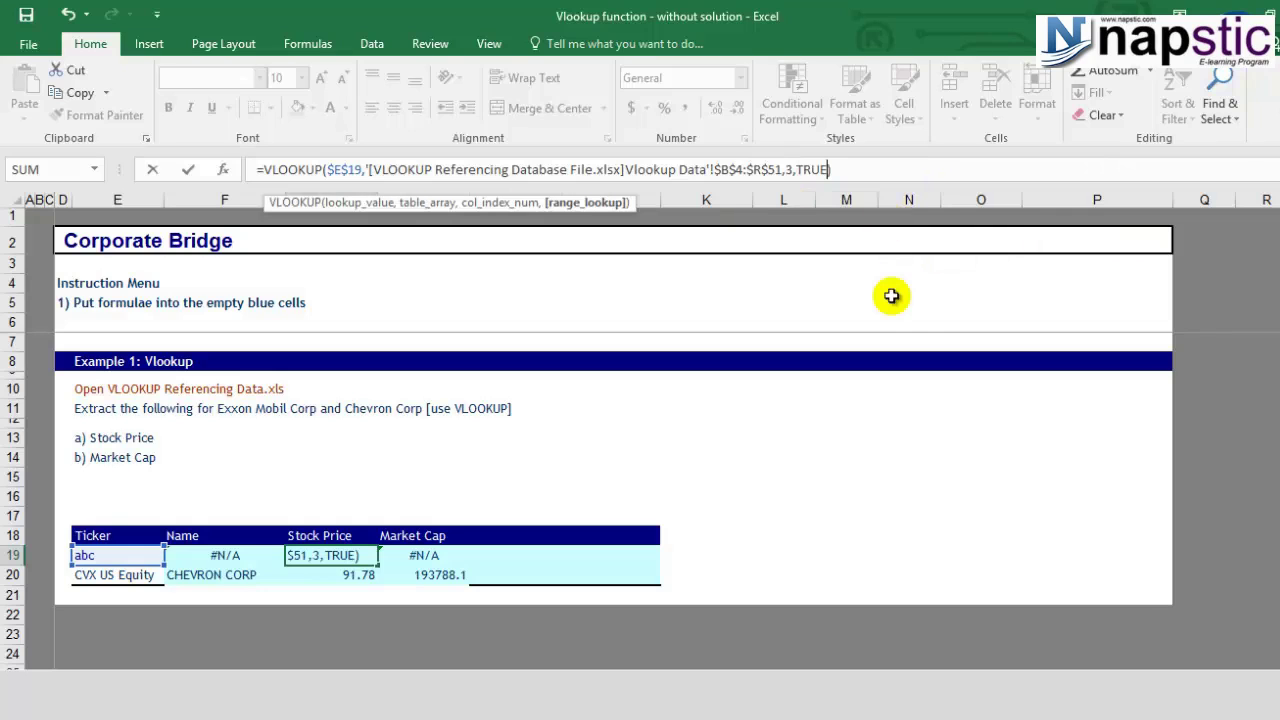
{"action": "key", "text": "Return"}
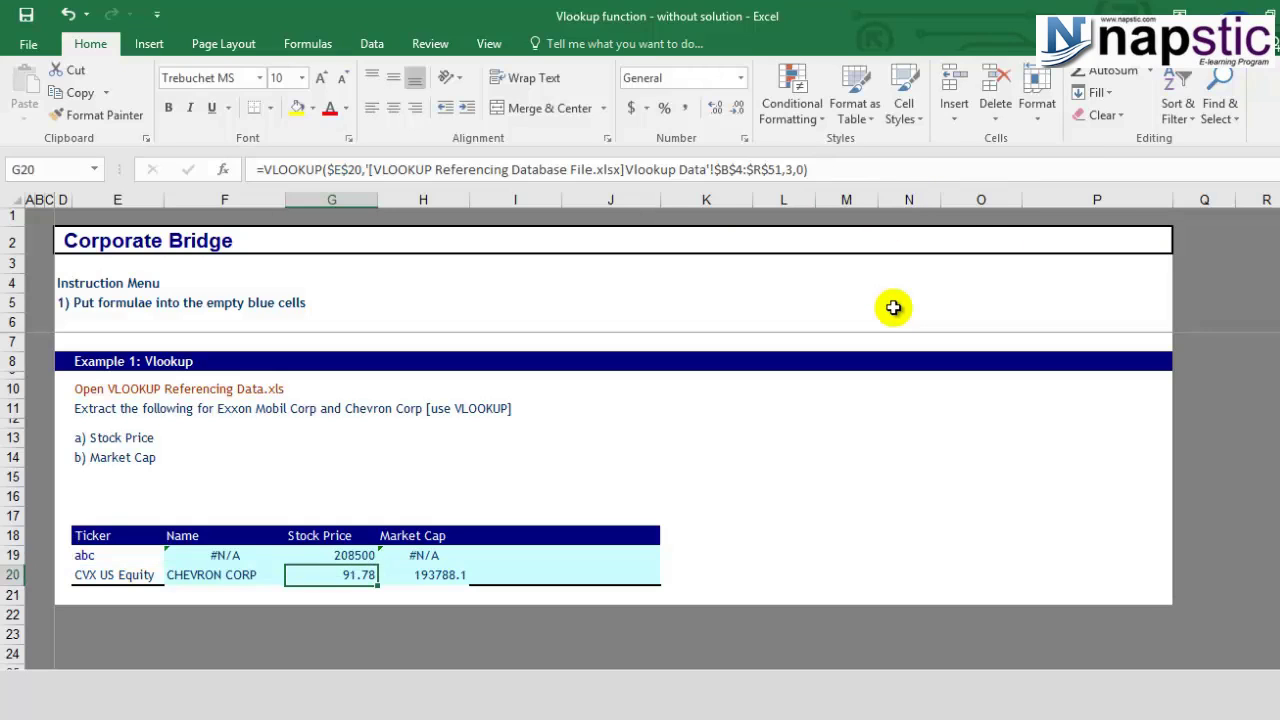
{"action": "left_click", "coordinate": [343, 552]}
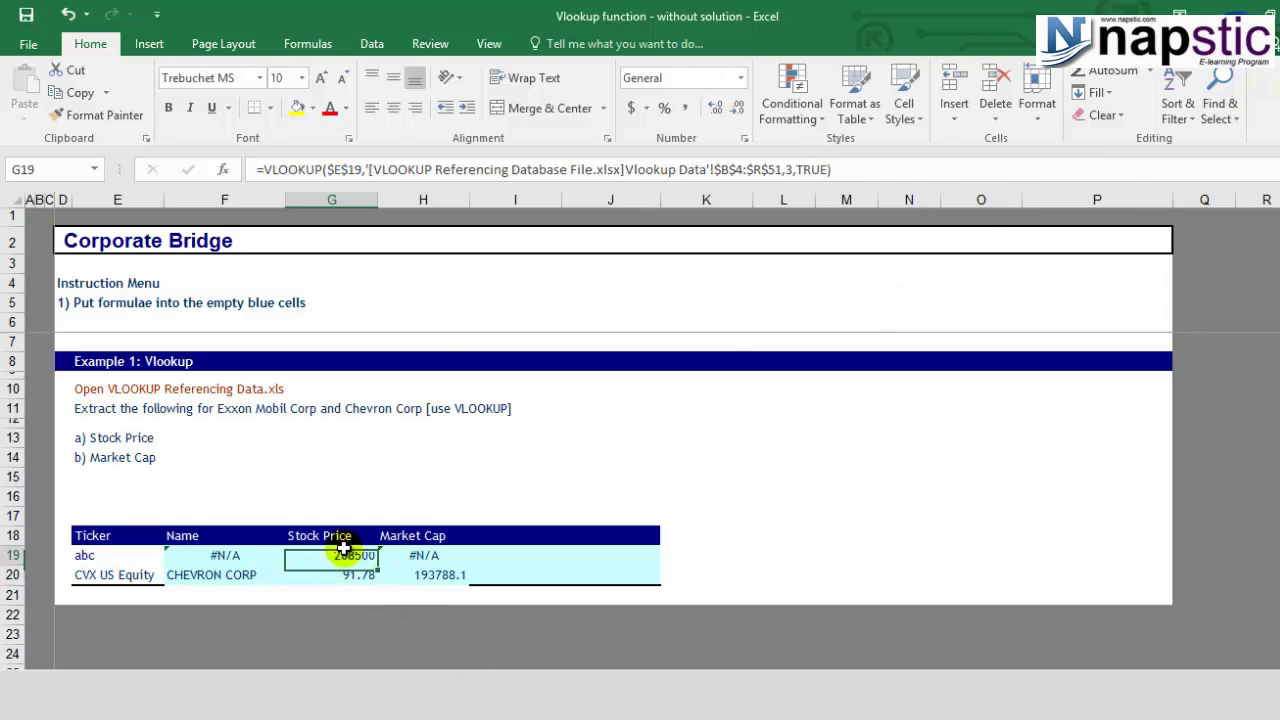
Change F19's VLOOKUP range_lookup argument to TRUE and compare the returned name with the ticker in E19
{"action": "left_click", "coordinate": [235, 553]}
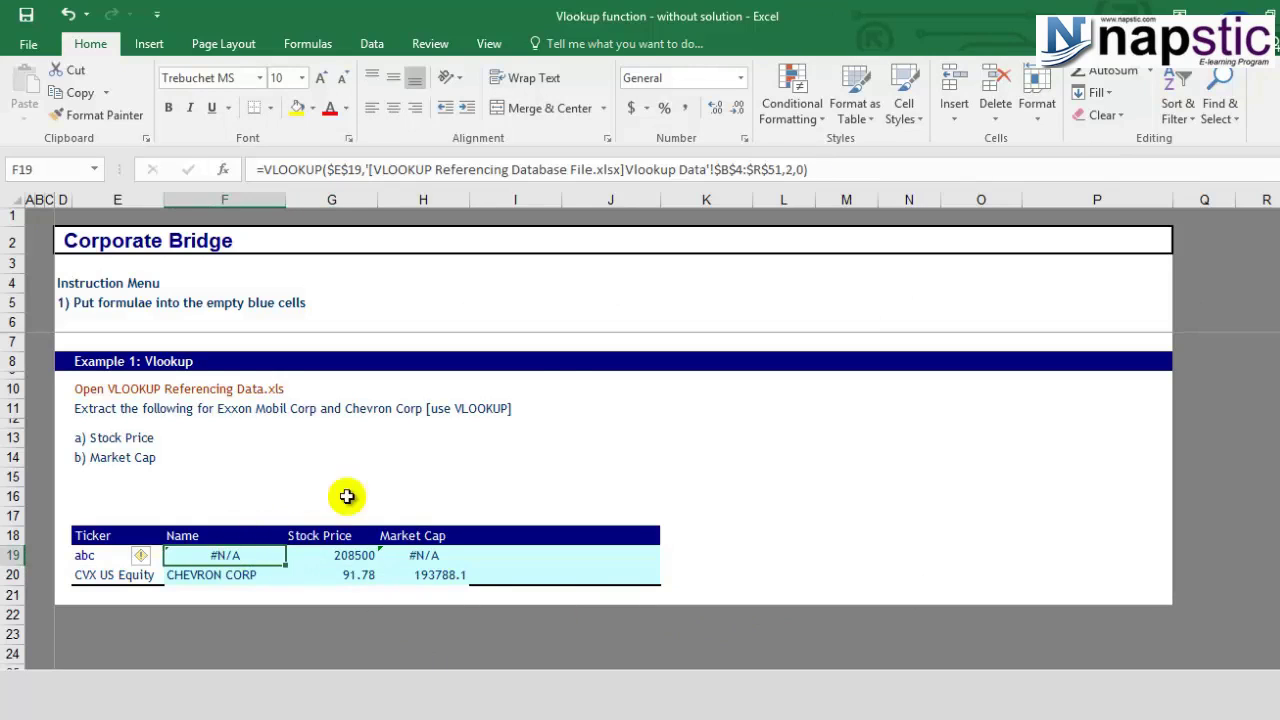
{"action": "left_click", "coordinate": [802, 169]}
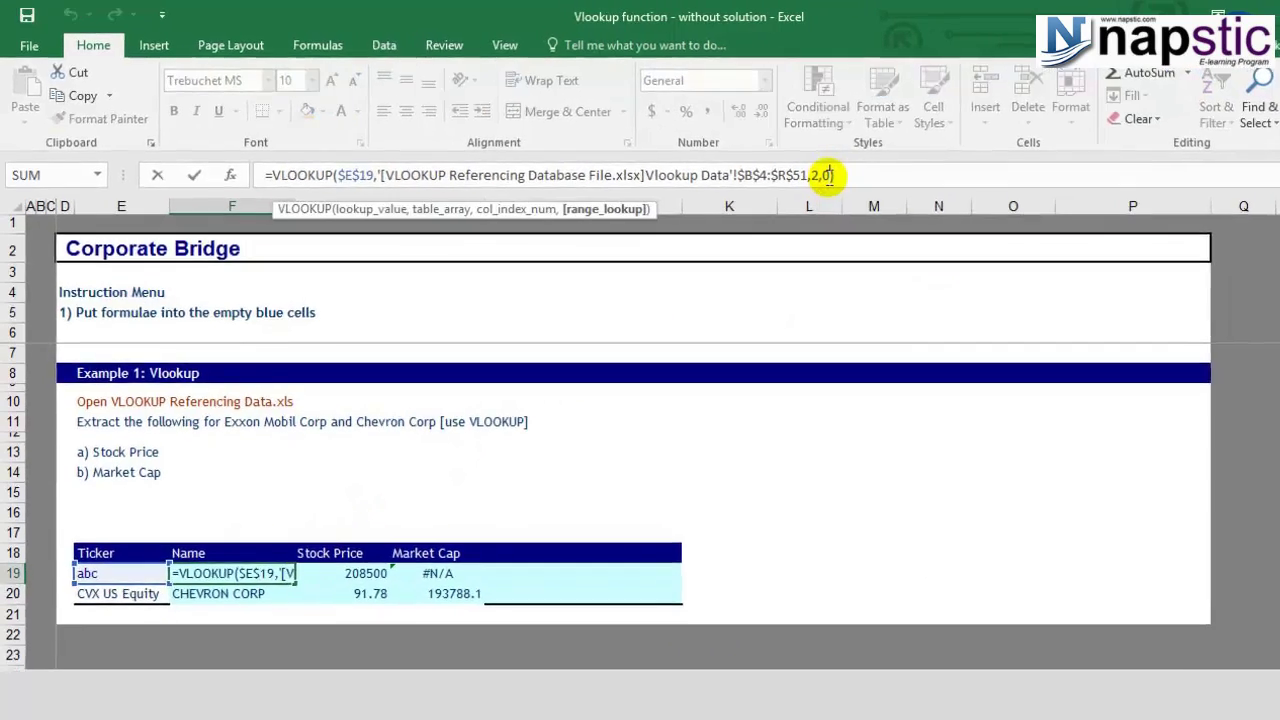
{"action": "key", "text": "BackSpace"}
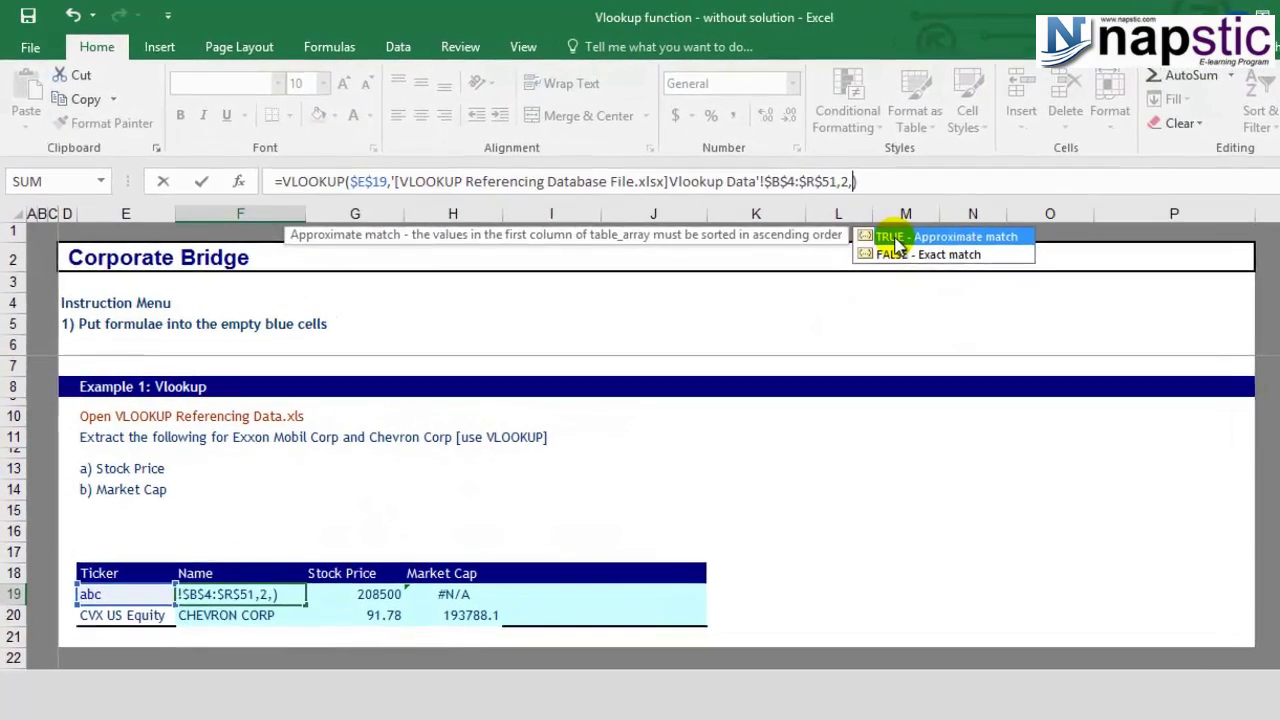
{"action": "double_click", "coordinate": [874, 232]}
{"action": "key", "text": "Return"}
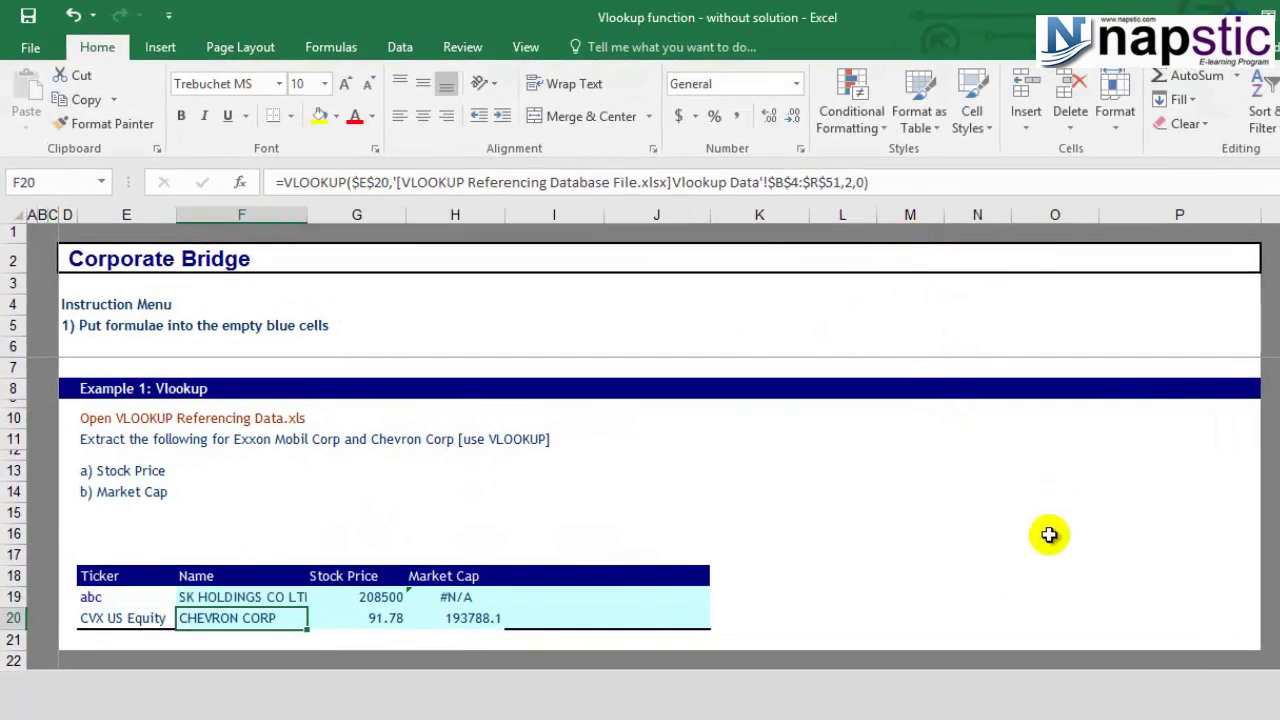
{"action": "left_click", "coordinate": [288, 600]}
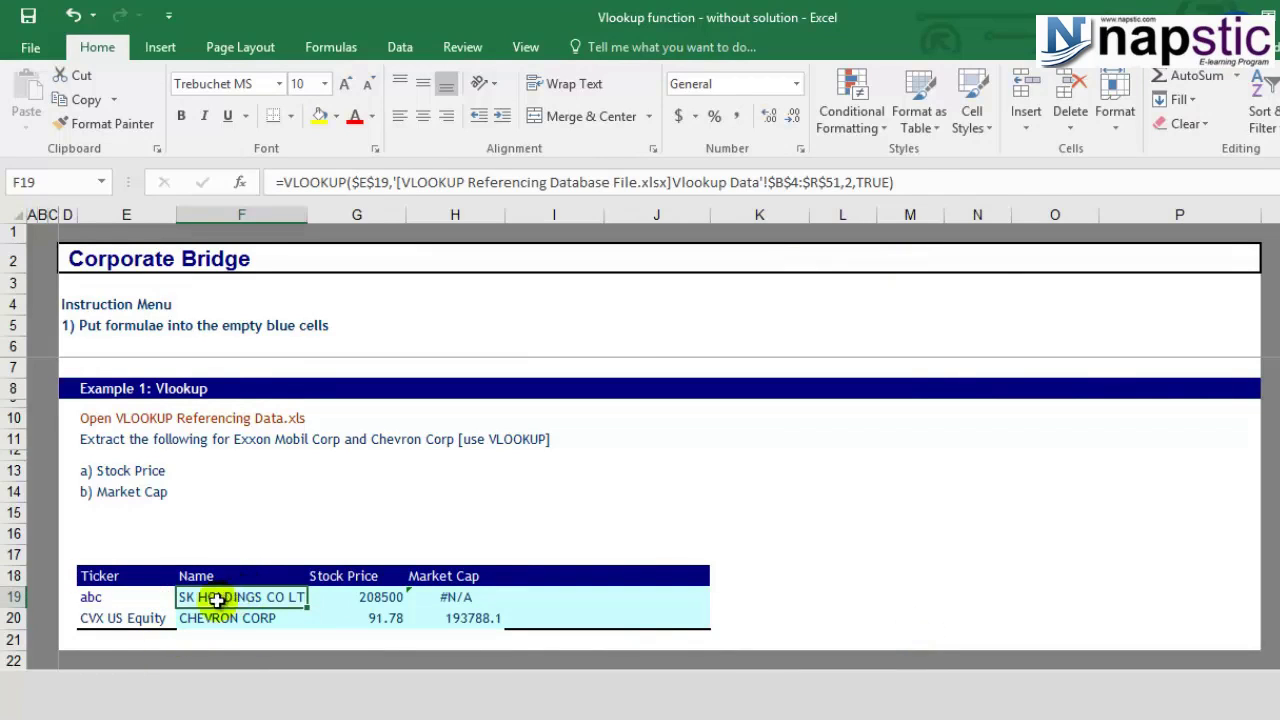
{"action": "left_click", "coordinate": [112, 597]}
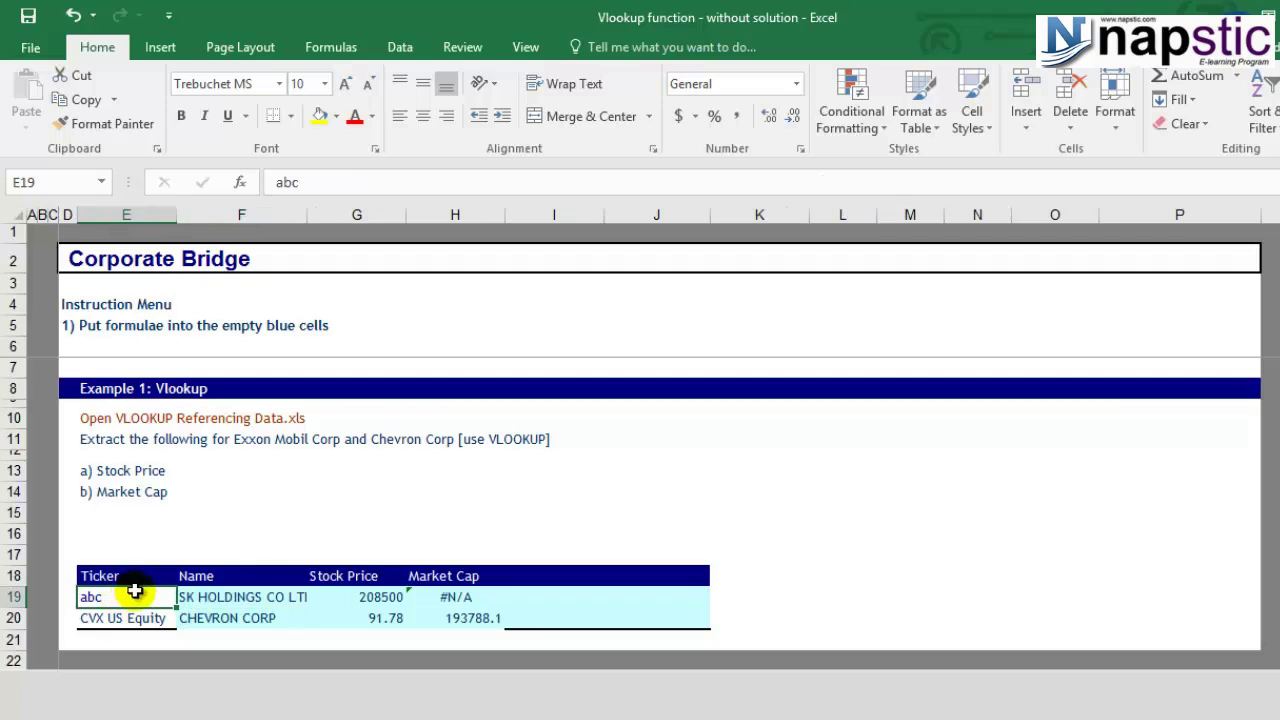
{"action": "left_click", "coordinate": [196, 596]}
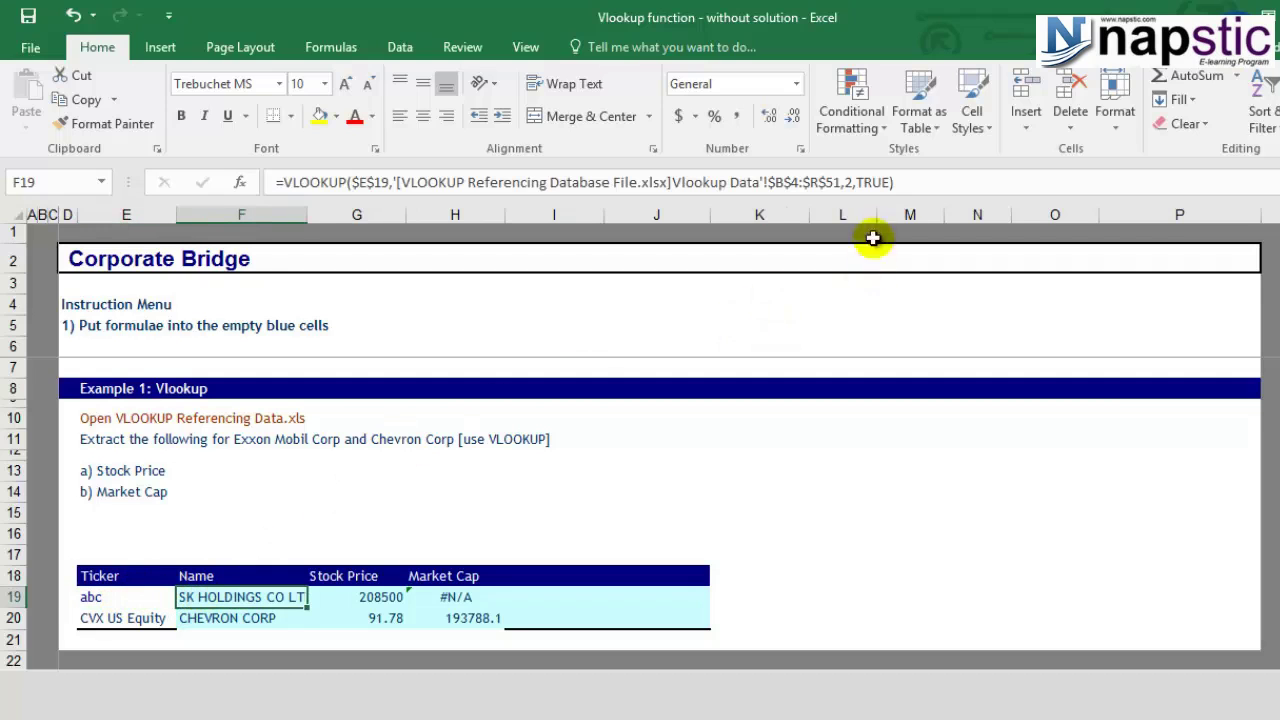
Set the range_lookup argument of F19's VLOOKUP formula back to 0 for an exact match
{"action": "left_click", "coordinate": [887, 181]}
{"action": "key", "text": "BackSpace"}
{"action": "key", "text": "BackSpace"}
{"action": "key", "text": "BackSpace"}
{"action": "key", "text": "BackSpace"}
{"action": "type", "text": "0"}
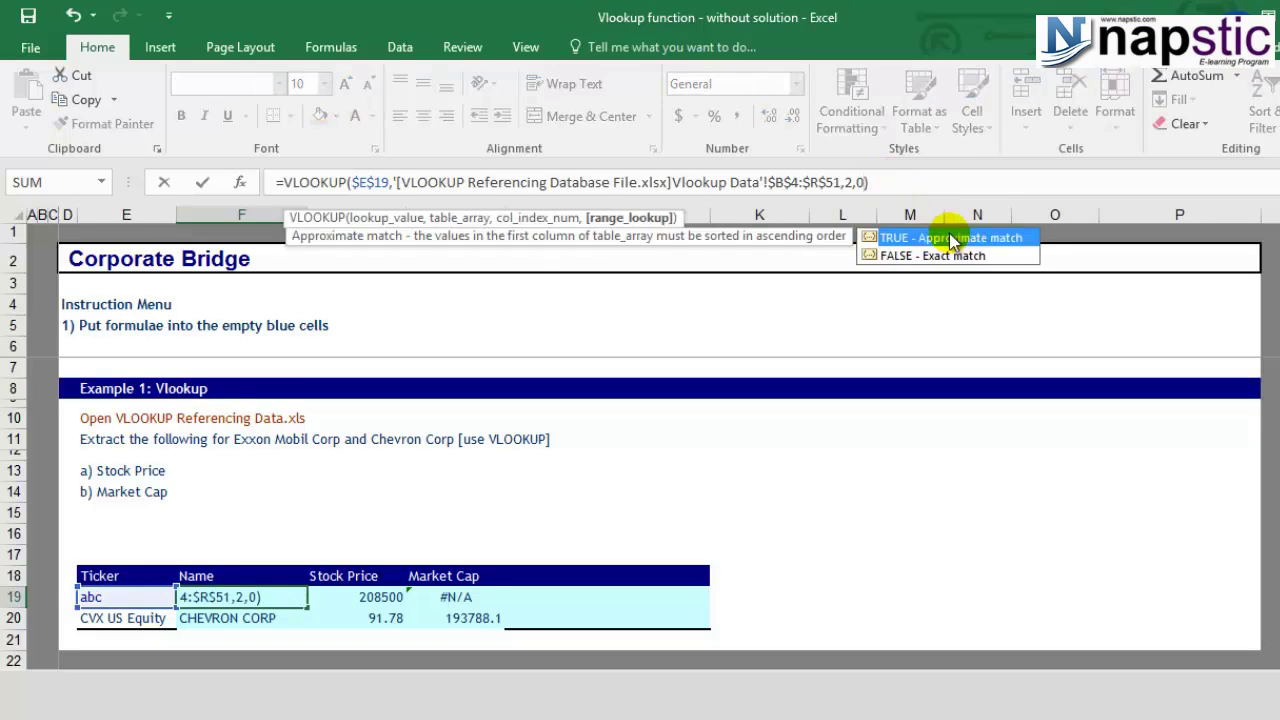
{"action": "left_click", "coordinate": [915, 512]}
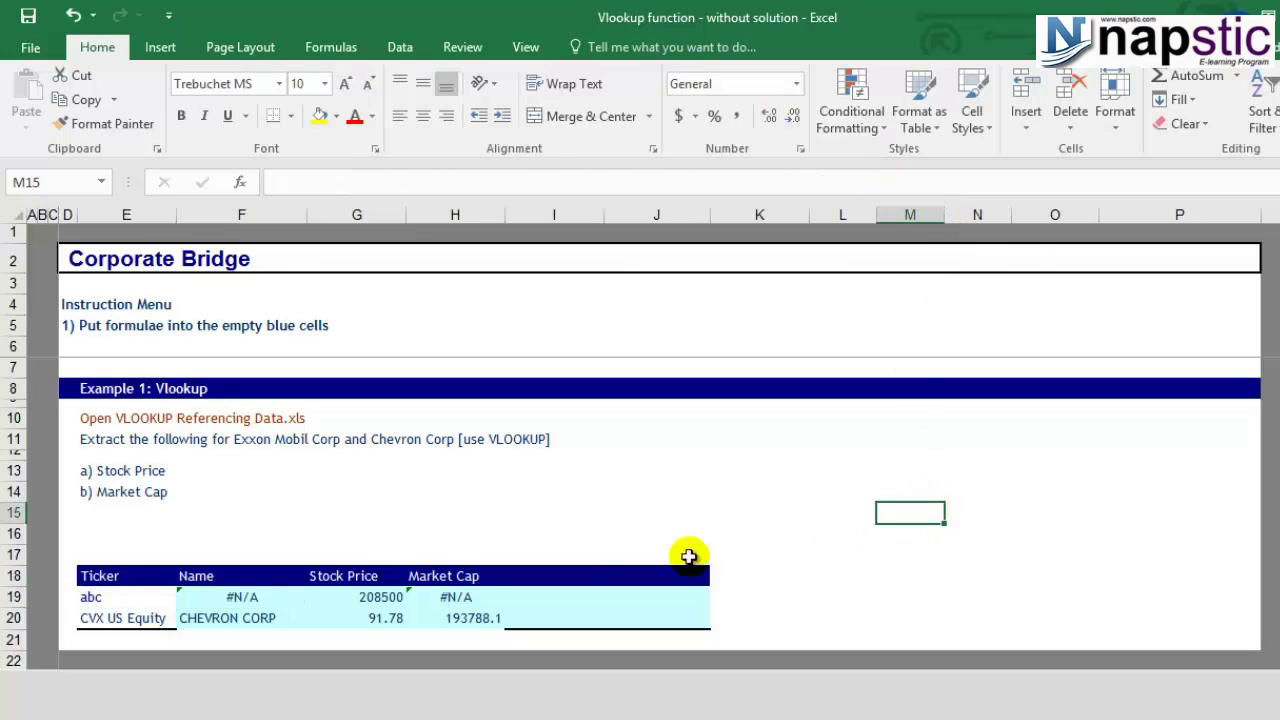
Undo the trial edits in row 19 back to the XOM US Equity ticker and its exact-match lookup formulas
{"action": "left_click", "coordinate": [118, 600]}
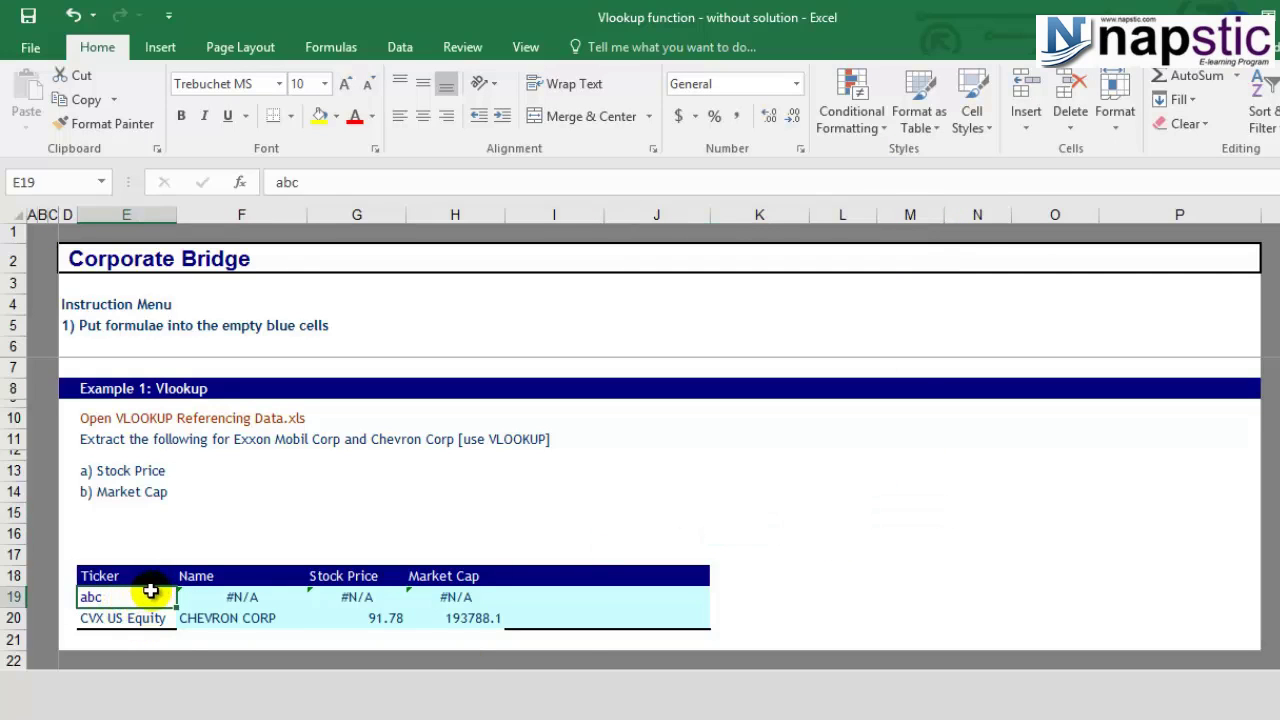
{"action": "key", "text": "ctrl+z"}
{"action": "key", "text": "ctrl+z"}
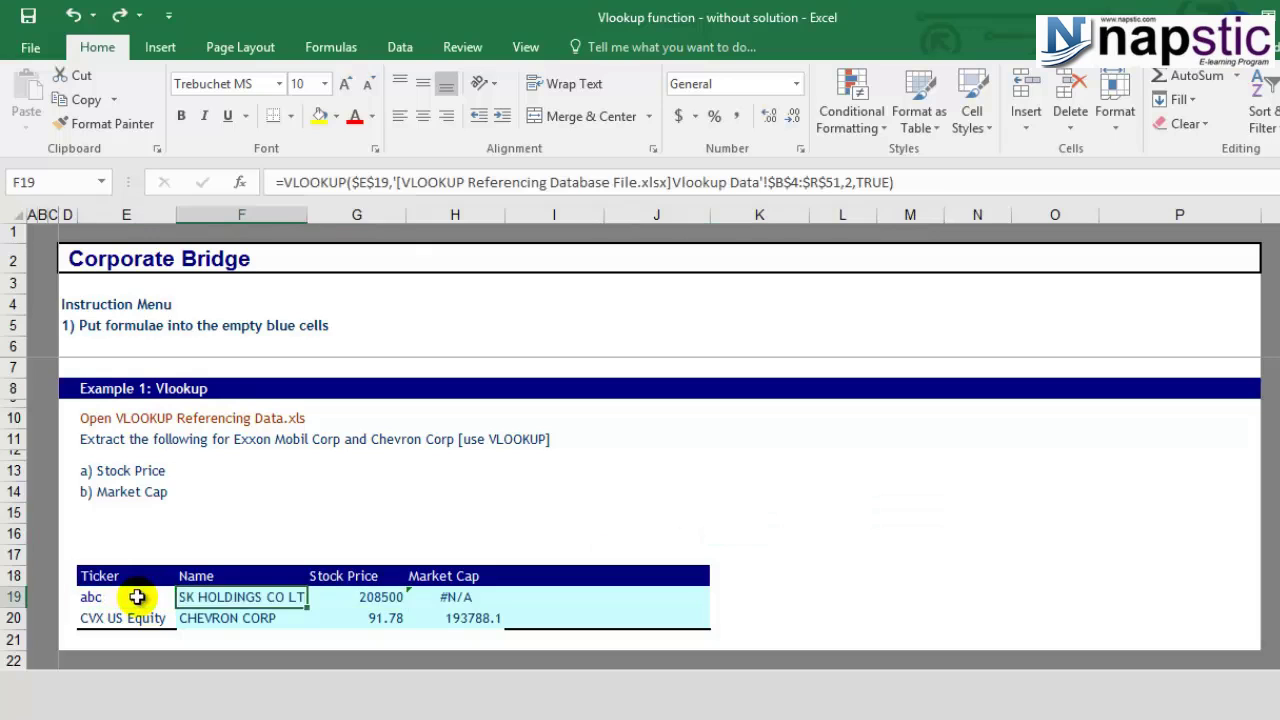
{"action": "key", "text": "ctrl+z"}
{"action": "key", "text": "ctrl+z"}
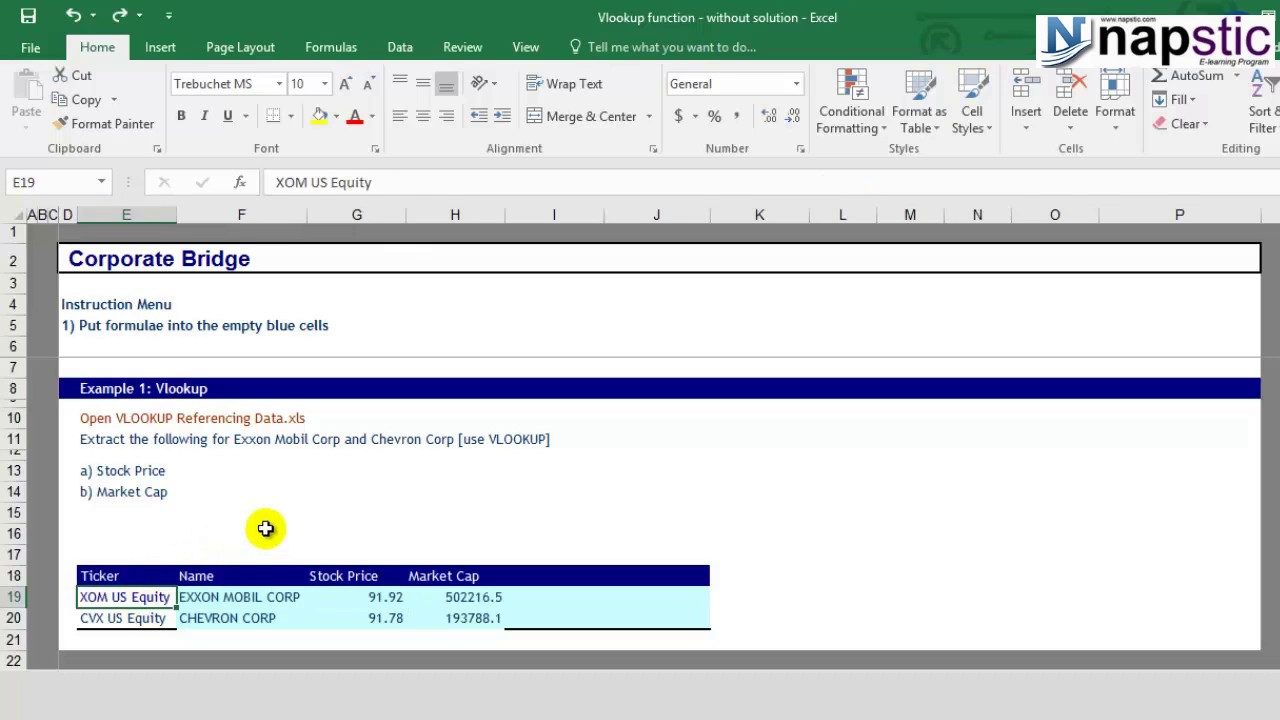
{"action": "left_click", "coordinate": [265, 529]}
{"action": "left_click", "coordinate": [104, 280]}
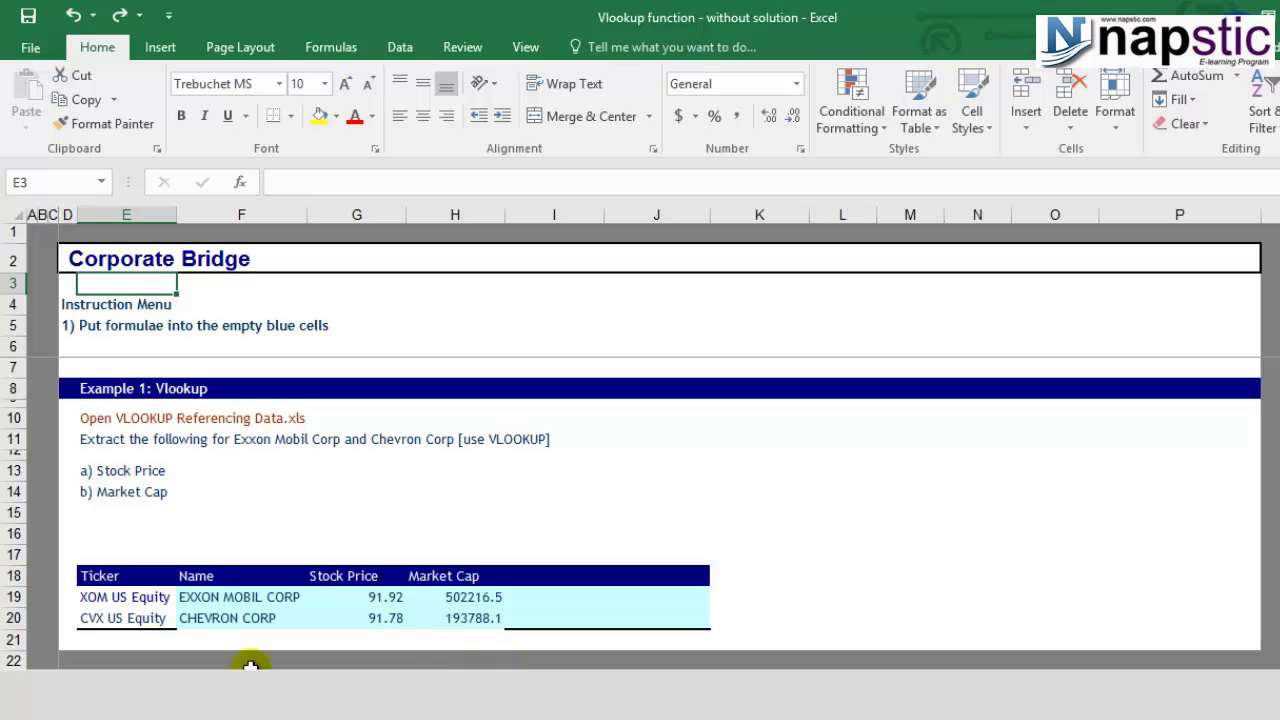
{"action": "left_click", "coordinate": [143, 633]}
{"action": "left_click_drag", "start_coordinate": [143, 633], "coordinate": [132, 690]}
{"action": "left_click", "coordinate": [222, 475]}
{"action": "left_click_drag", "start_coordinate": [337, 468], "coordinate": [548, 640]}
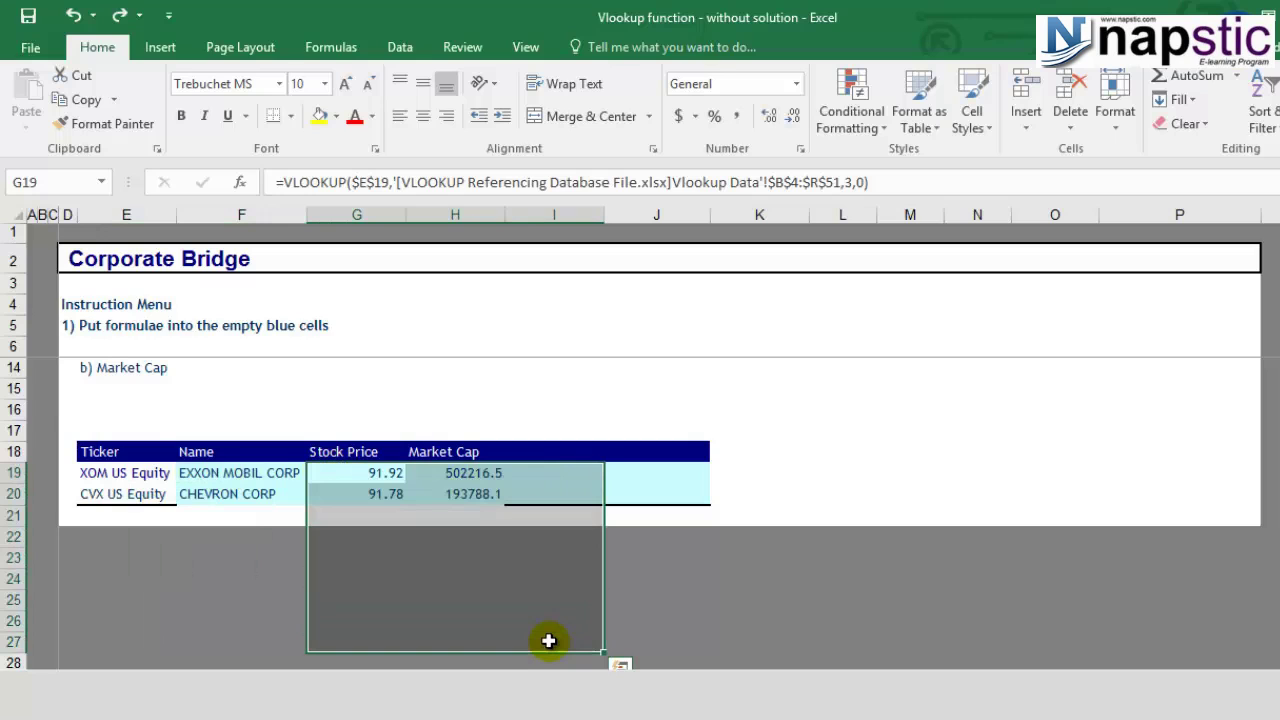